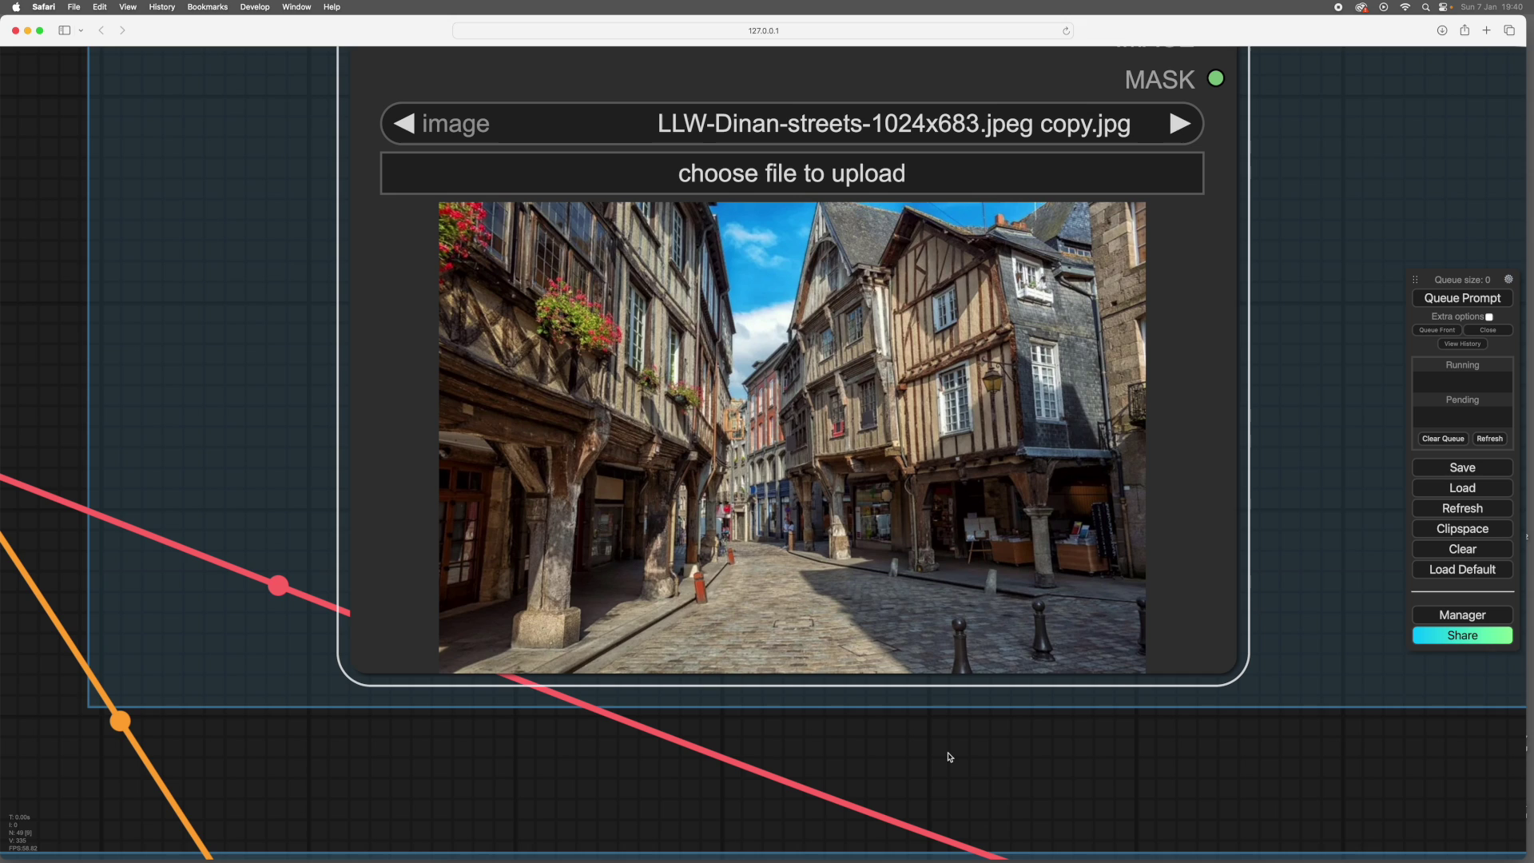
Step: Examine the medieval street source photo in the Load Image node and the nodes around it
scroll(946, 753, down, 5)
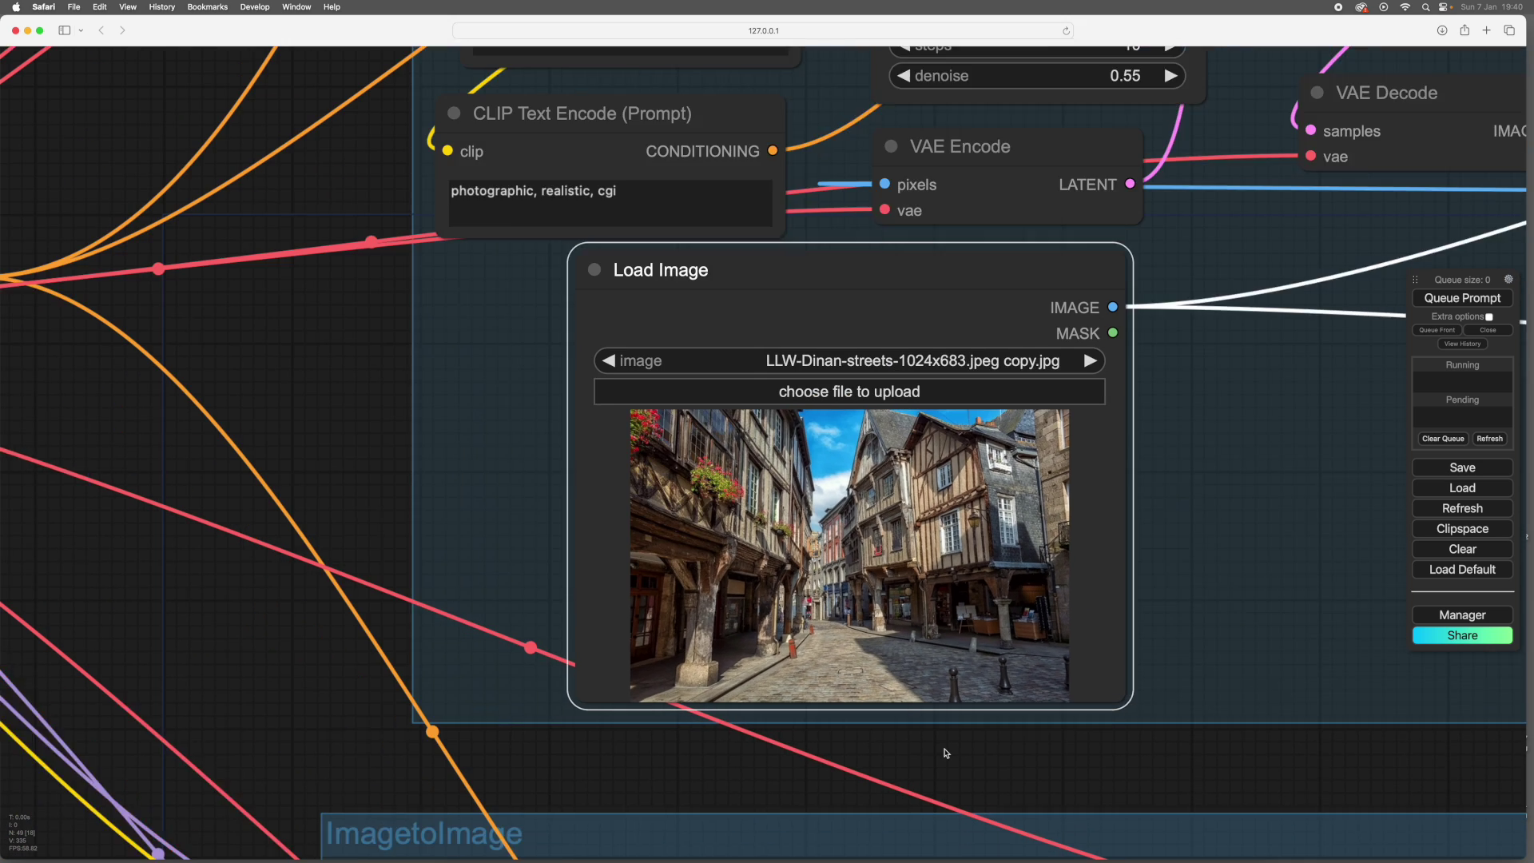
scroll(946, 754, up, 5)
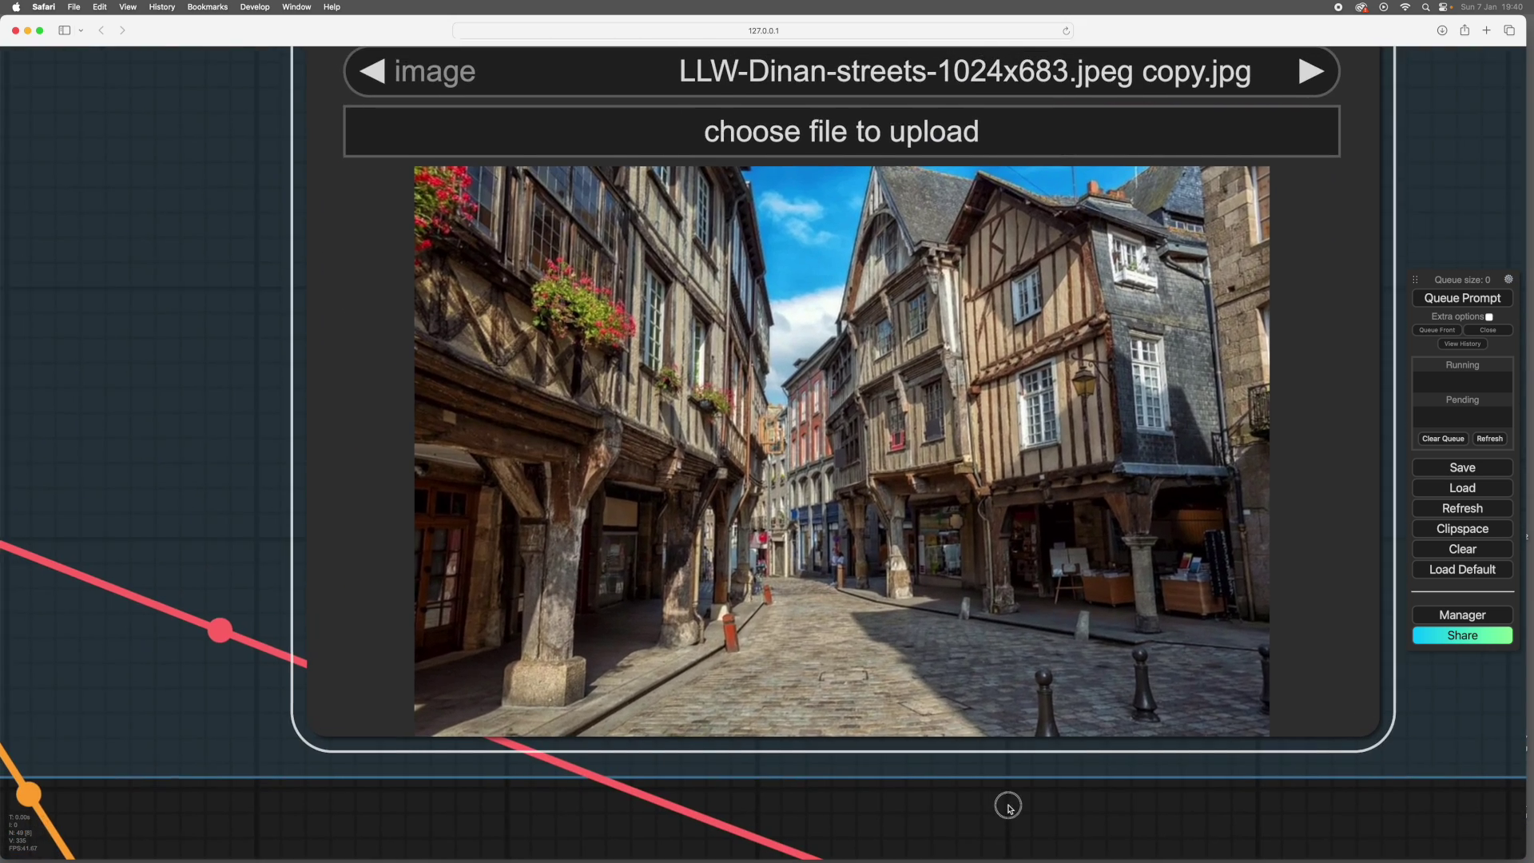
drag(1008, 805, 882, 816)
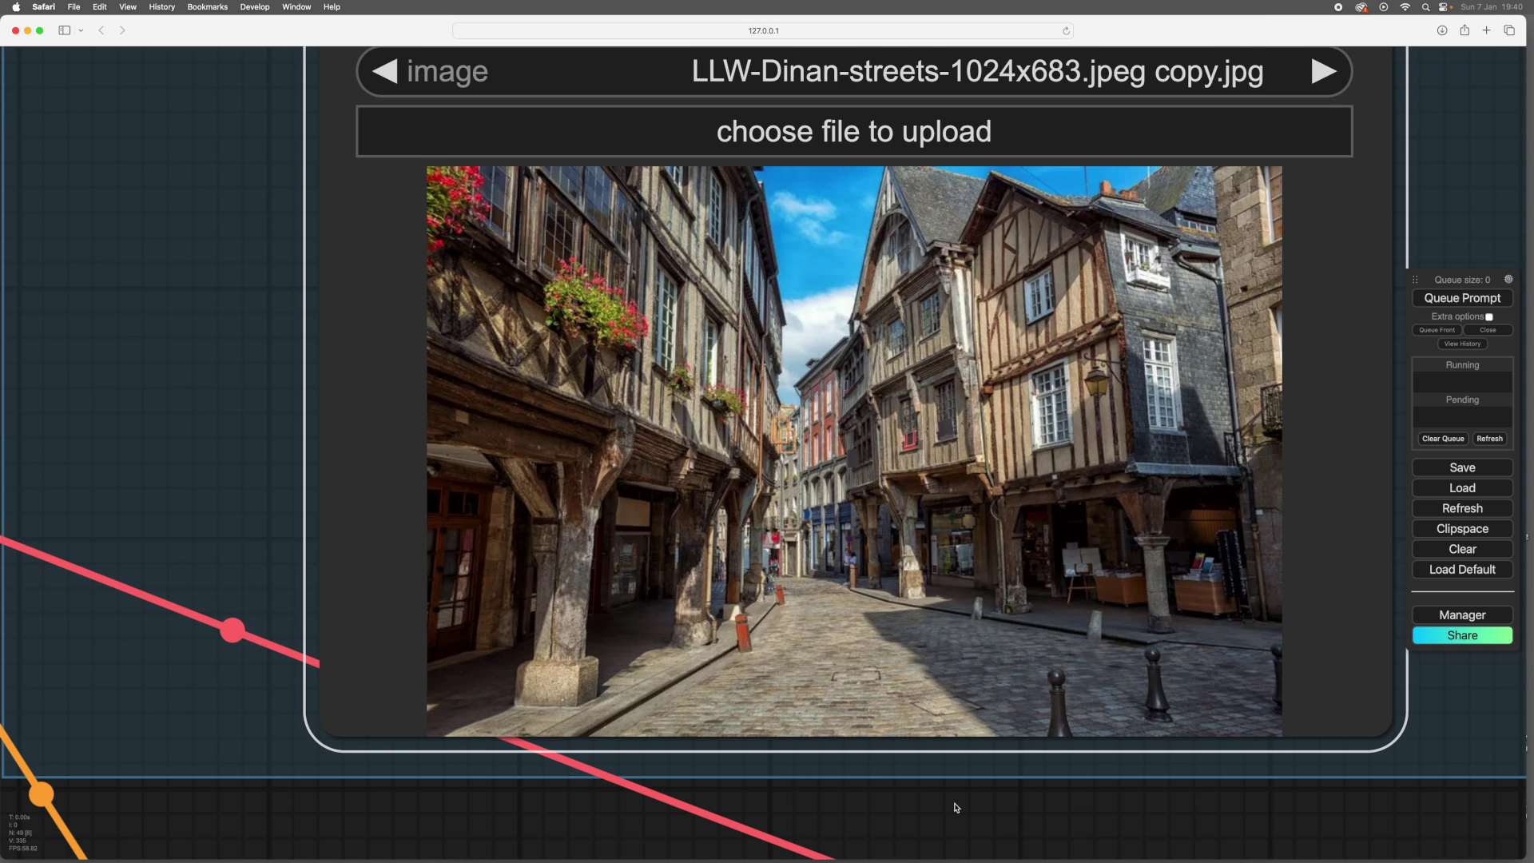
scroll(956, 808, down, 1)
scroll(955, 808, up, 1)
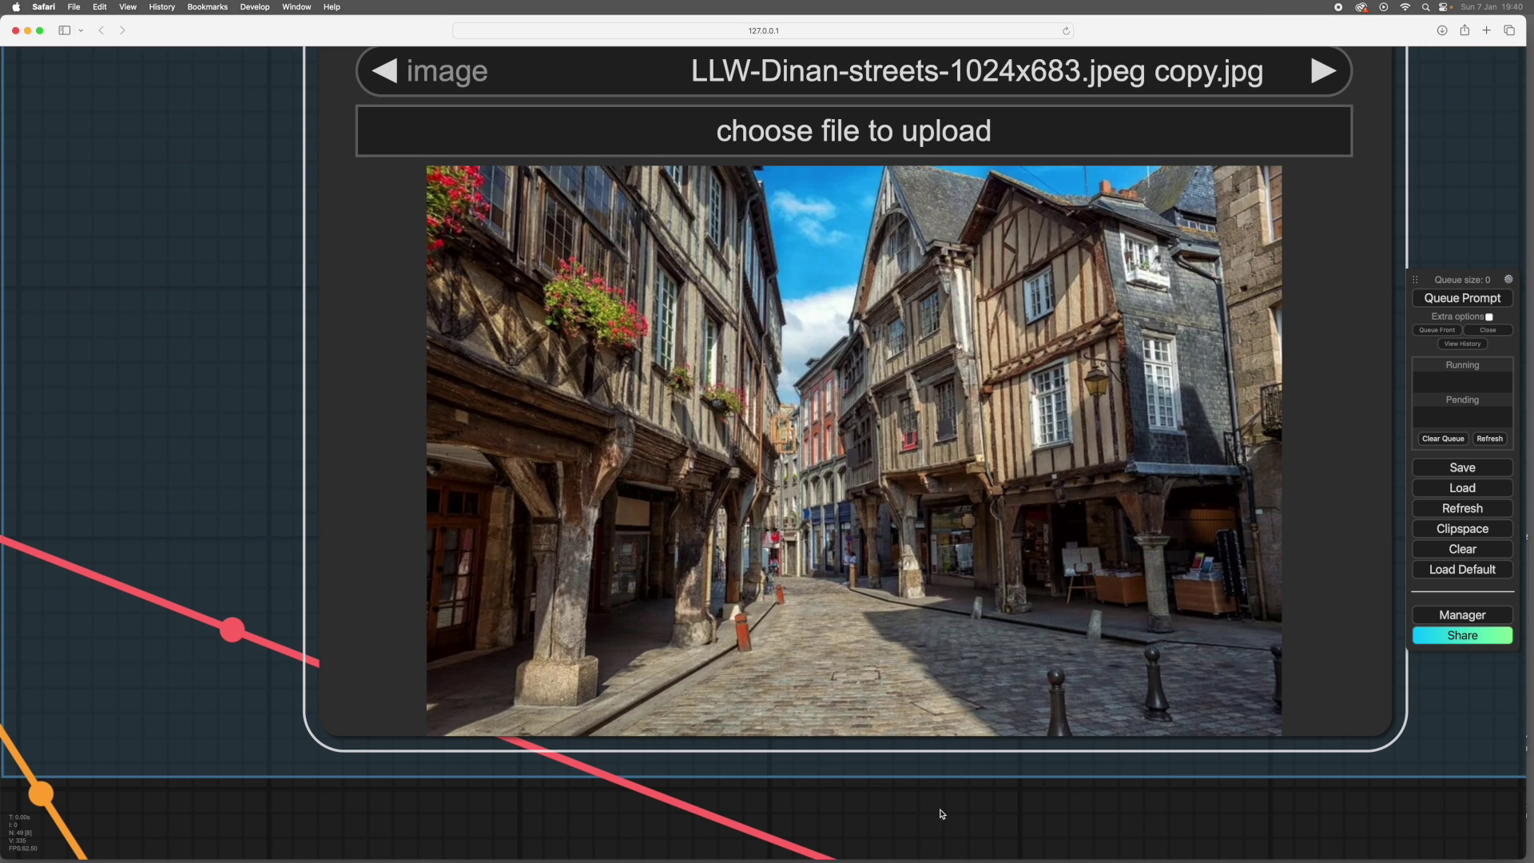
scroll(940, 813, down, 2)
scroll(939, 811, up, 1)
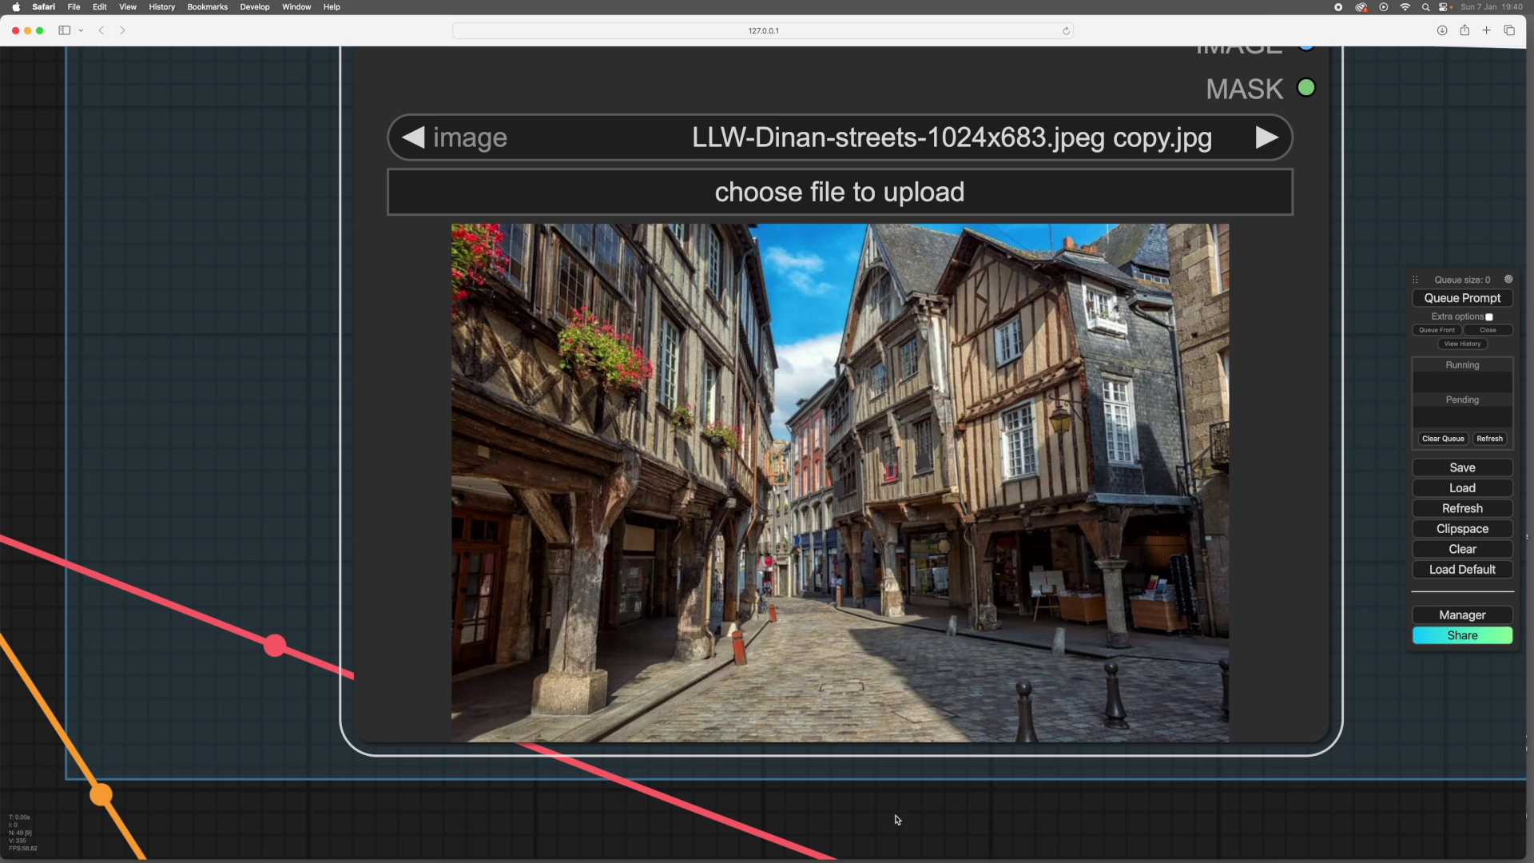
drag(882, 814, 1103, 794)
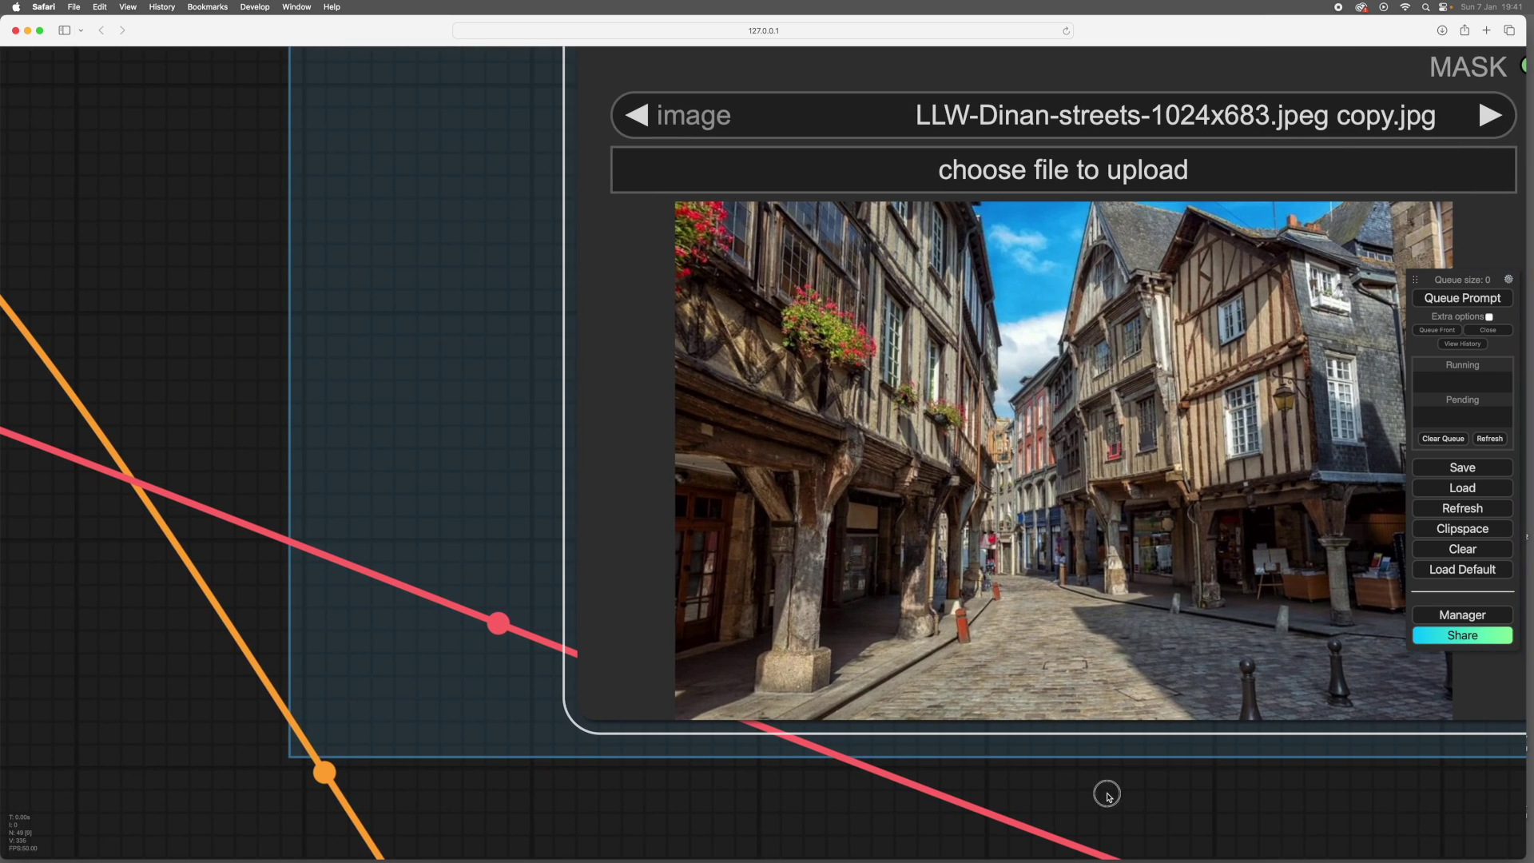
drag(759, 811, 851, 827)
scroll(910, 829, down, 5)
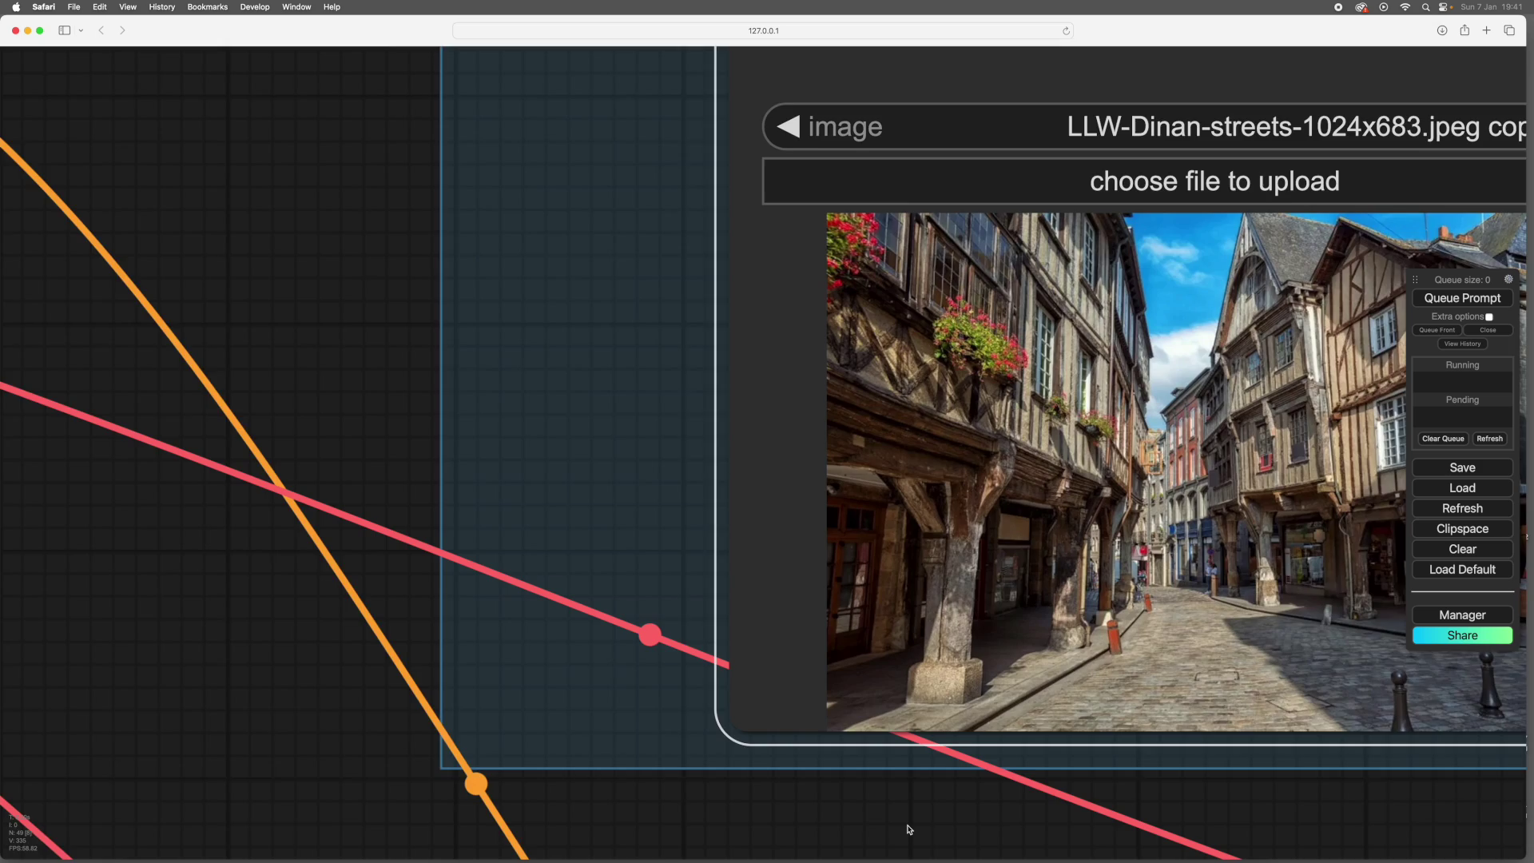
scroll(908, 829, down, 5)
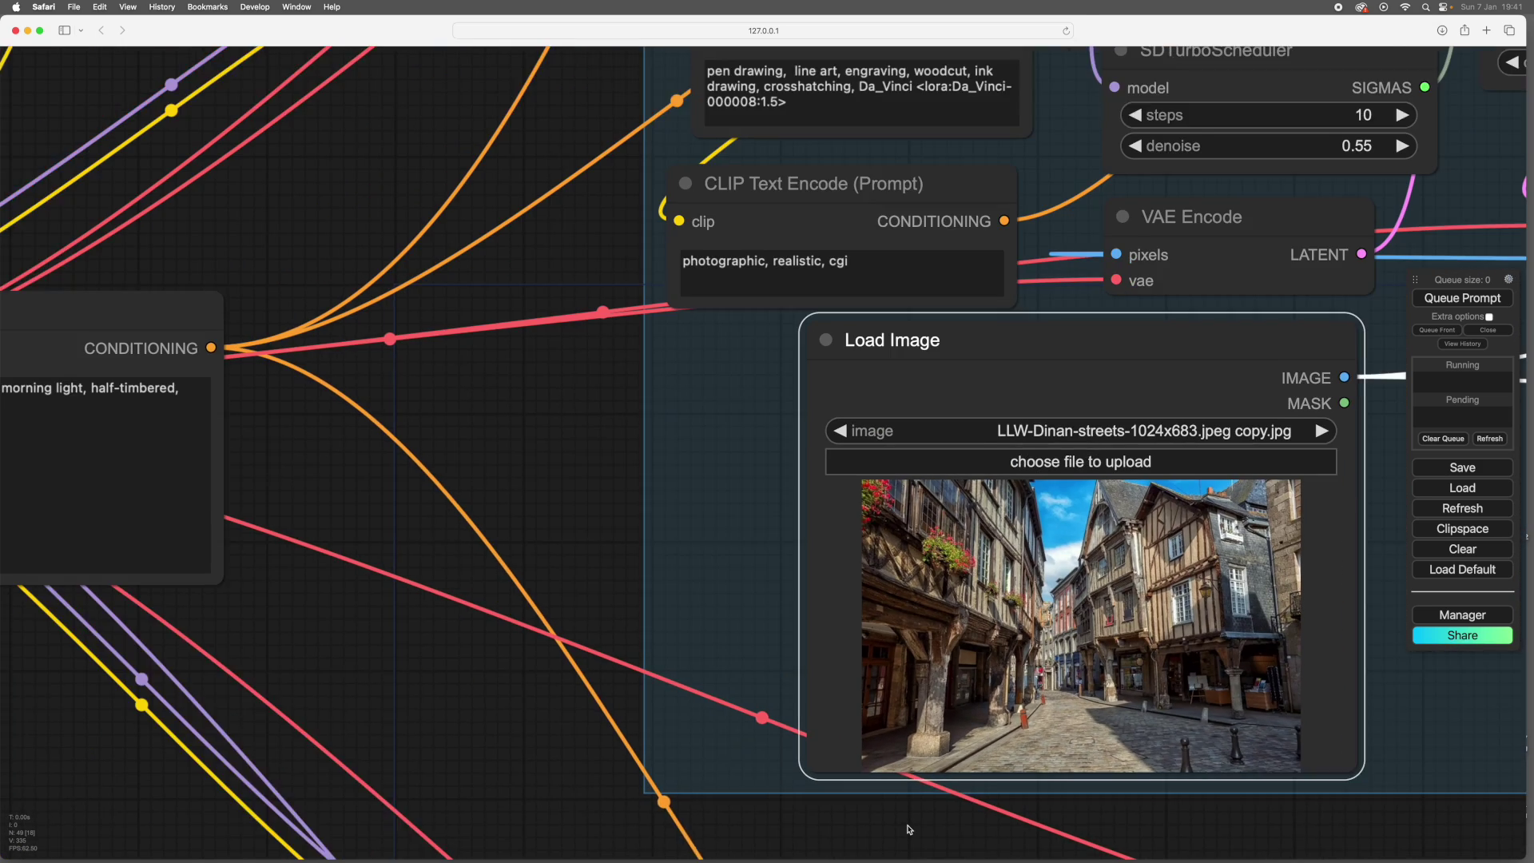
scroll(908, 829, up, 5)
scroll(909, 829, up, 2)
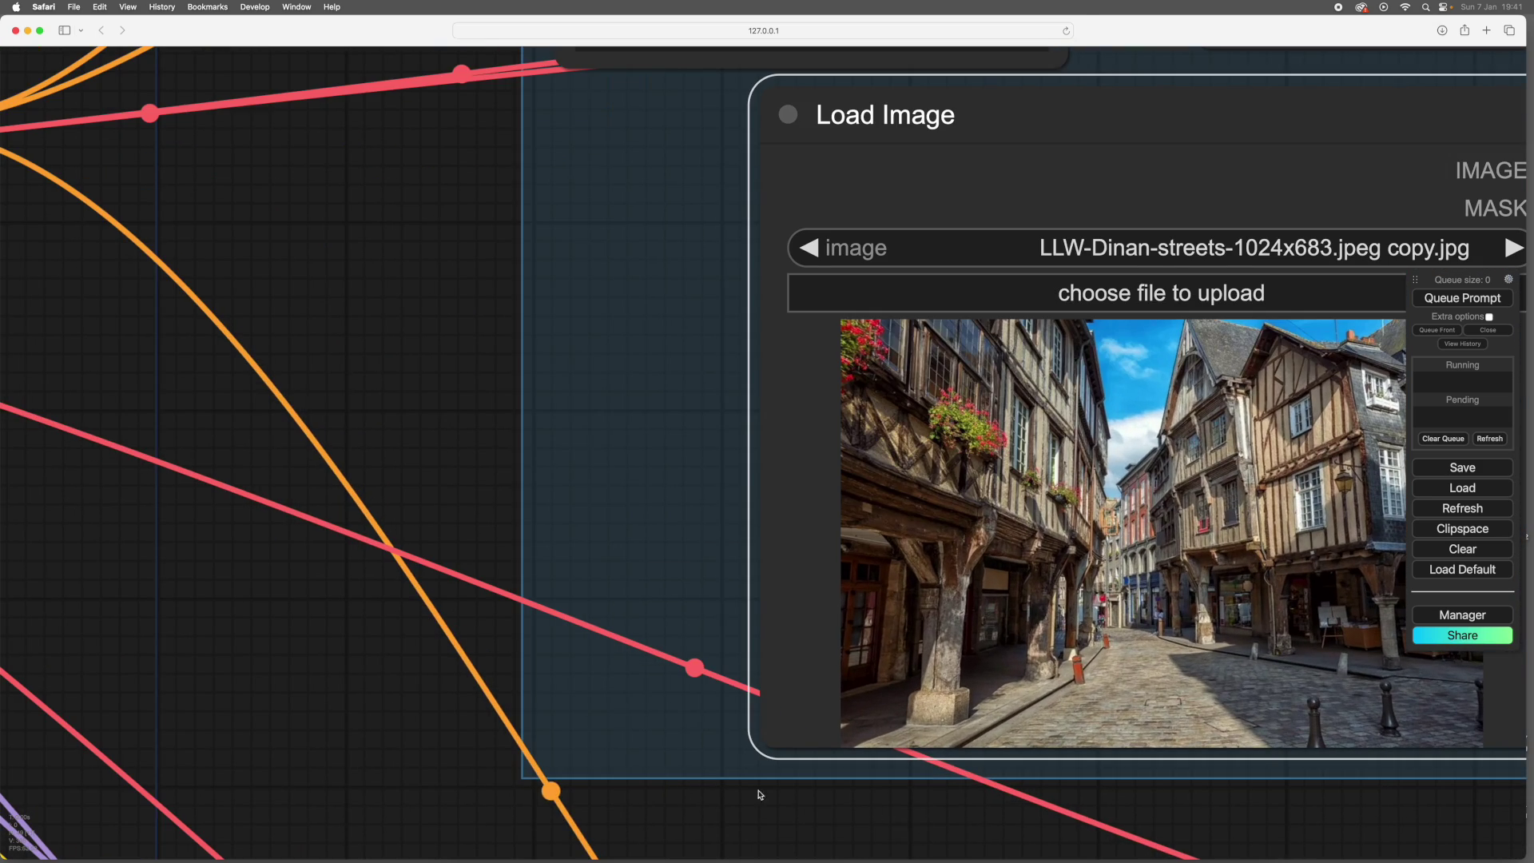
Step: Review the MasterPositive prompt and the Load Checkpoint node, selecting the checkpoint node to highlight its links
drag(407, 674, 1148, 783)
drag(1007, 753, 1170, 730)
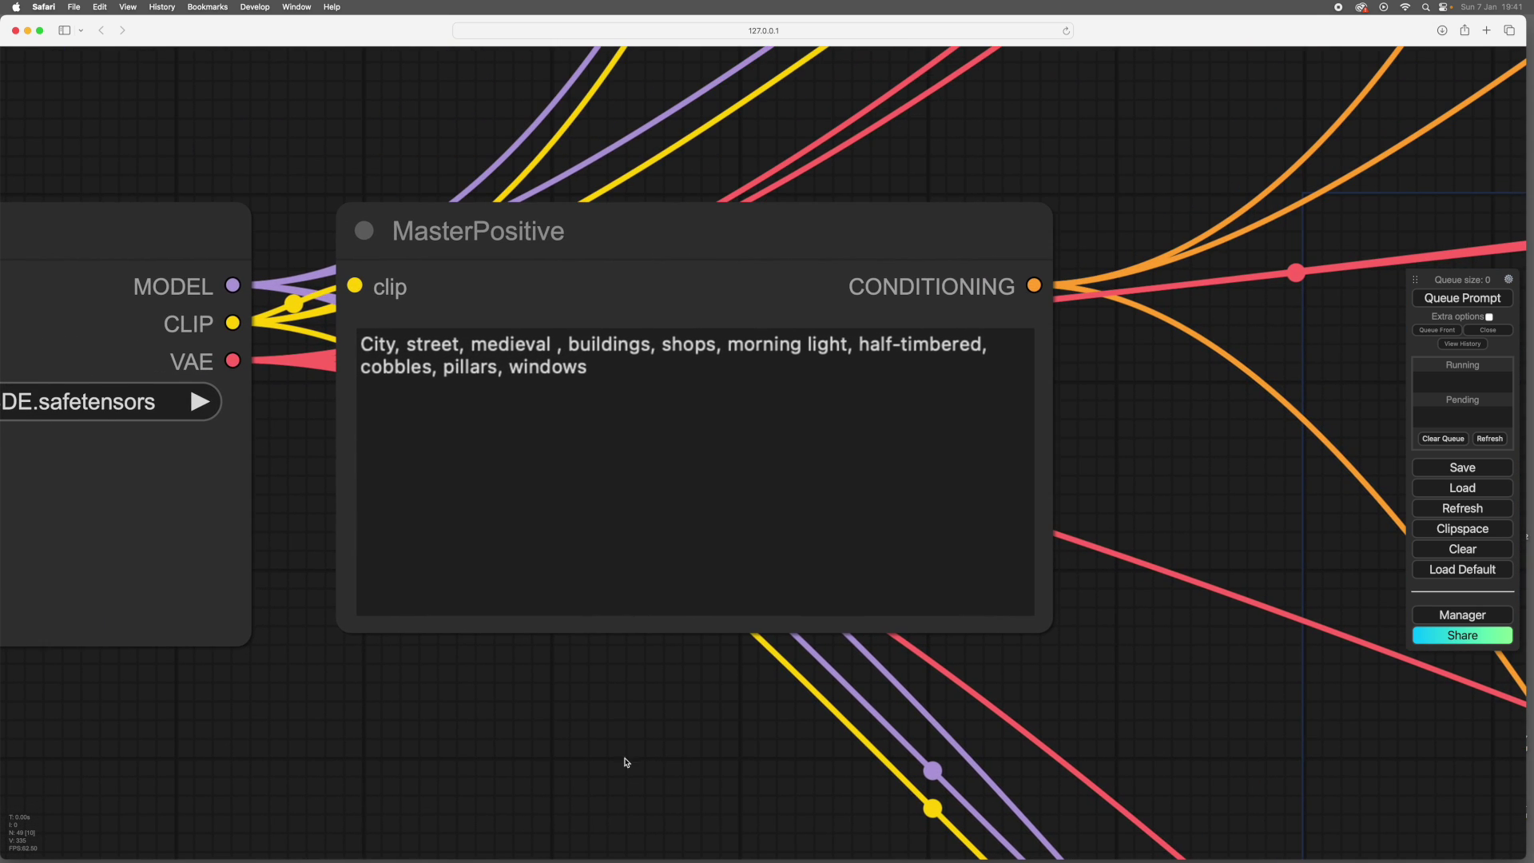
drag(627, 762, 1113, 722)
scroll(897, 703, down, 3)
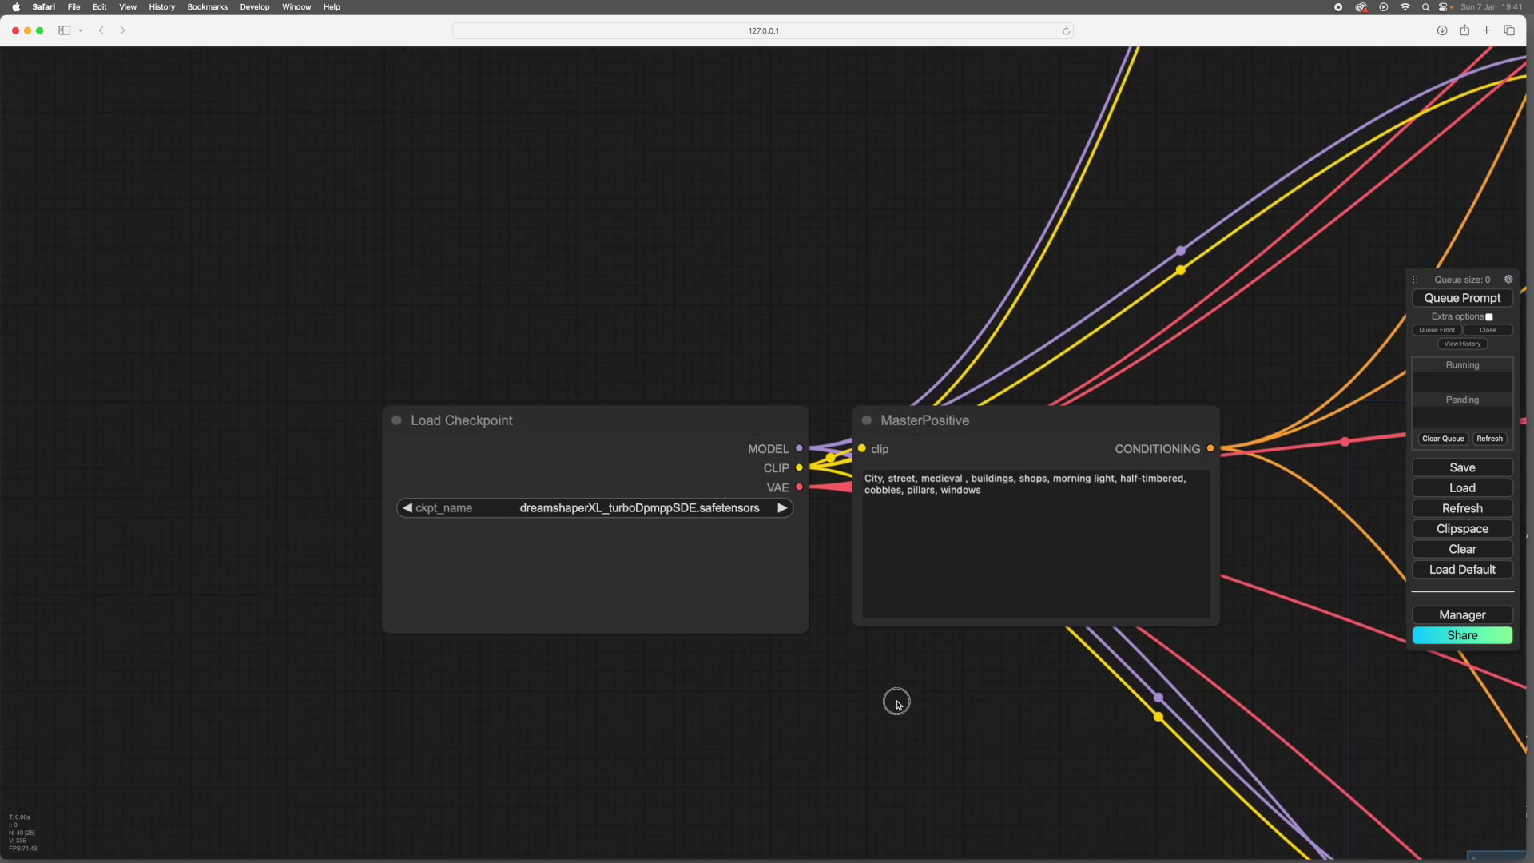
drag(897, 703, 650, 640)
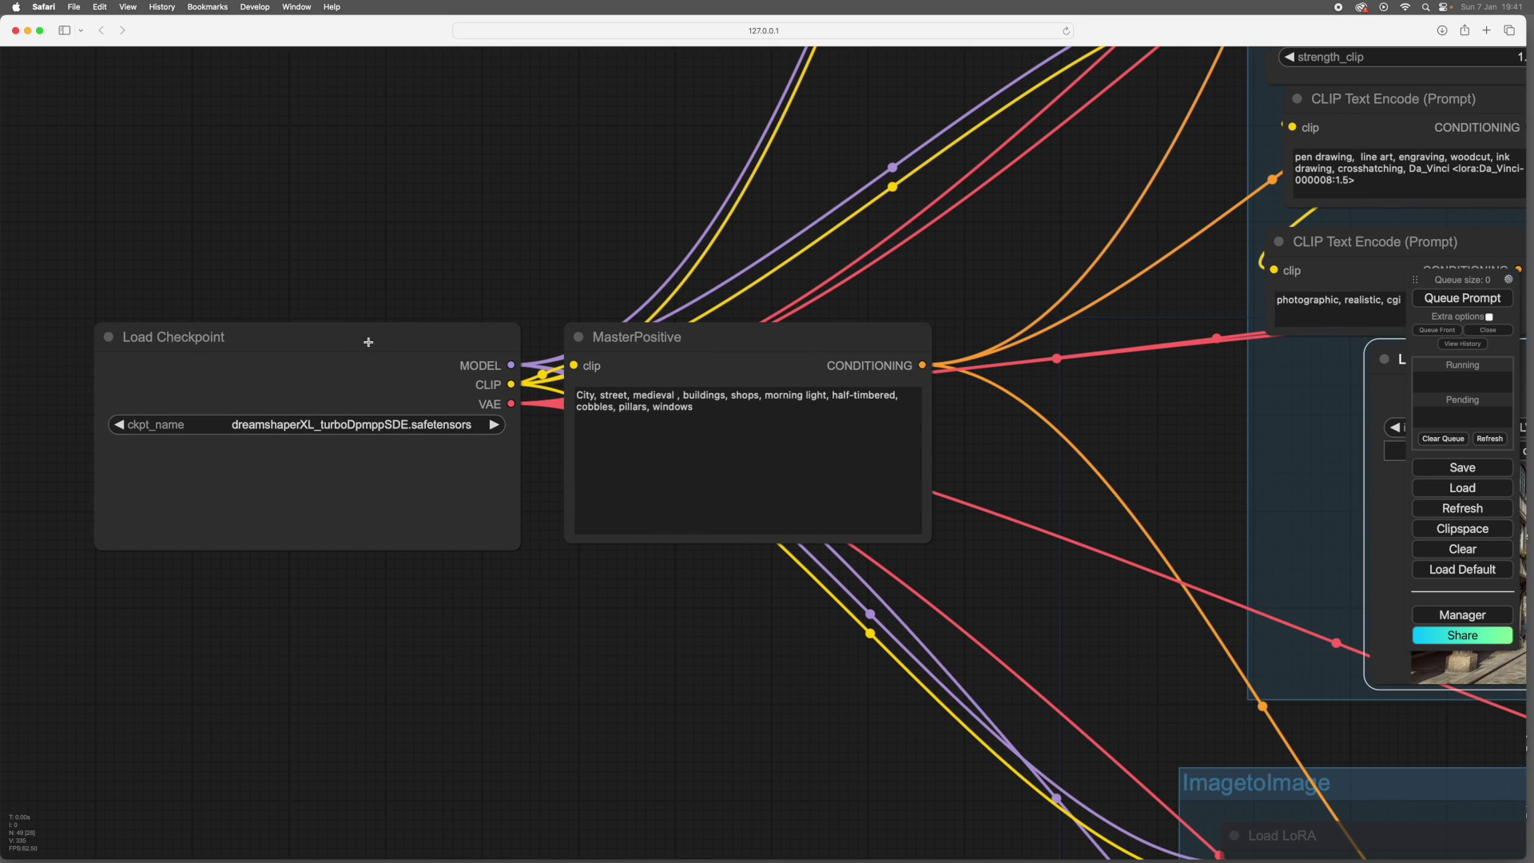
drag(368, 342, 371, 340)
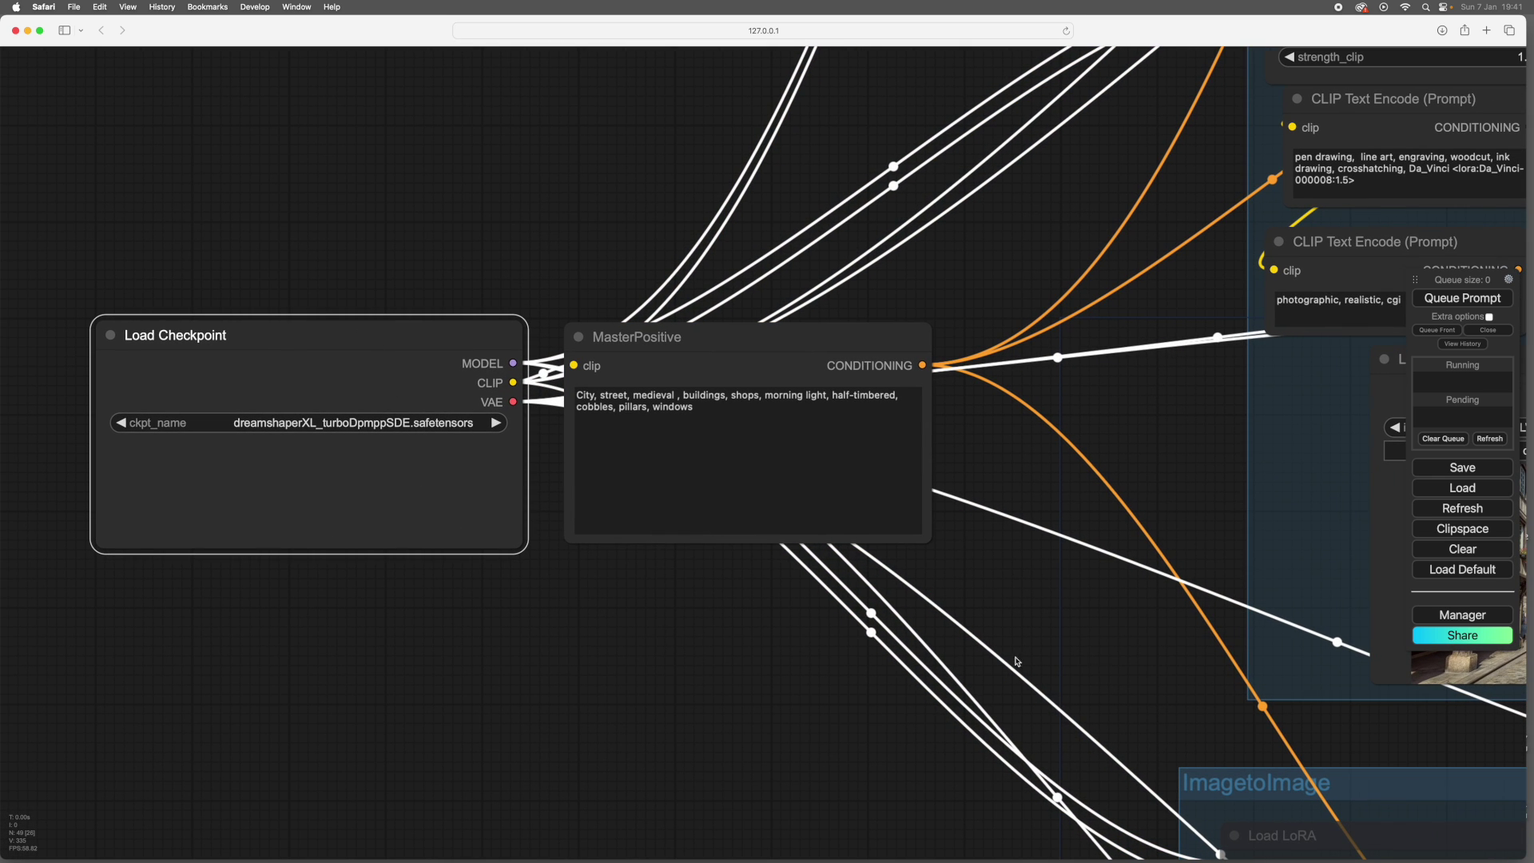
drag(791, 644, 683, 675)
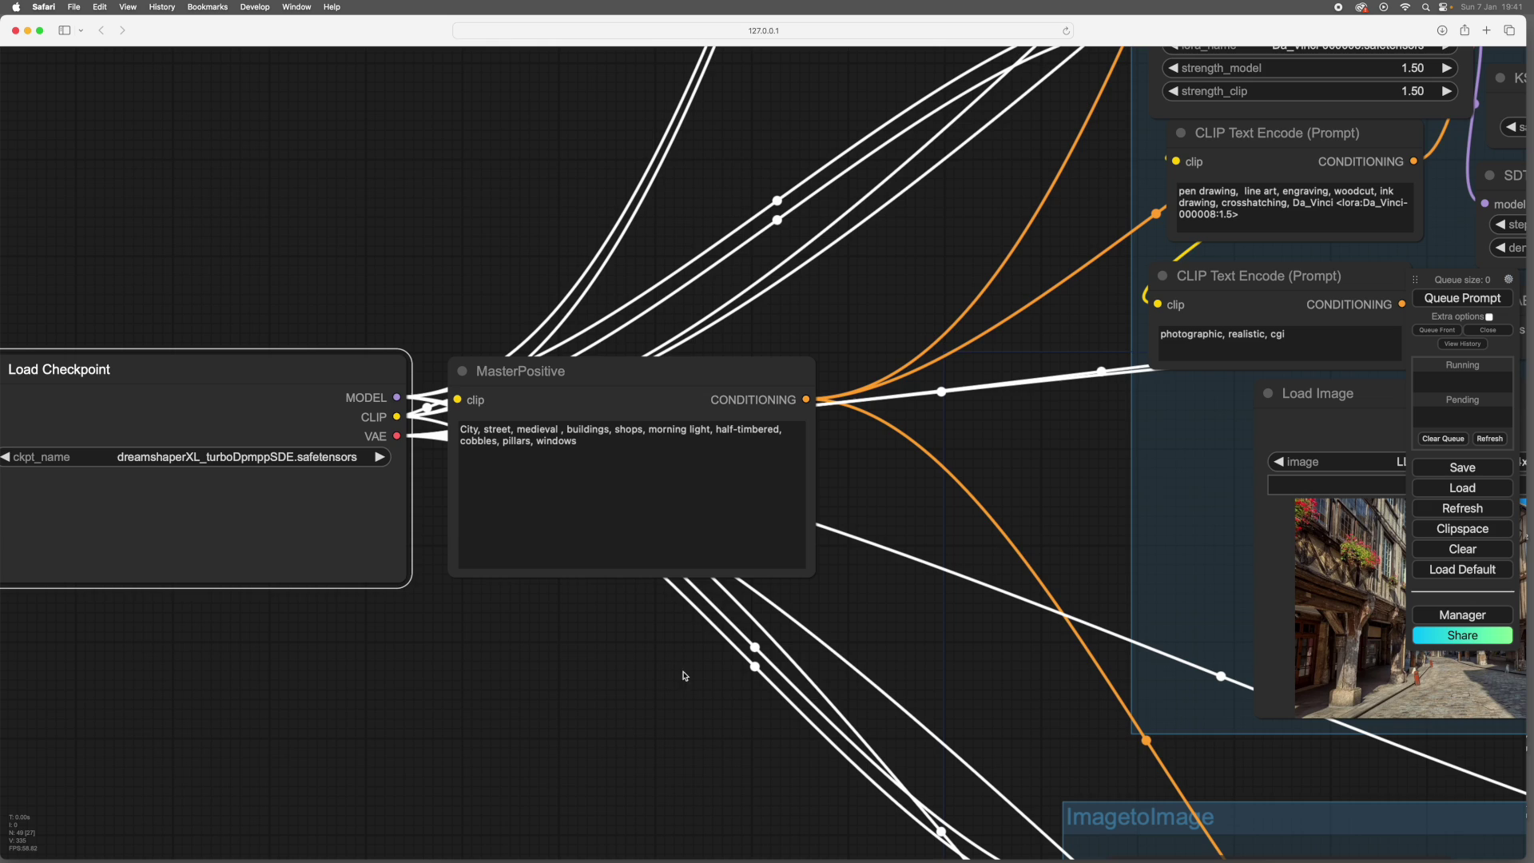
Step: Examine how the Load Checkpoint and MasterPositive nodes feed the separate workflow groups, including the drawing and ImagetoImage groups
scroll(933, 633, down, 8)
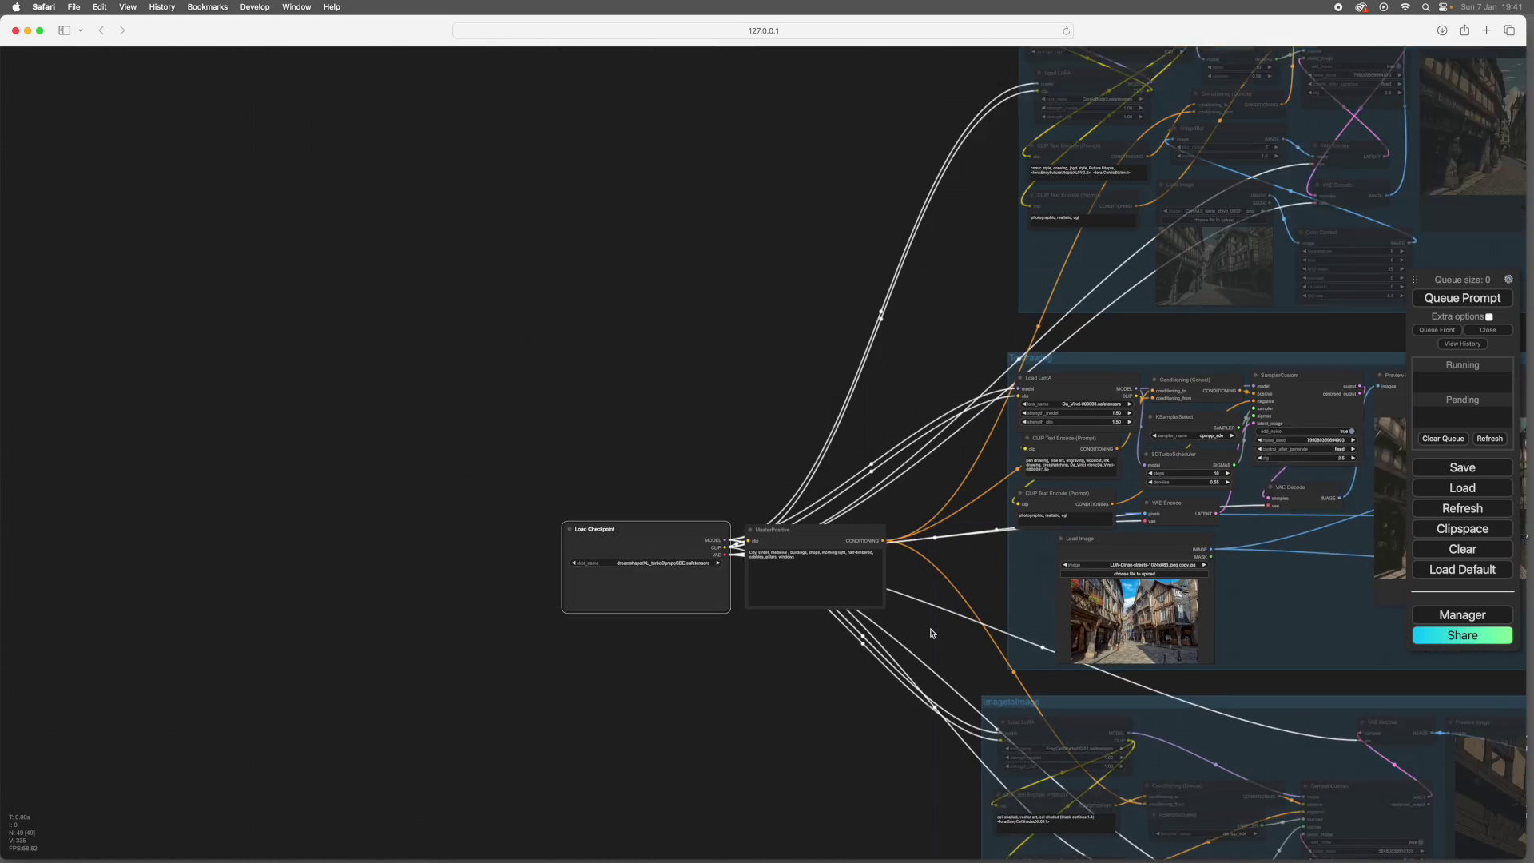
drag(778, 722, 350, 687)
scroll(335, 663, down, 5)
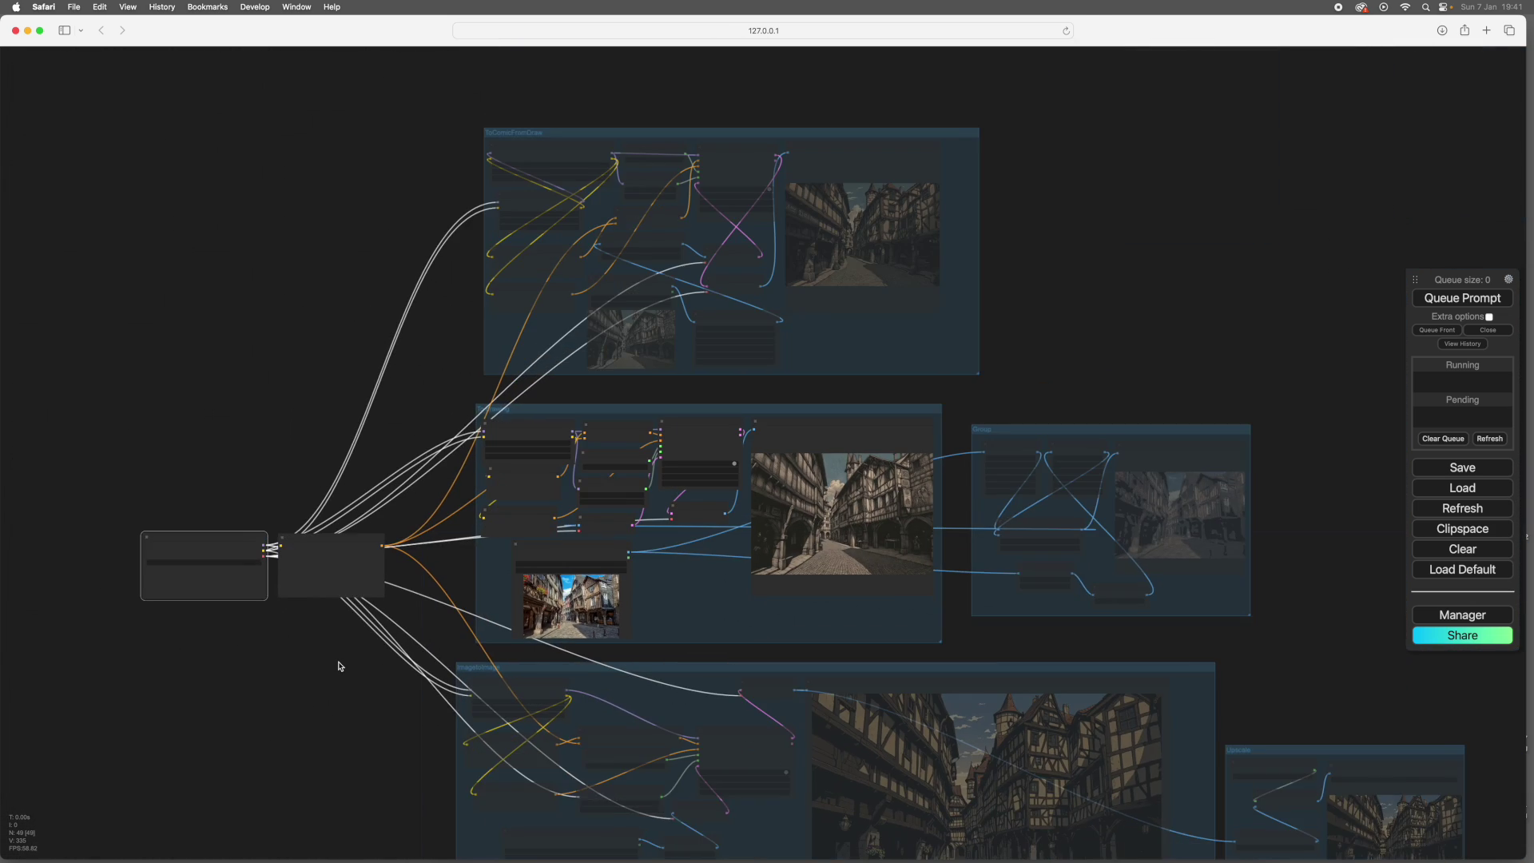
drag(269, 633, 312, 666)
scroll(312, 666, up, 10)
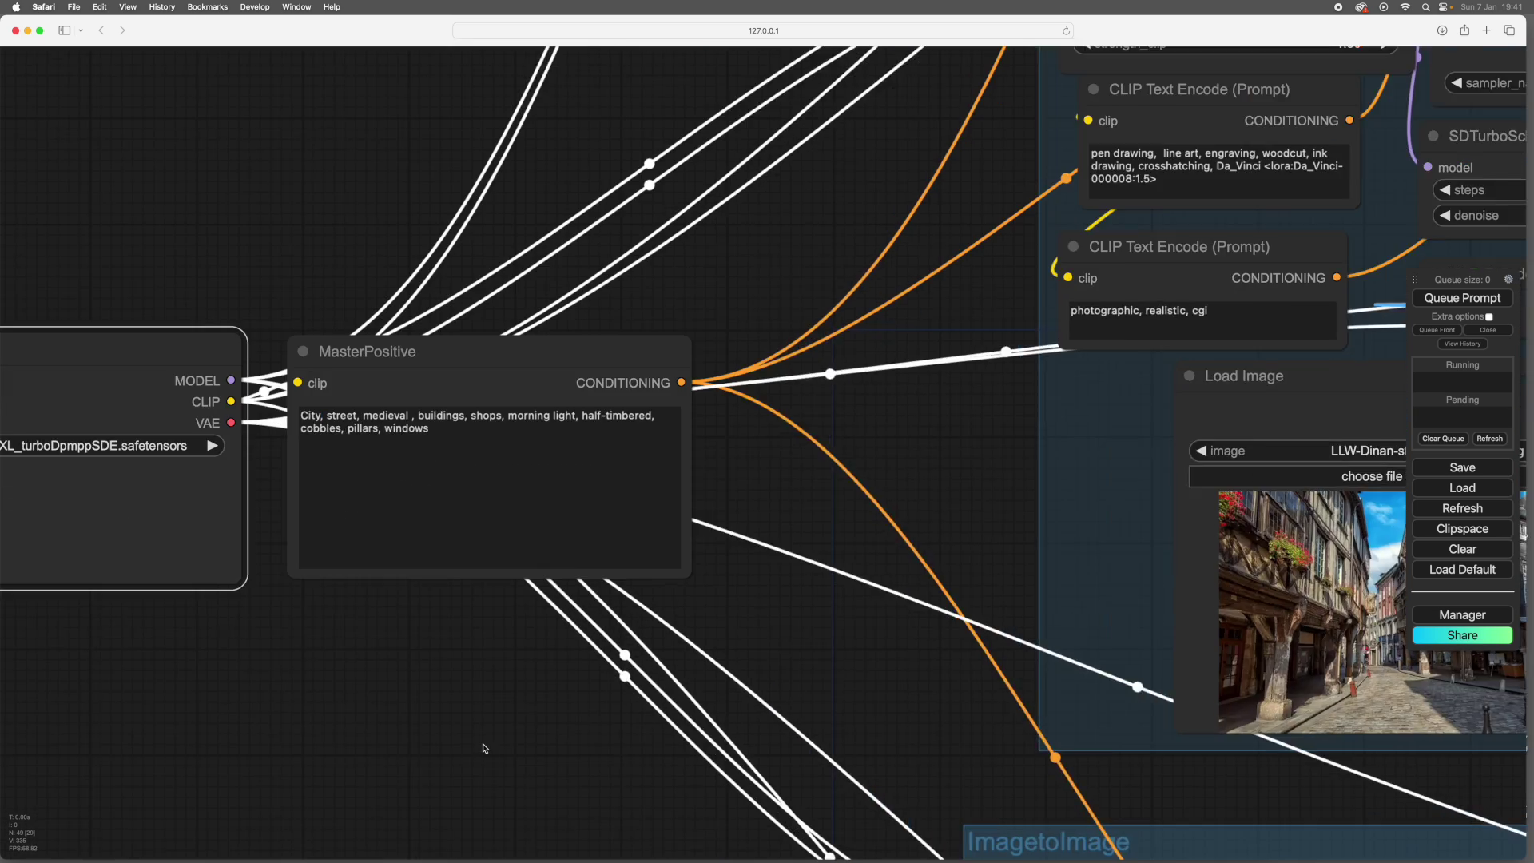
scroll(483, 747, up, 1)
drag(487, 743, 485, 687)
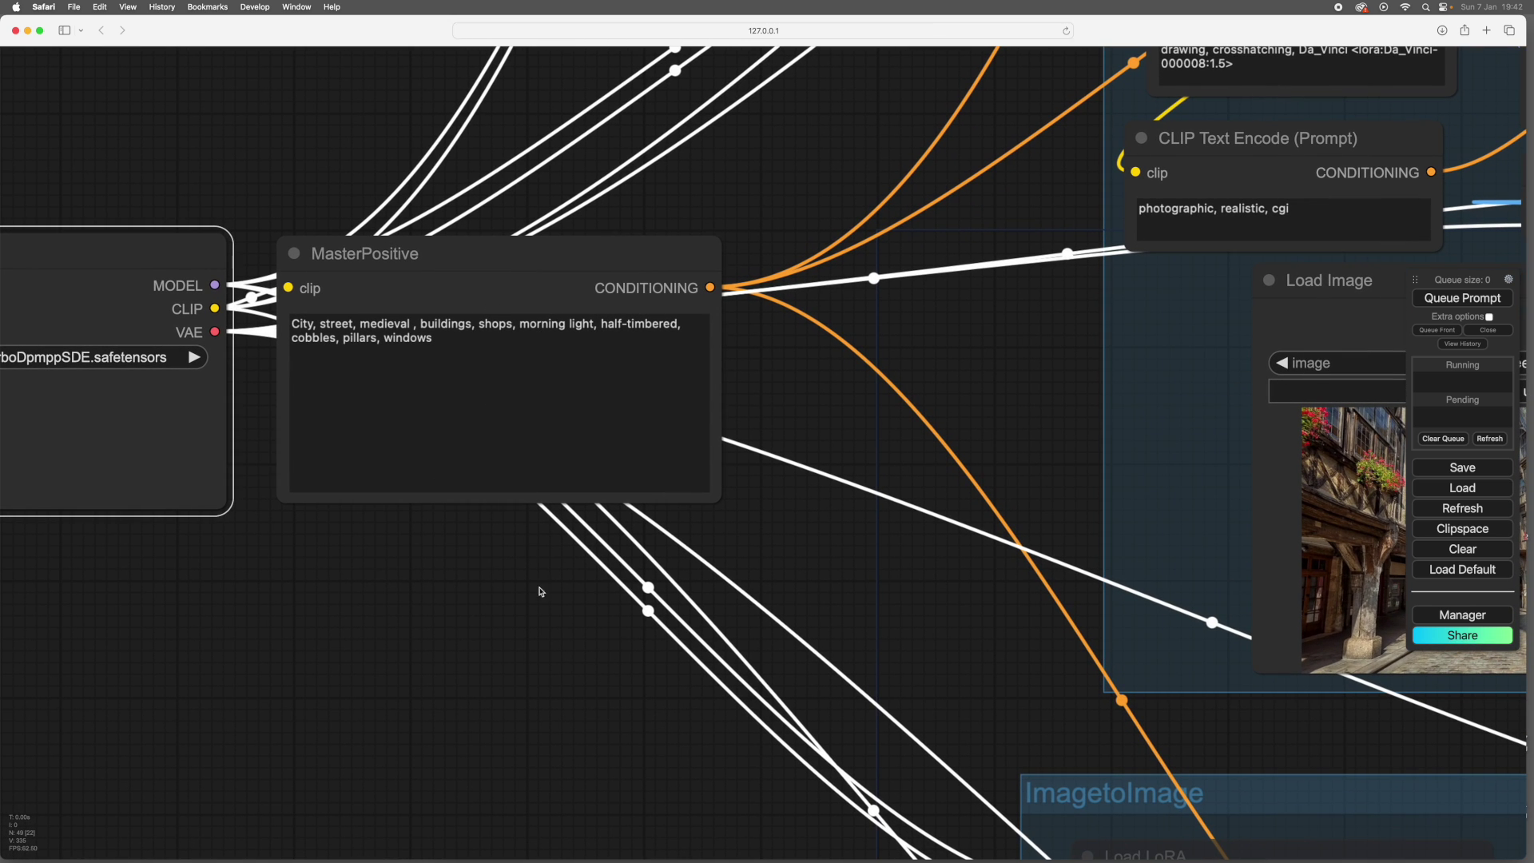
scroll(541, 591, down, 10)
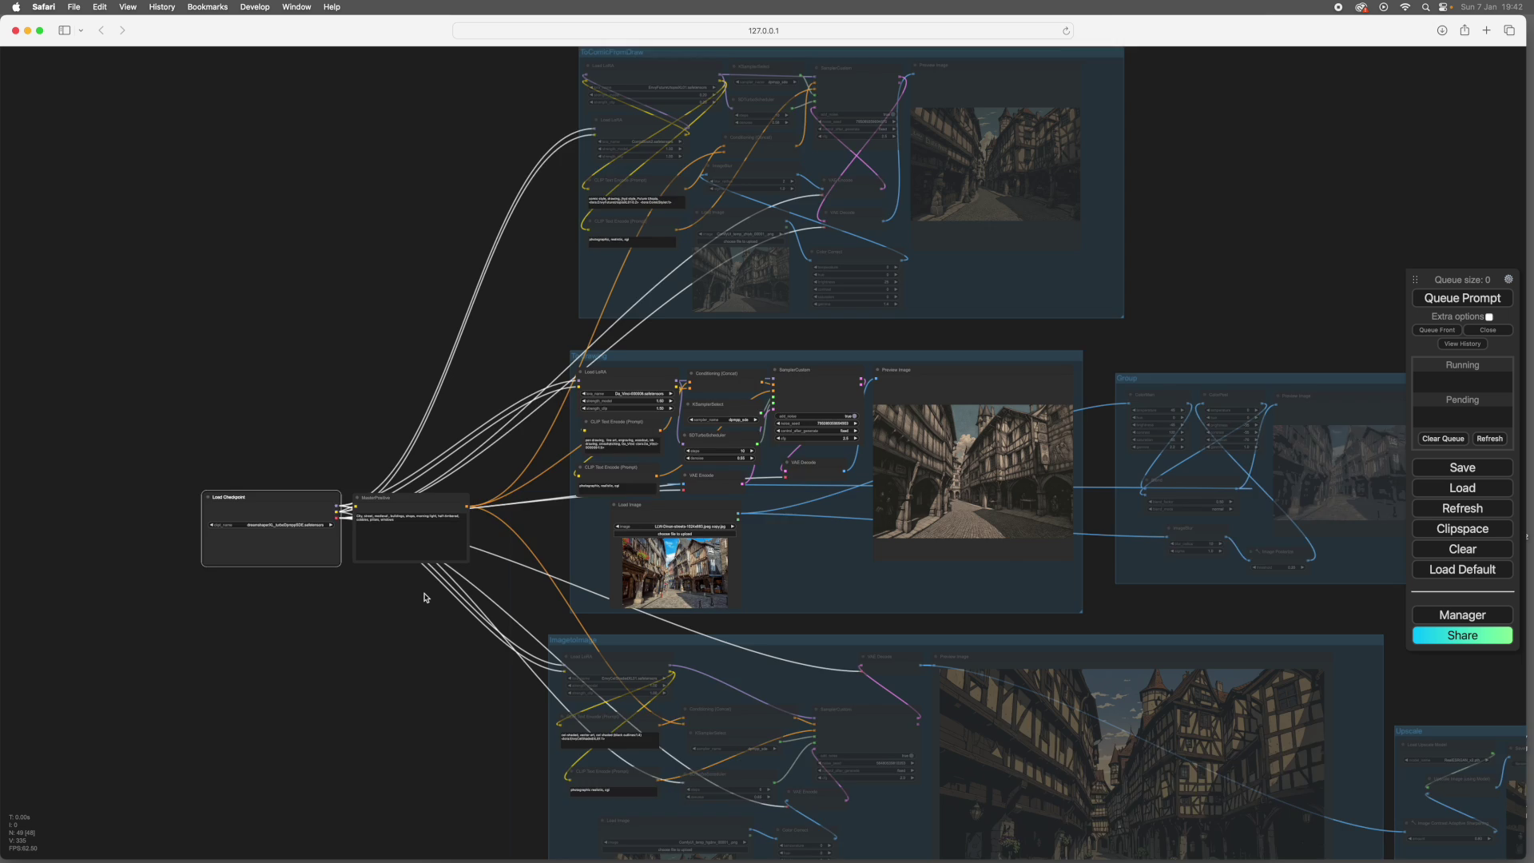
scroll(426, 597, down, 3)
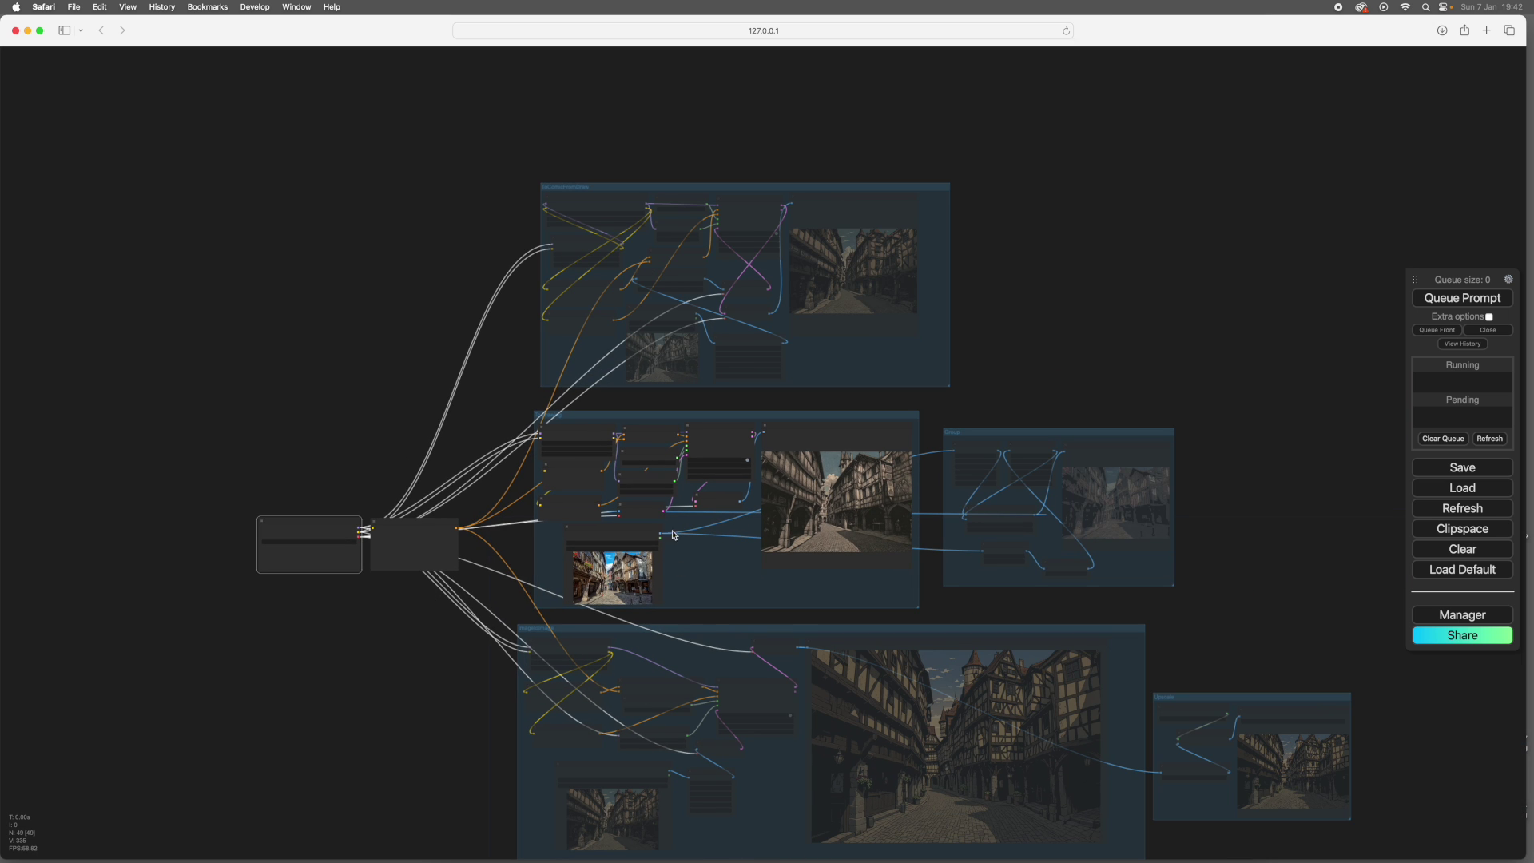
scroll(403, 687, up, 10)
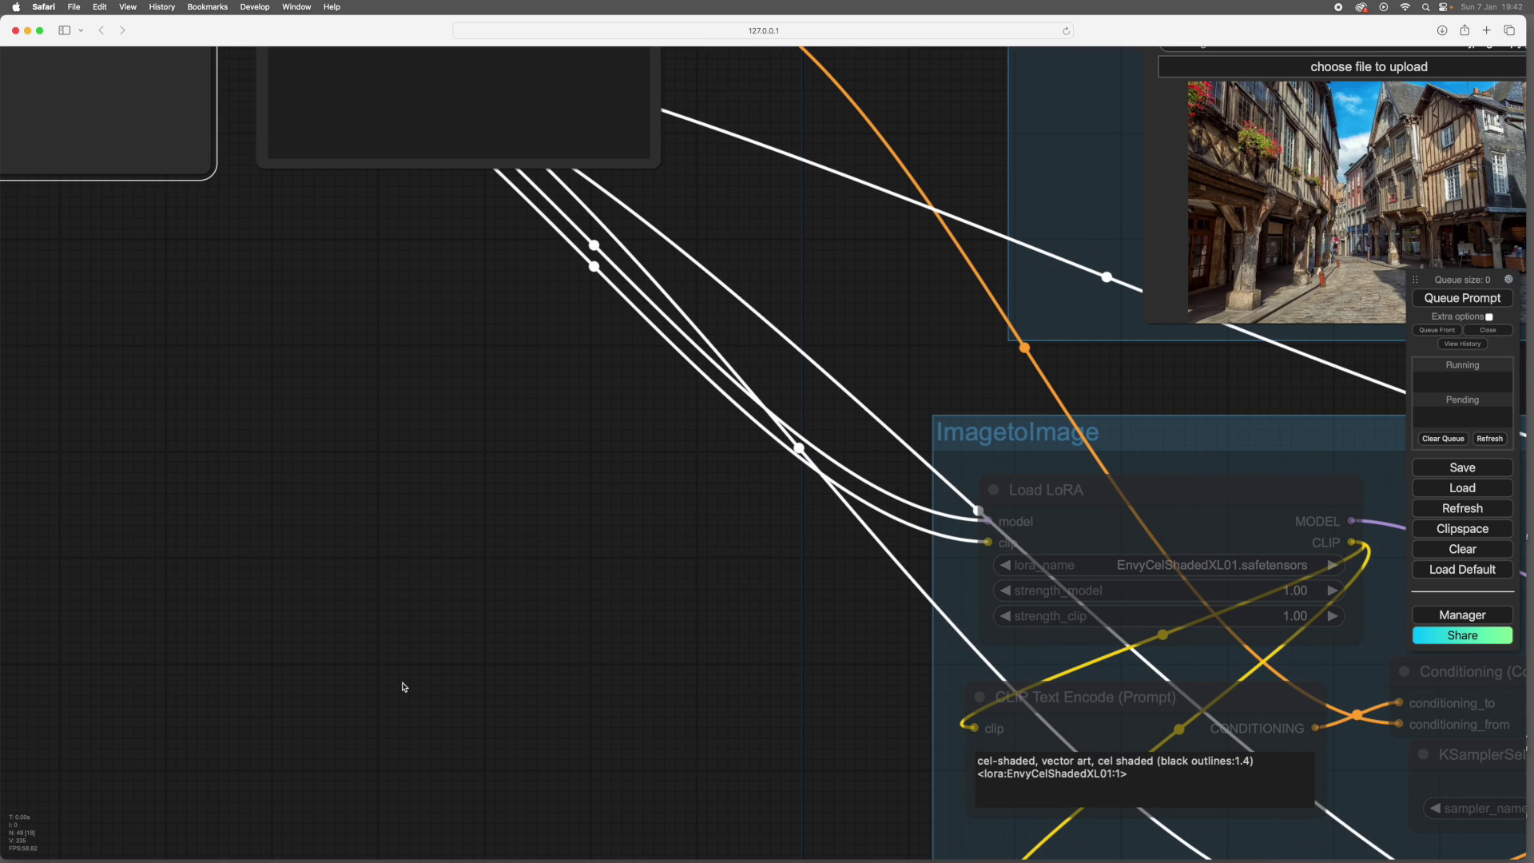
drag(541, 661, 308, 780)
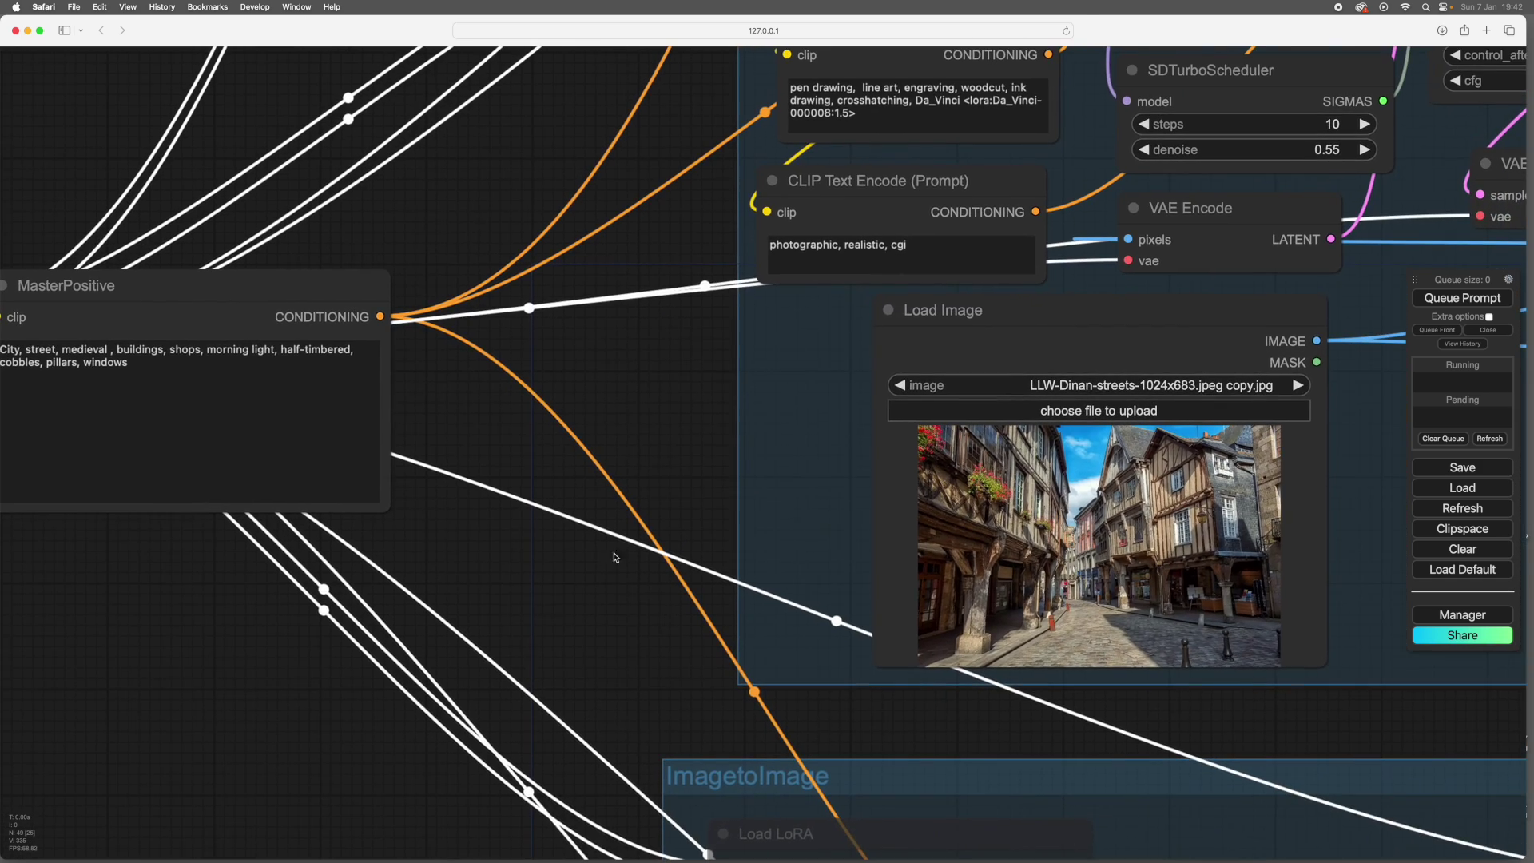
drag(657, 451, 405, 614)
Step: Inspect the drawing group's LoRA, text prompts, scheduler, sampler and input image, ending at its preview image and the adjoining color-adjustment group
scroll(477, 683, down, 5)
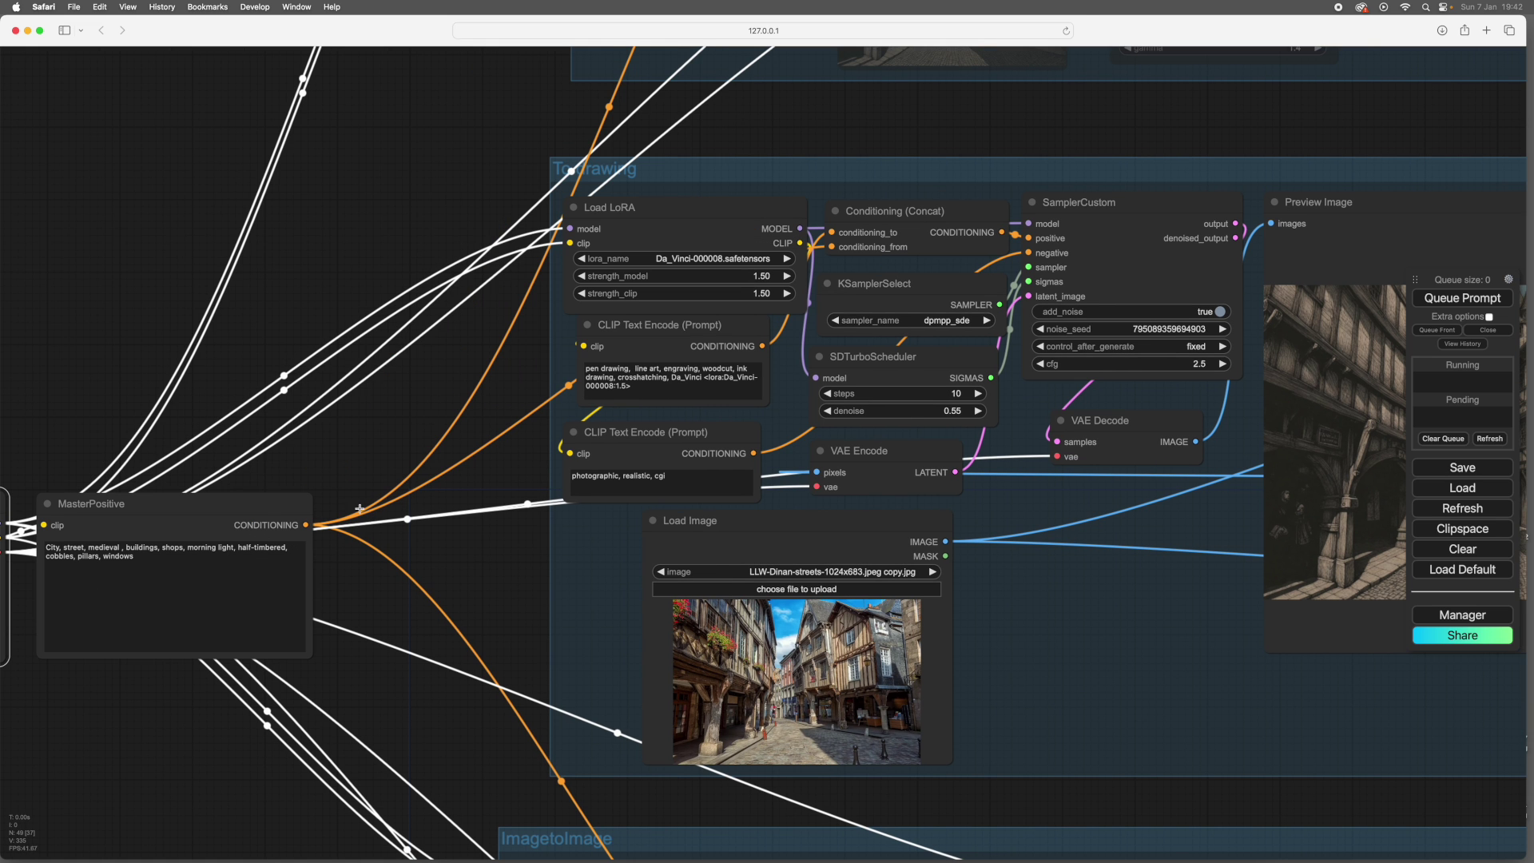
drag(477, 387, 170, 426)
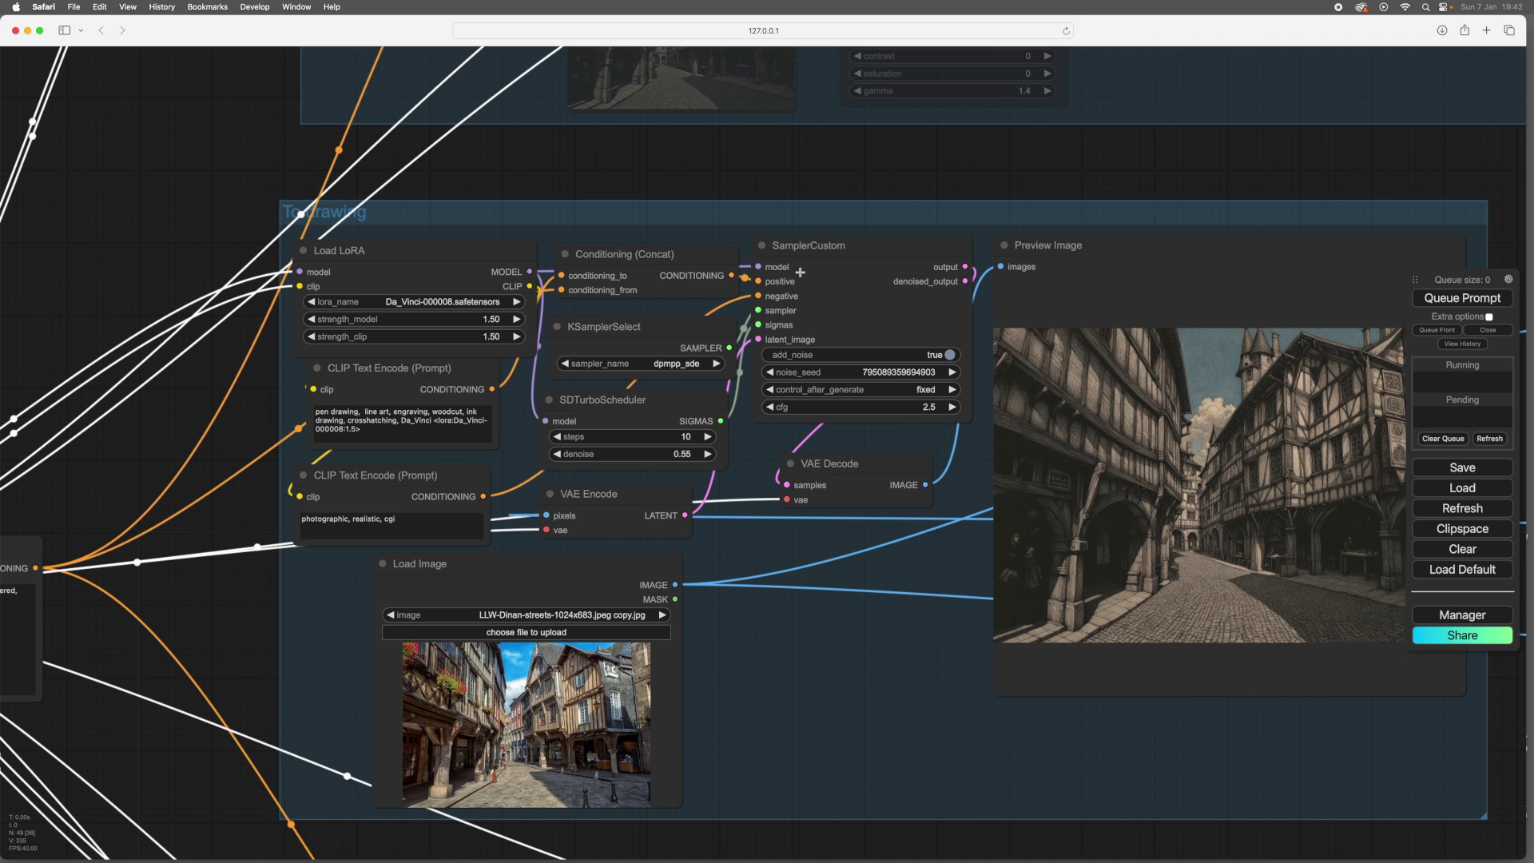
scroll(492, 465, up, 5)
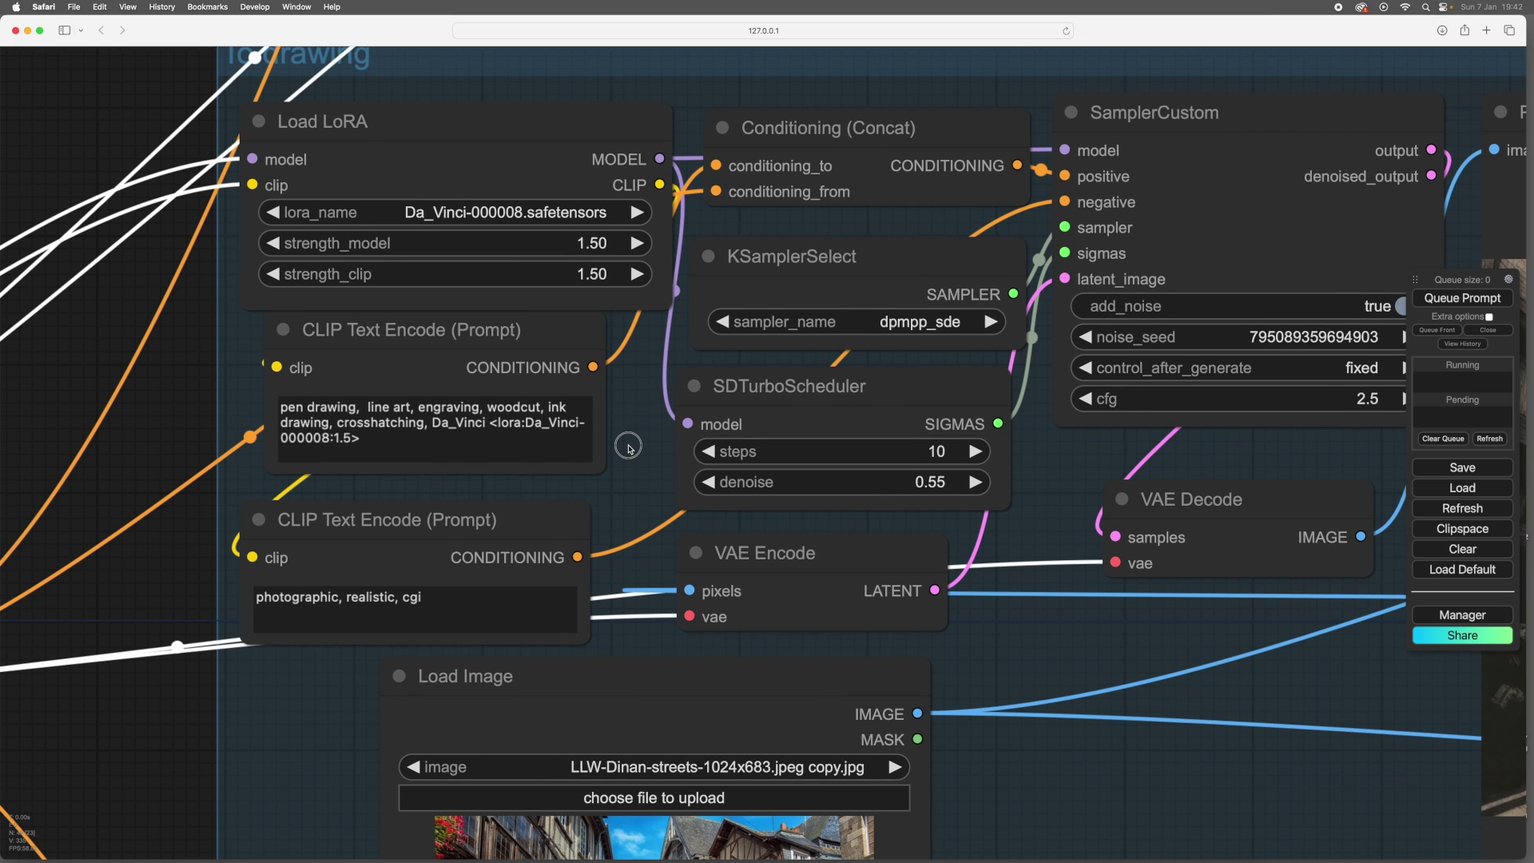
drag(624, 442, 690, 493)
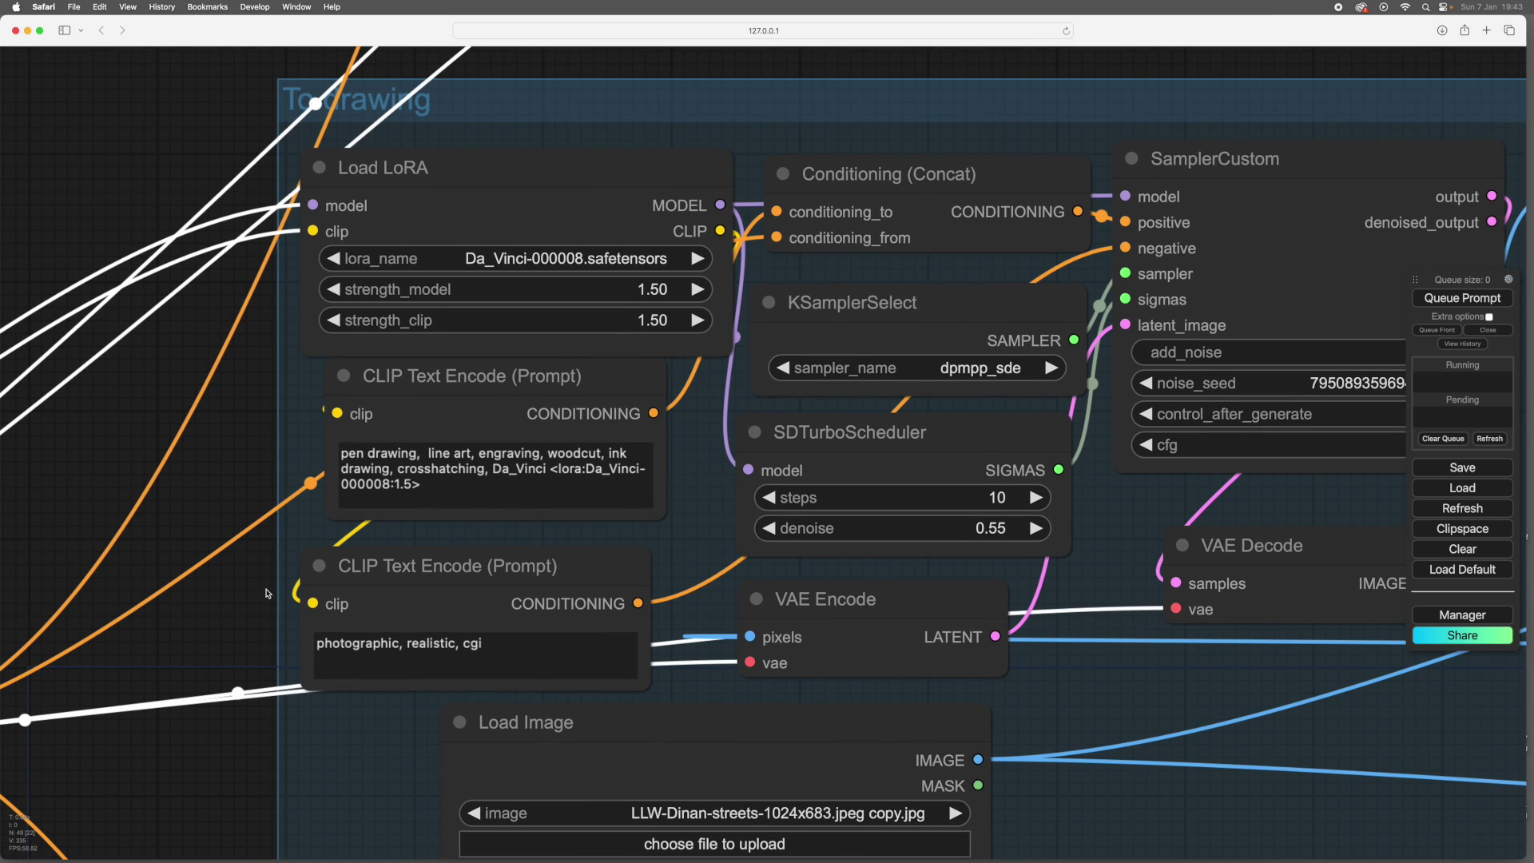
mouse_move(183, 633)
mouse_down()
mouse_move(947, 388)
mouse_move(489, 486)
mouse_move(957, 271)
mouse_move(563, 142)
mouse_move(260, 161)
mouse_move(266, 192)
mouse_move(804, 372)
mouse_move(932, 359)
mouse_move(282, 387)
mouse_move(354, 727)
mouse_up()
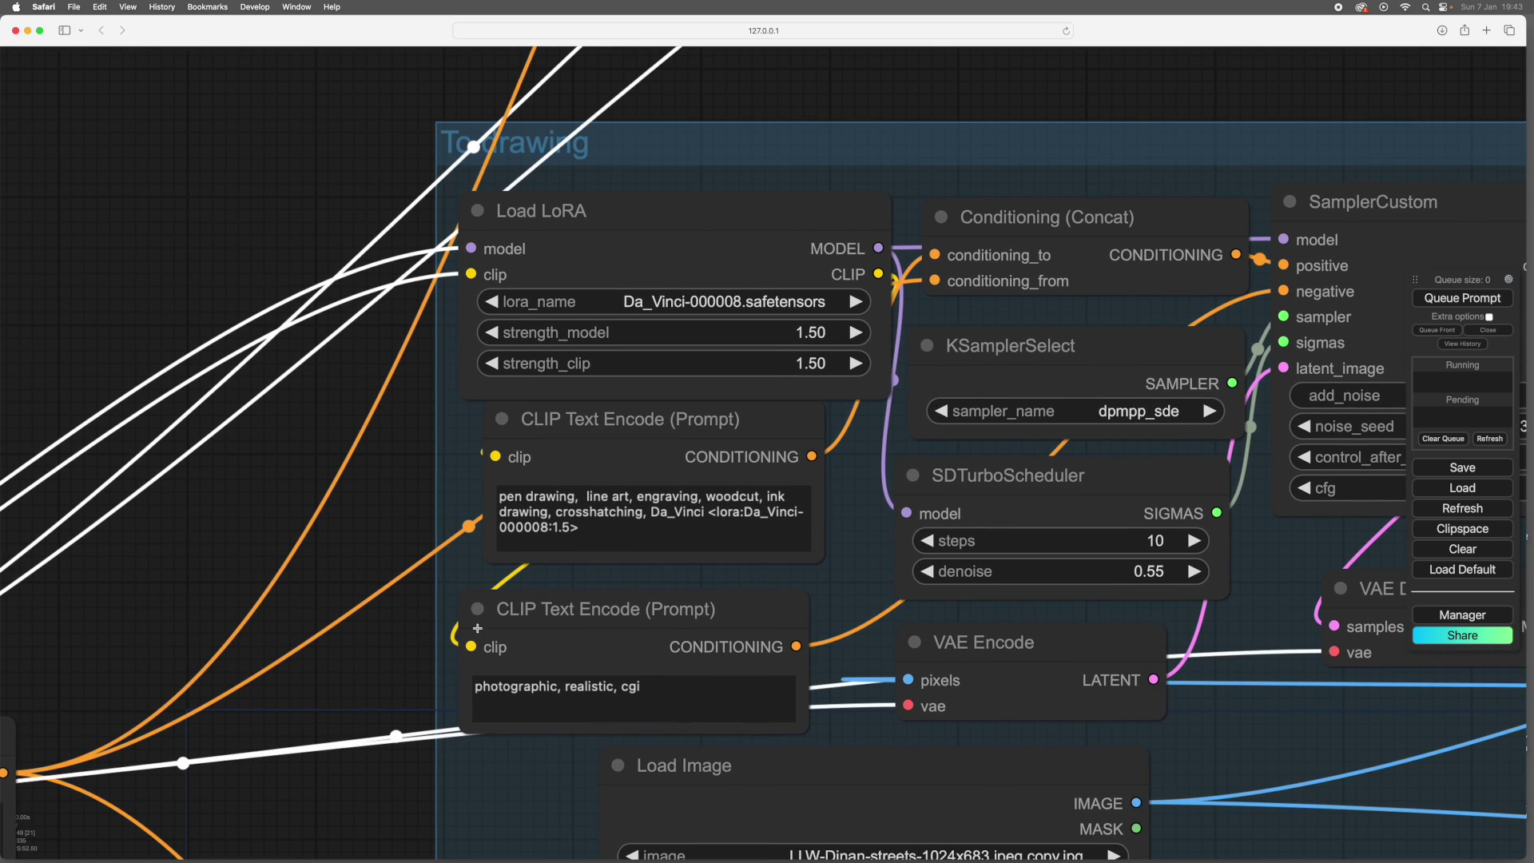
drag(344, 528, 320, 461)
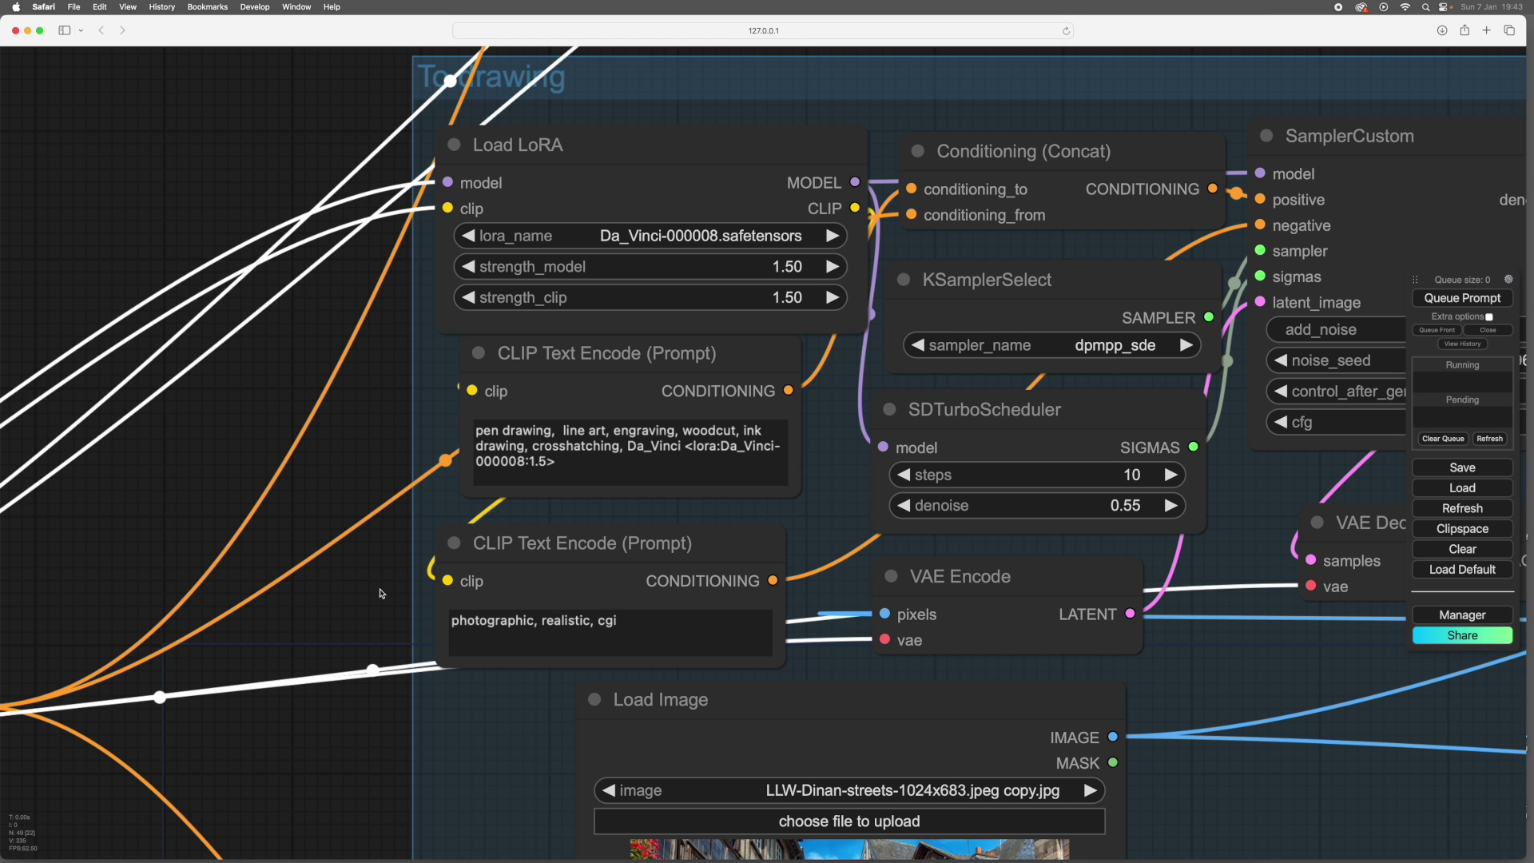
scroll(384, 593, down, 3)
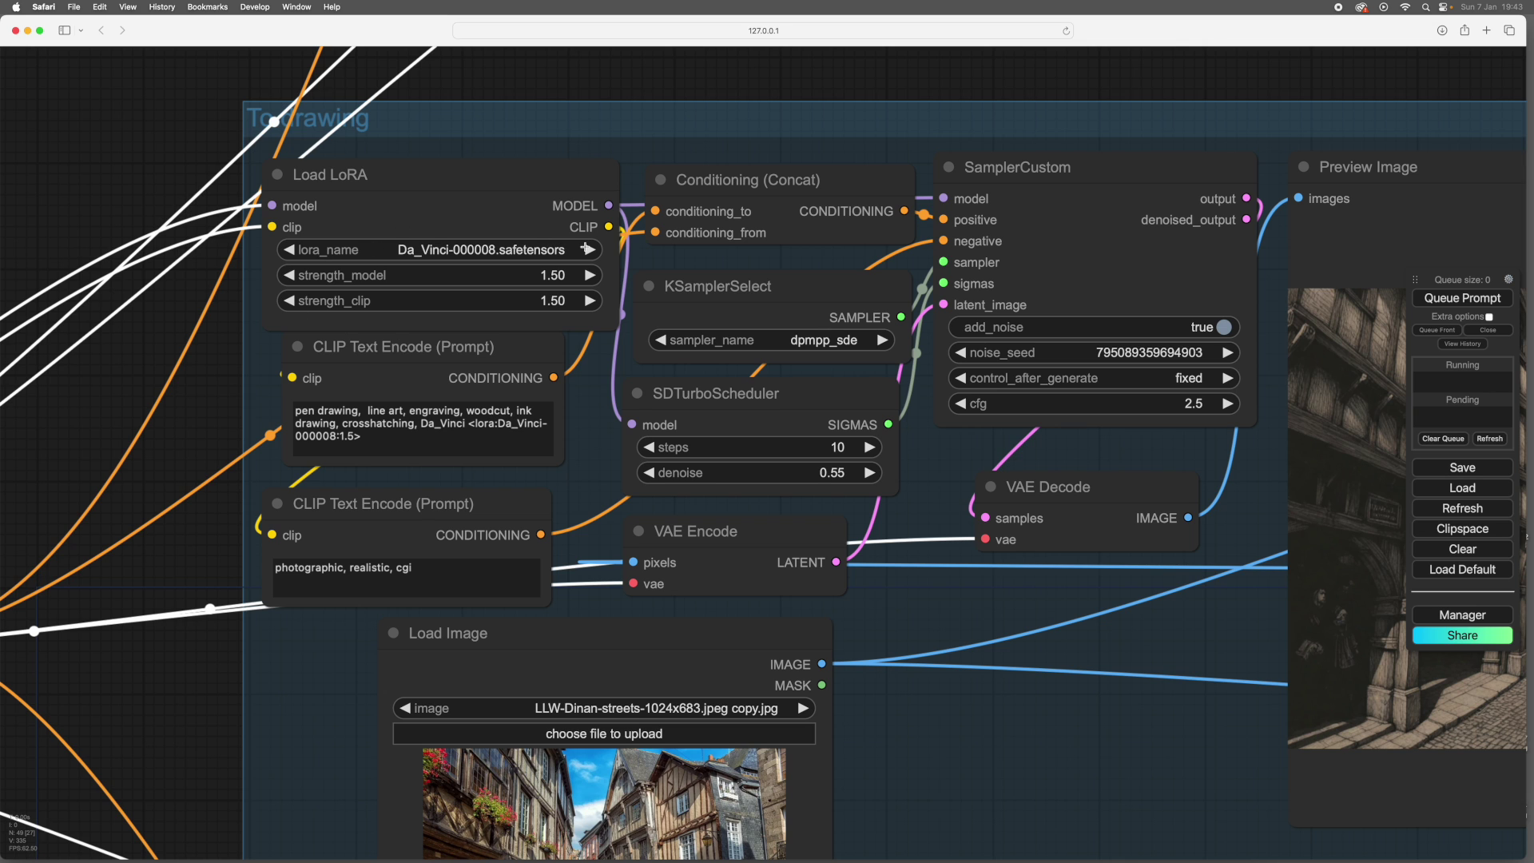
scroll(300, 627, down, 5)
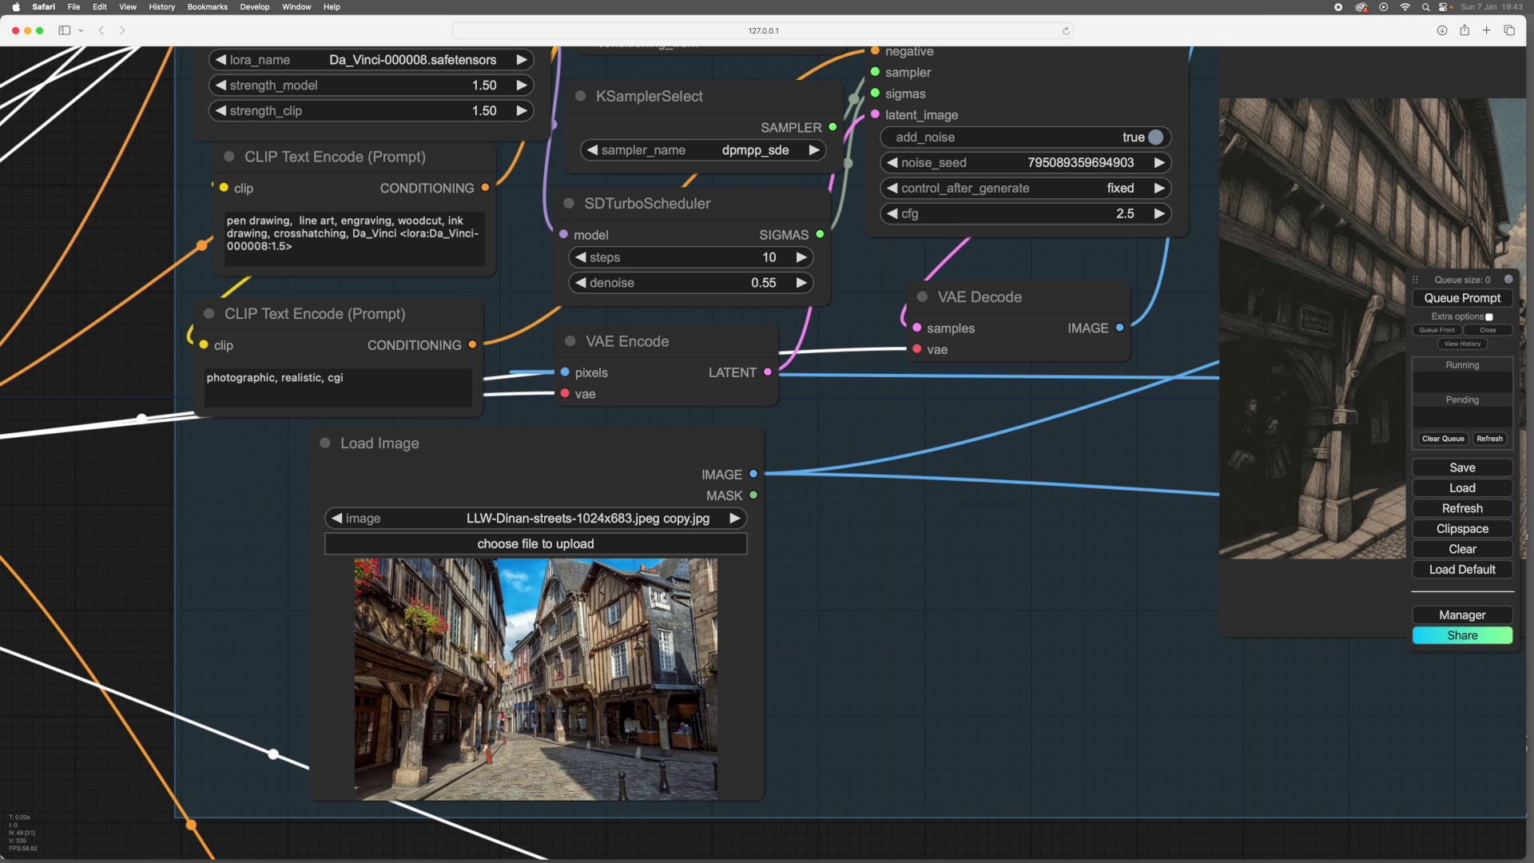
scroll(108, 552, up, 2)
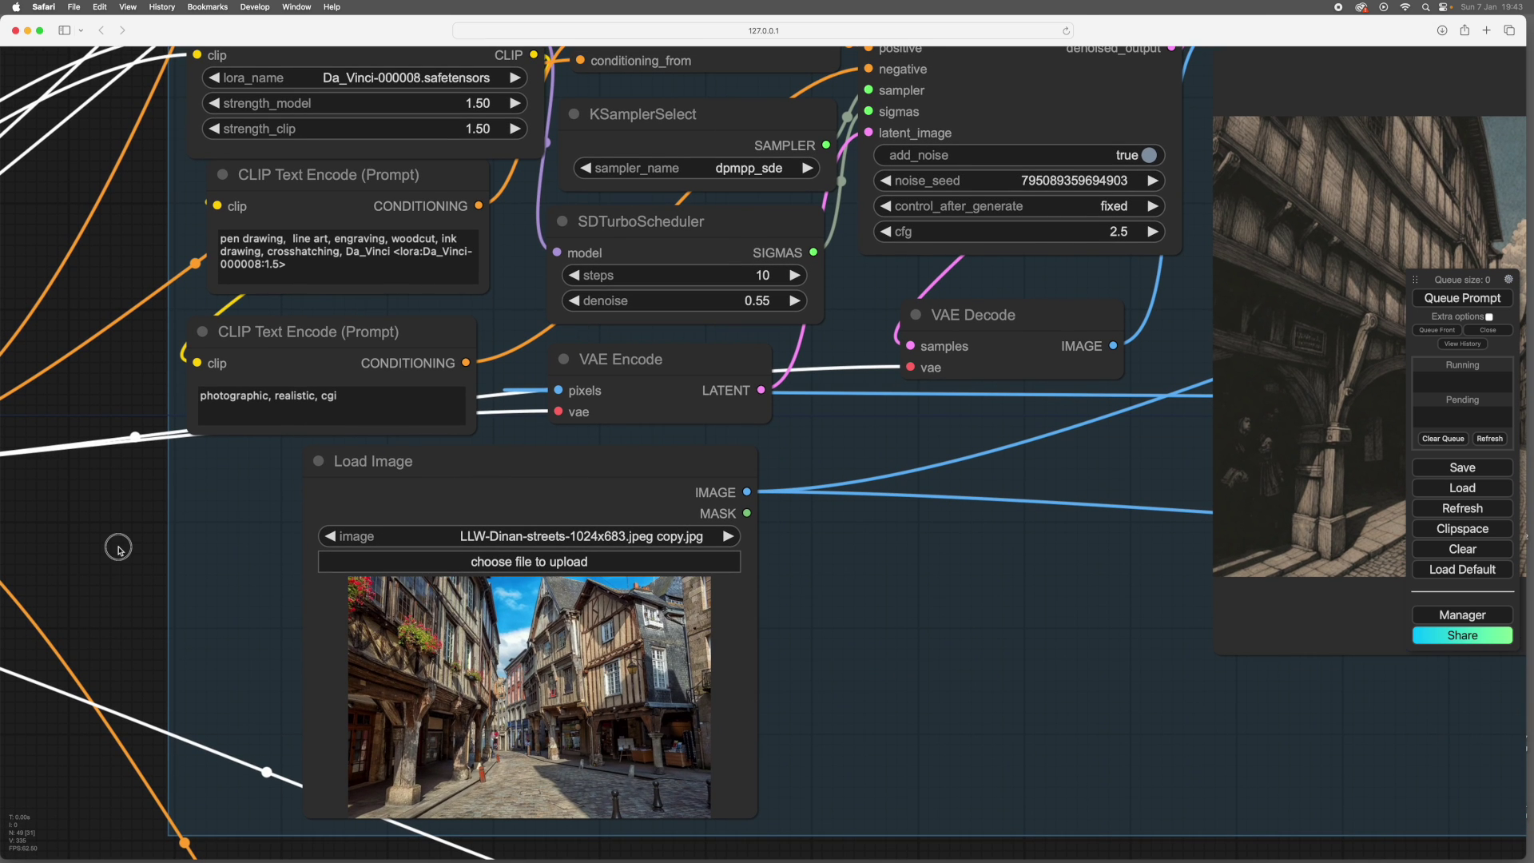
scroll(118, 550, up, 3)
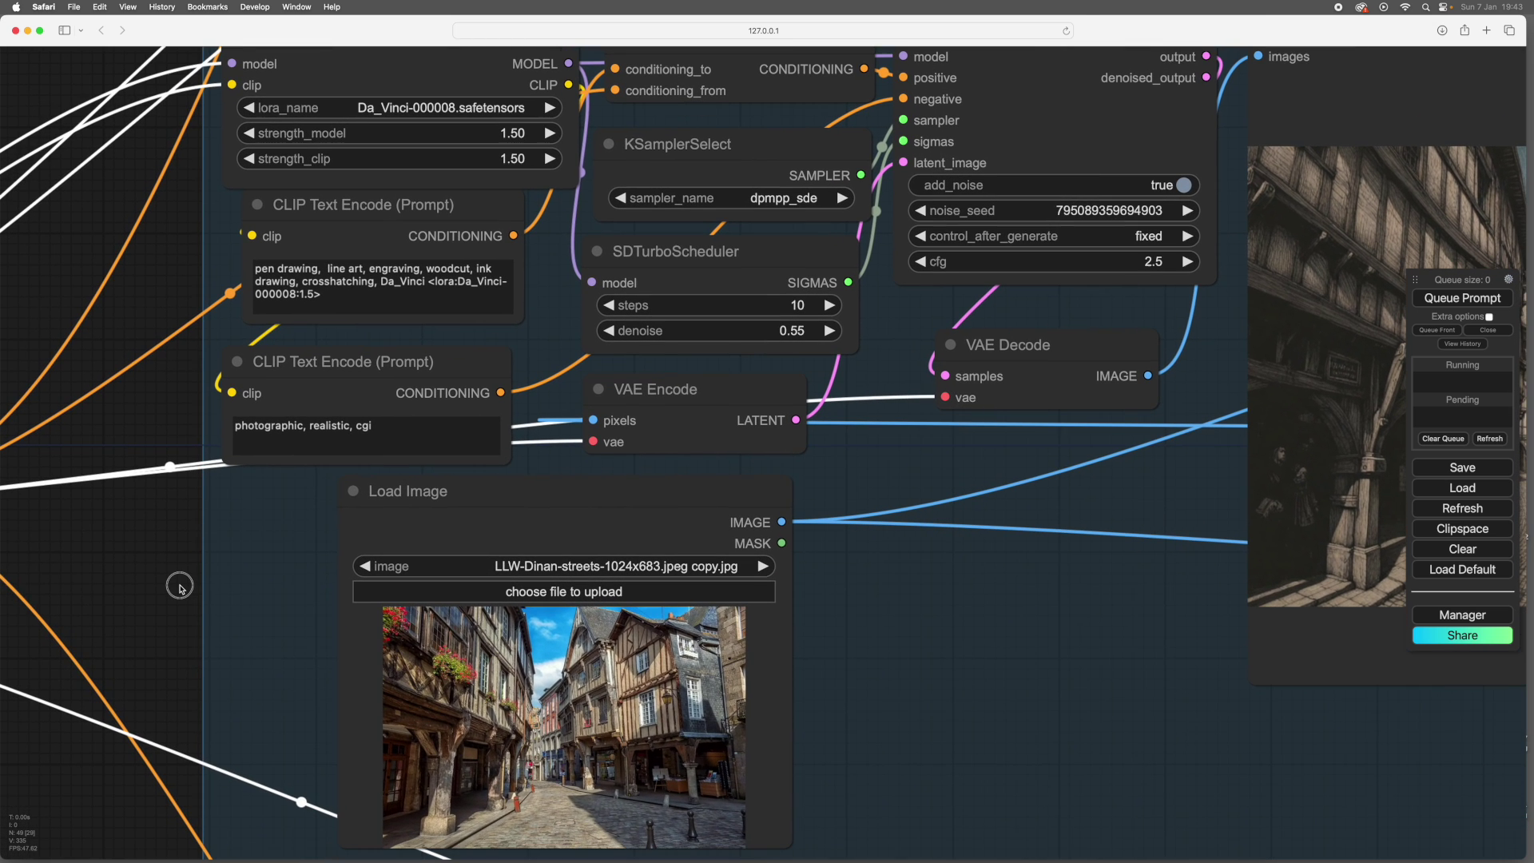
scroll(180, 588, down, 3)
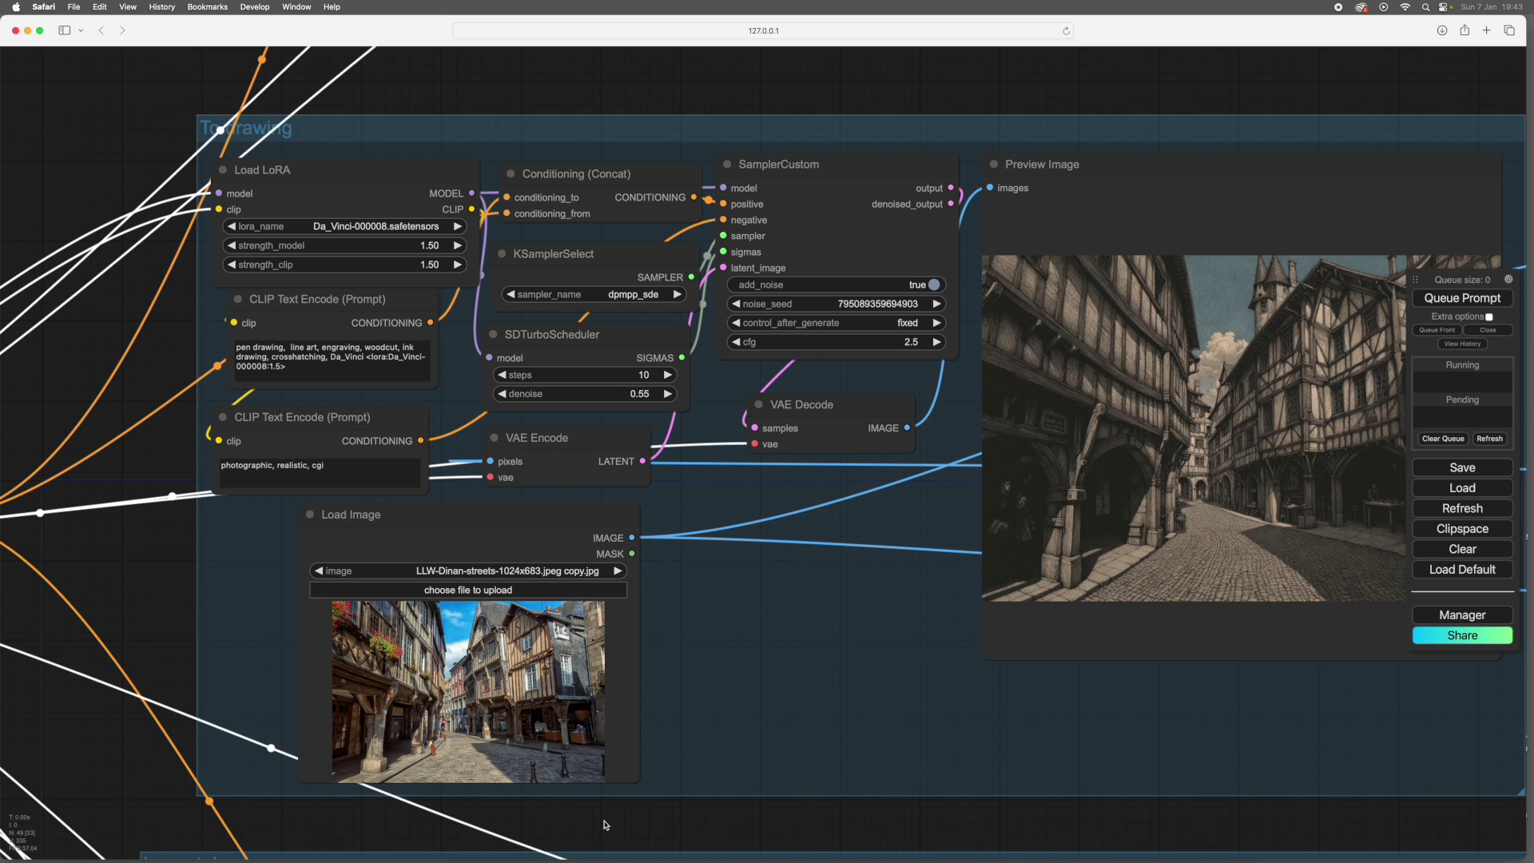
drag(605, 823, 657, 823)
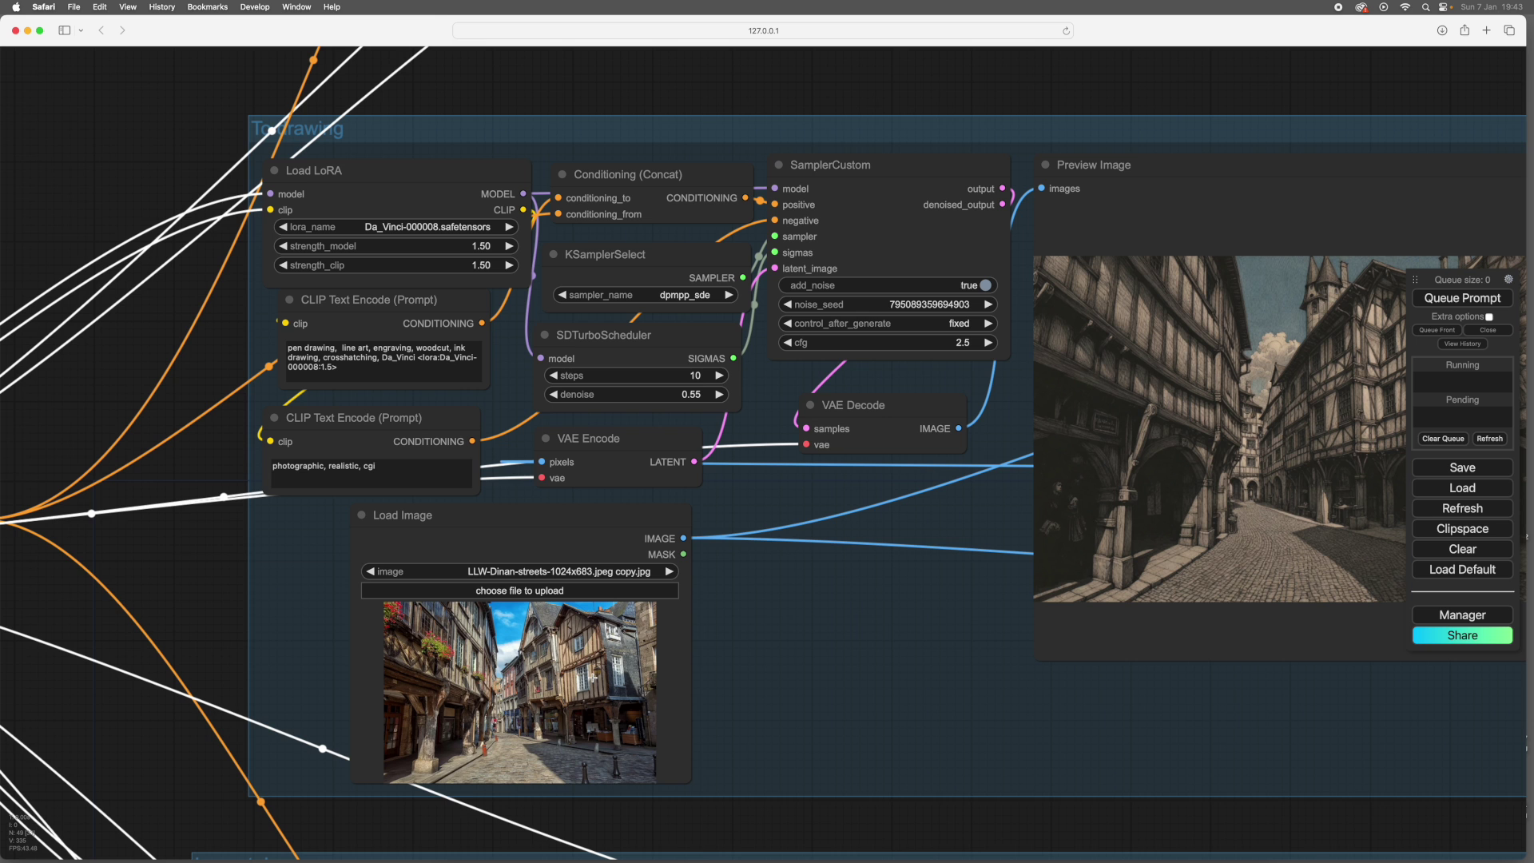
drag(750, 815, 62, 660)
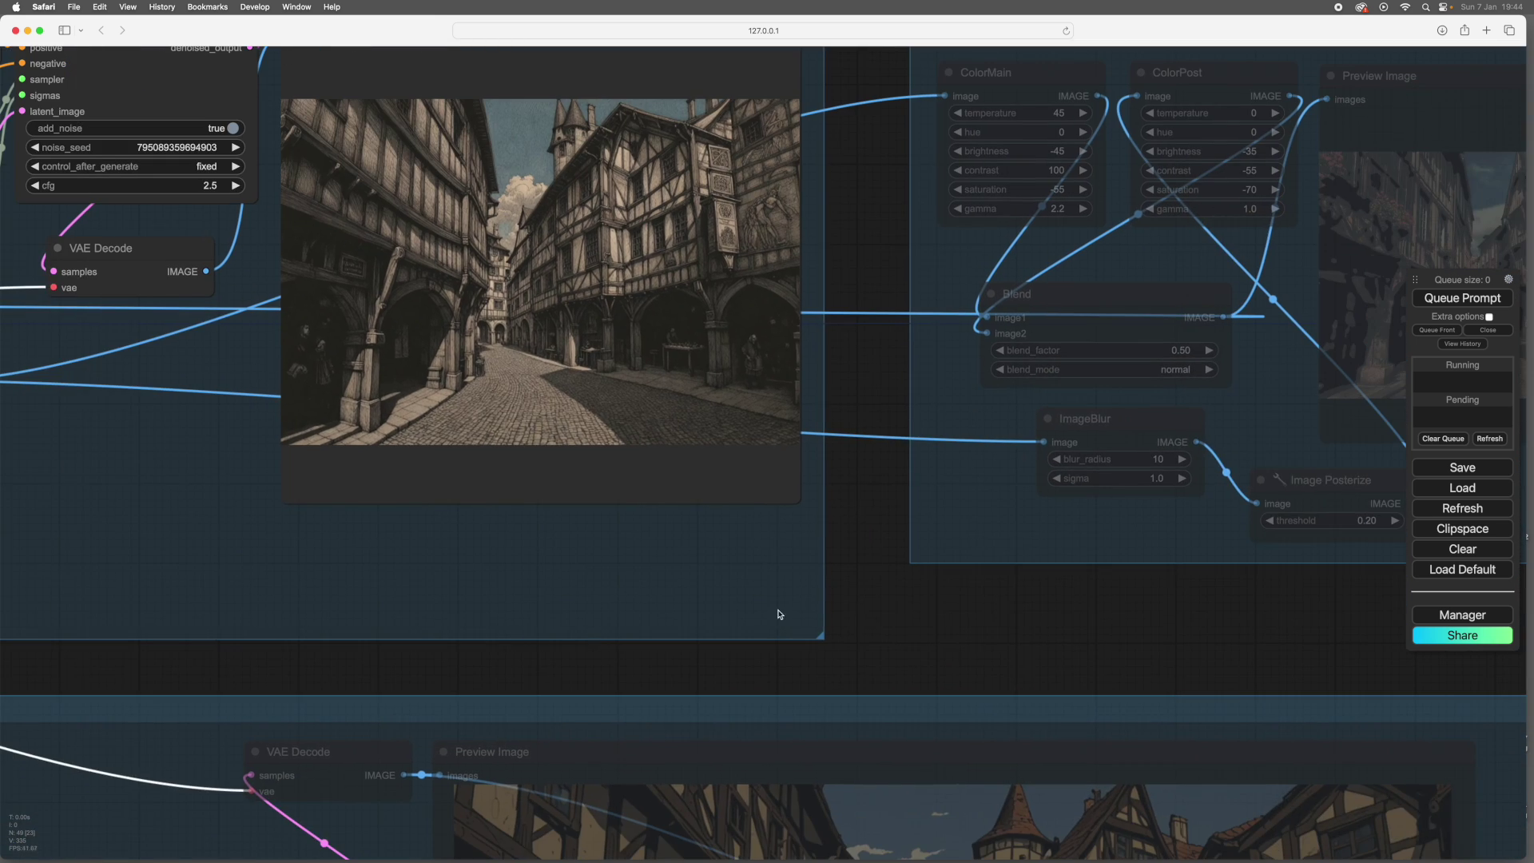
Step: Examine the drawing group's preview image and the color-adjustment group it feeds, including its blended preview
click(904, 663)
drag(904, 663, 662, 834)
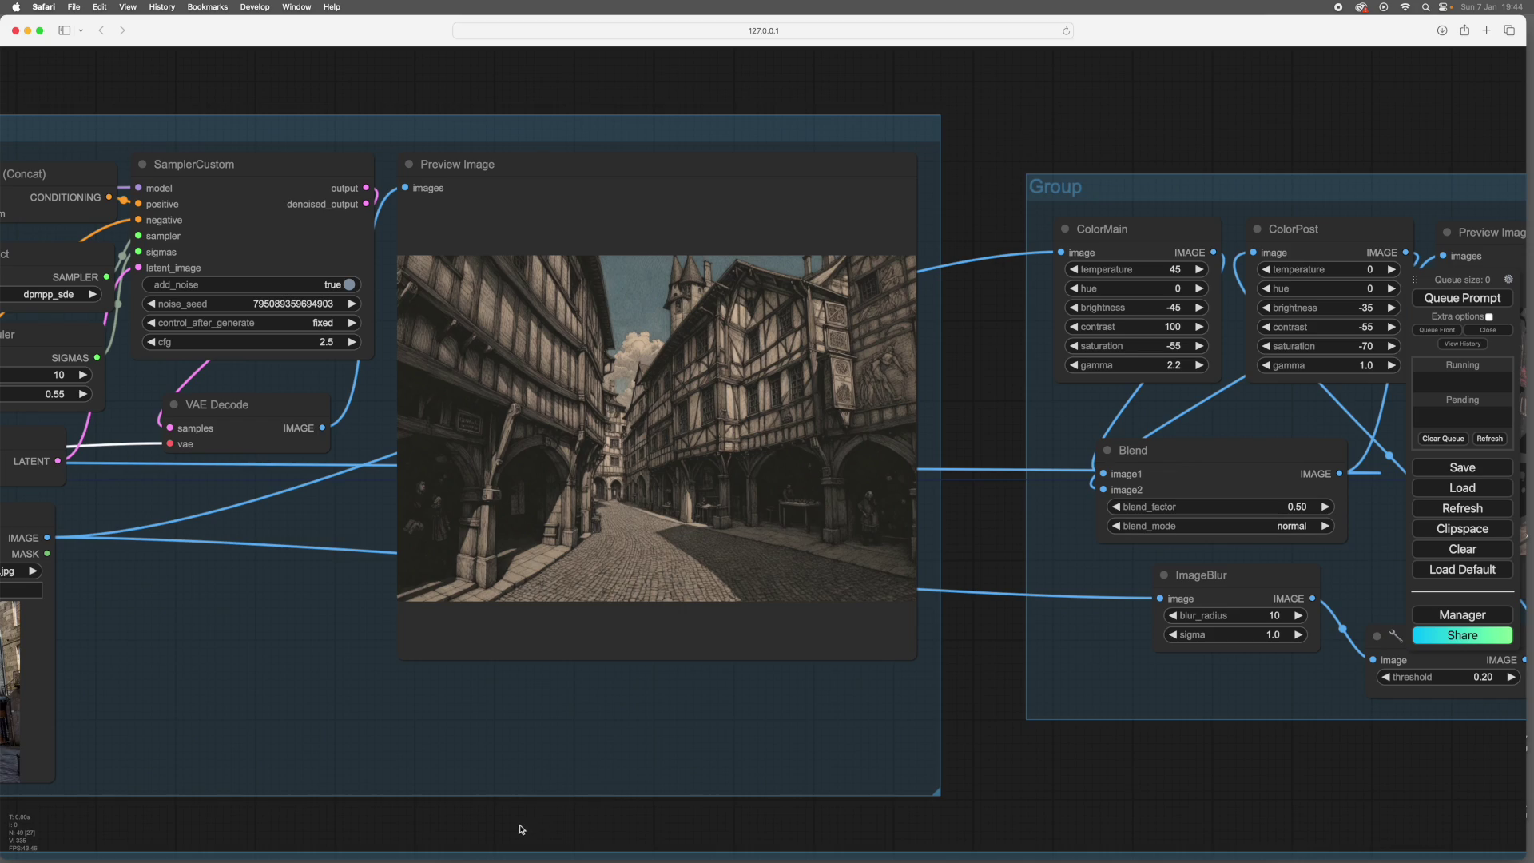
drag(523, 830, 751, 839)
drag(1289, 769, 1207, 783)
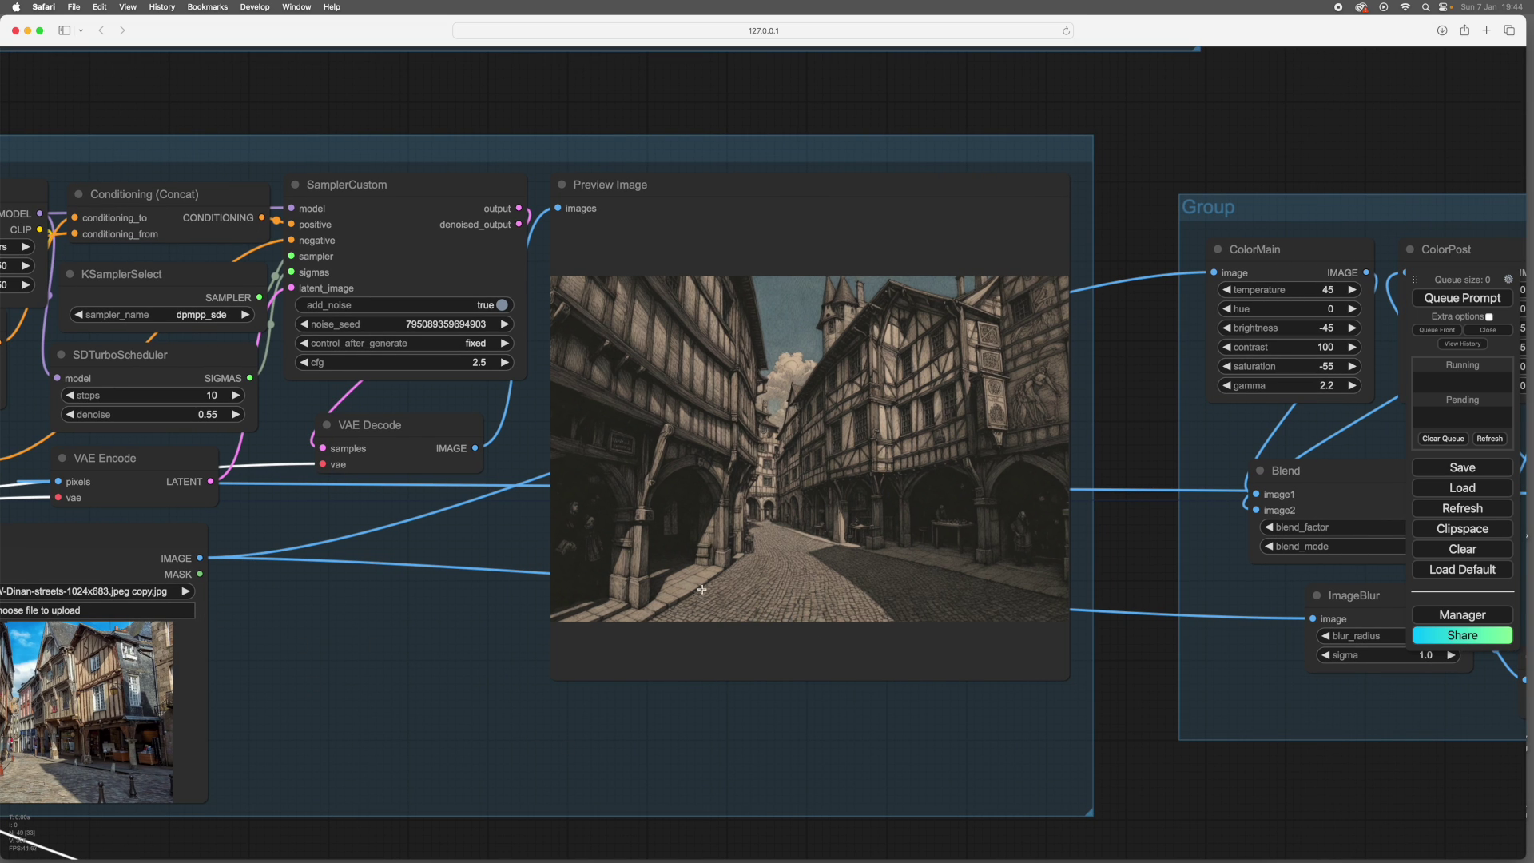
scroll(1197, 780, right, 10)
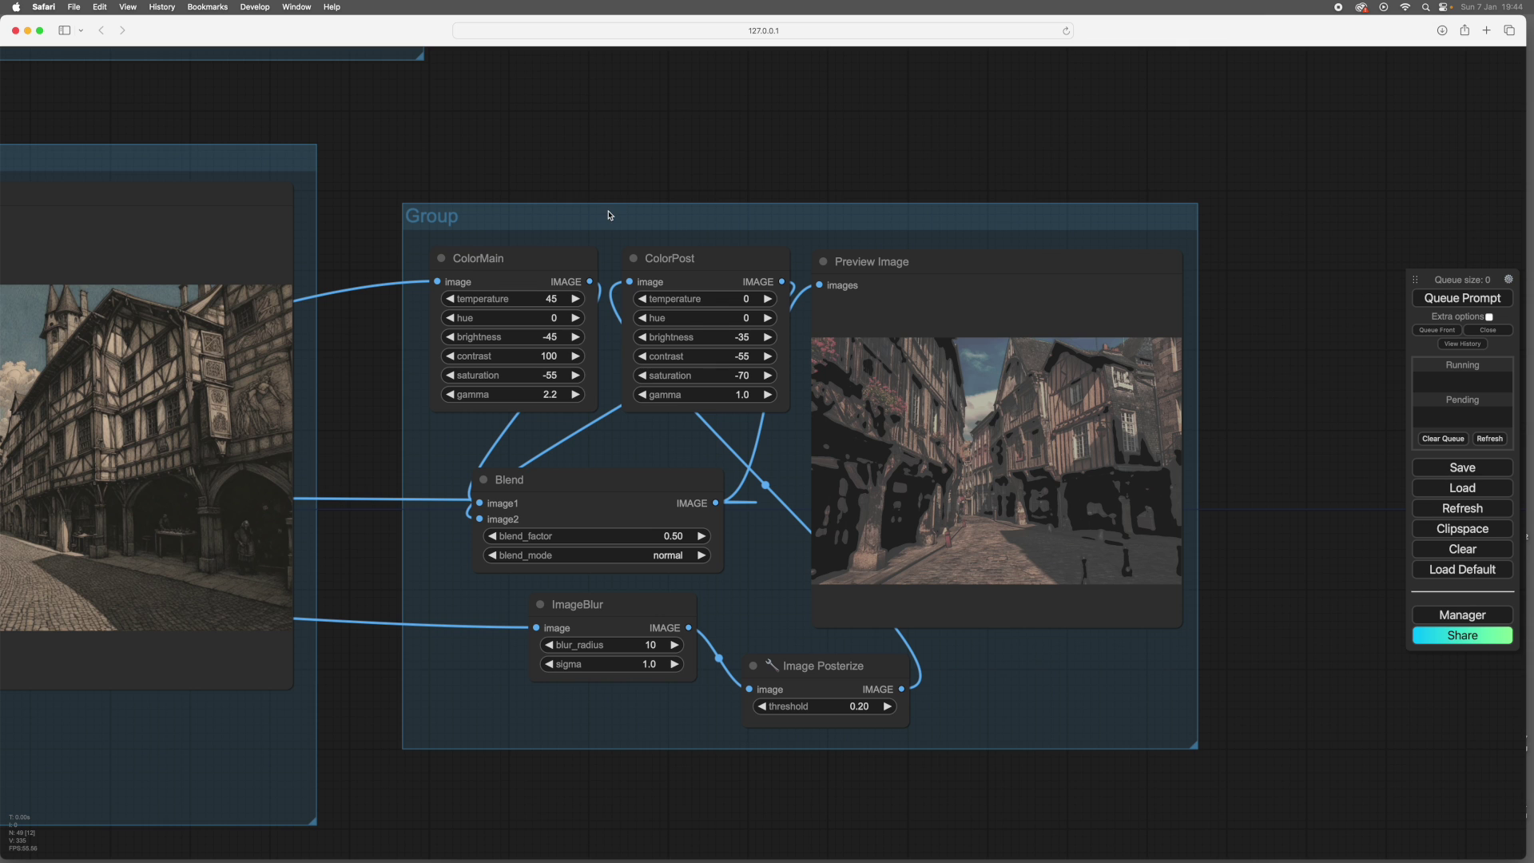
drag(610, 214, 629, 216)
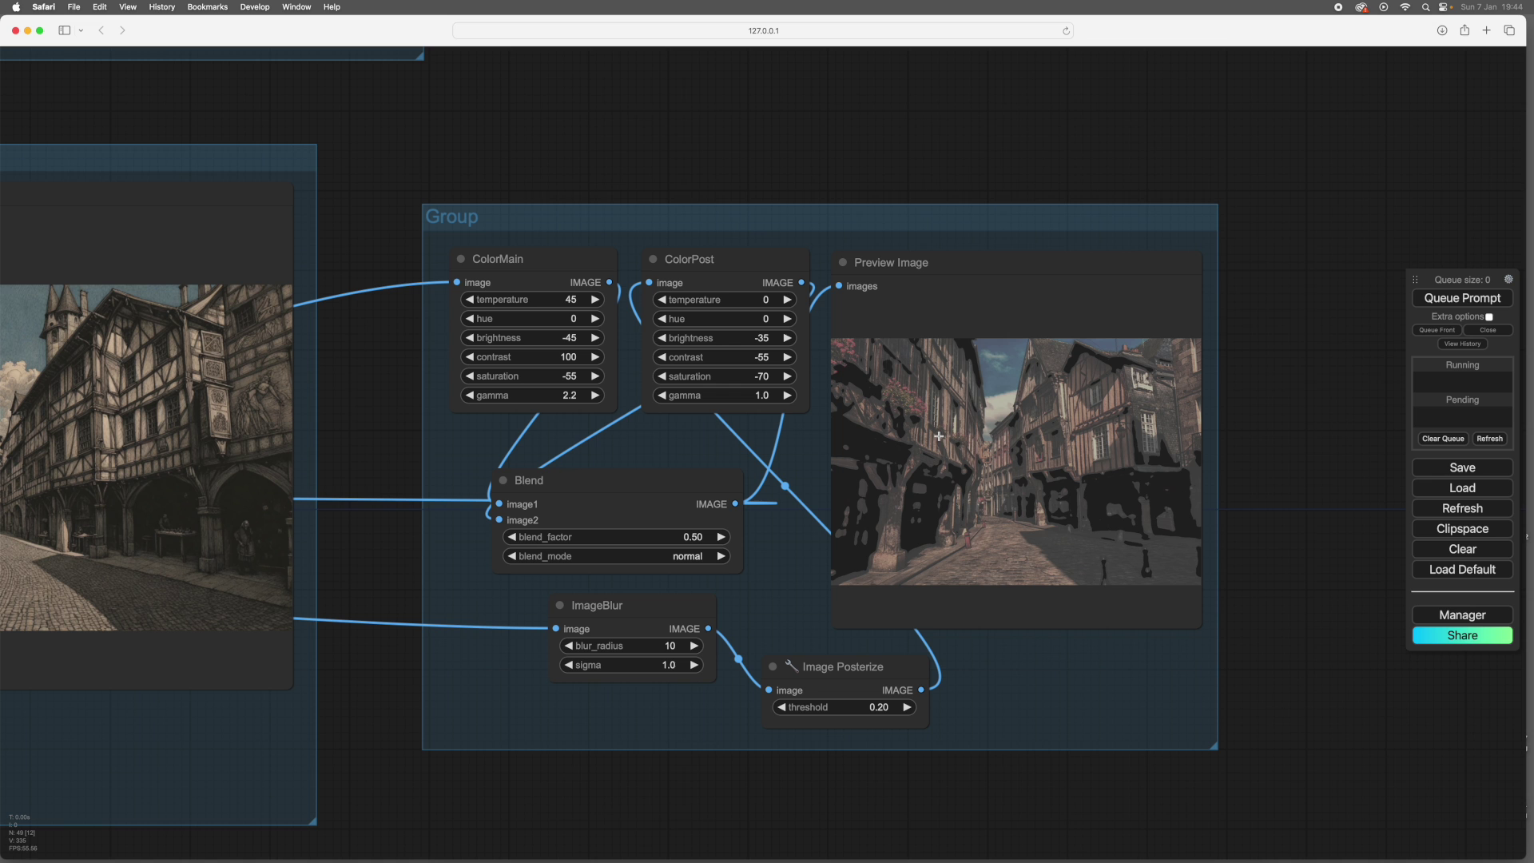
scroll(1284, 537, up, 2)
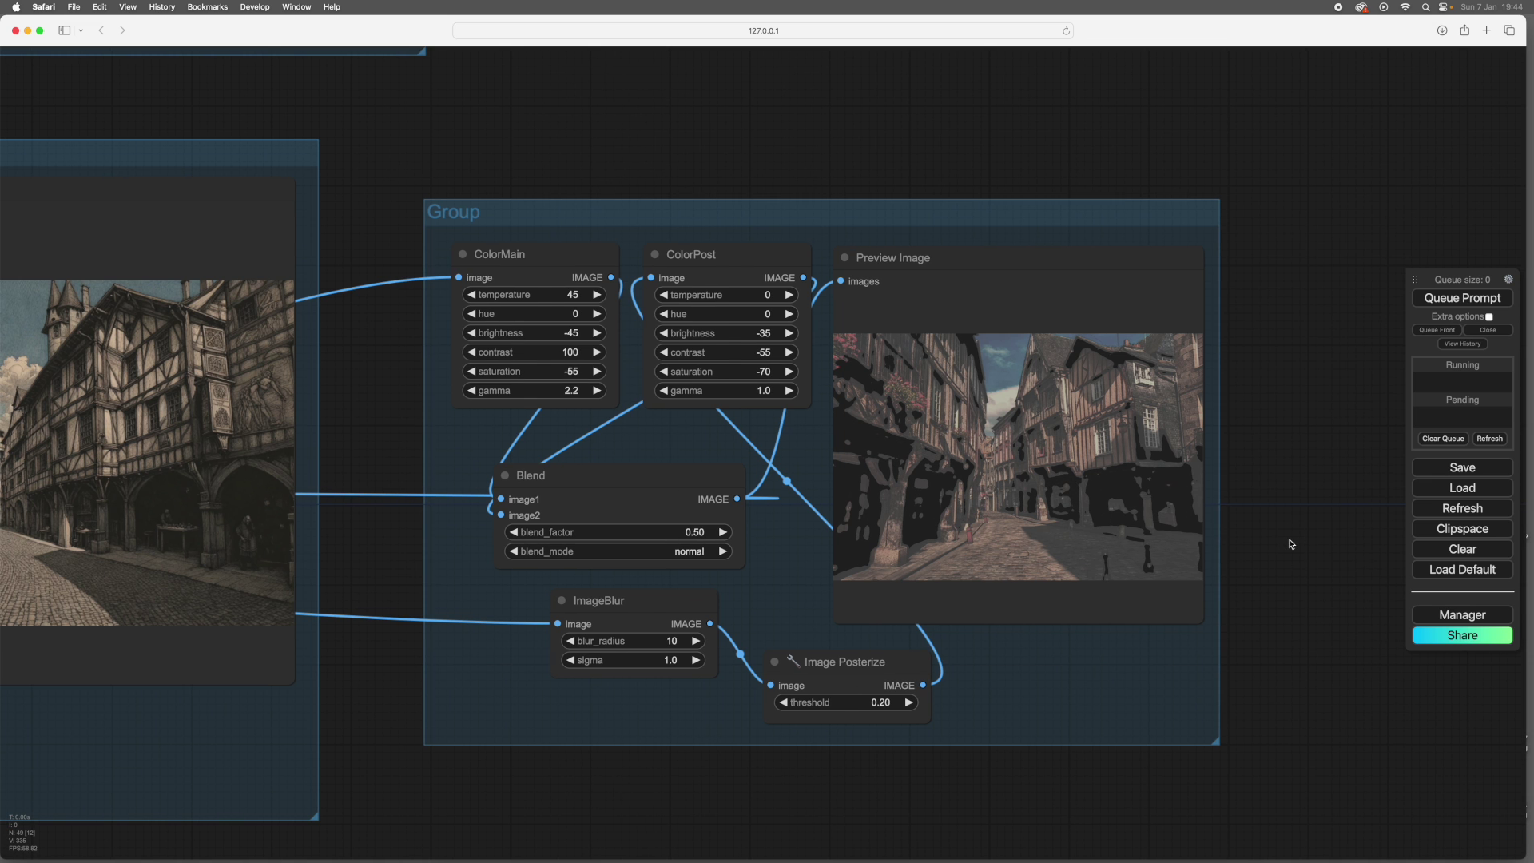
drag(1287, 546, 1321, 571)
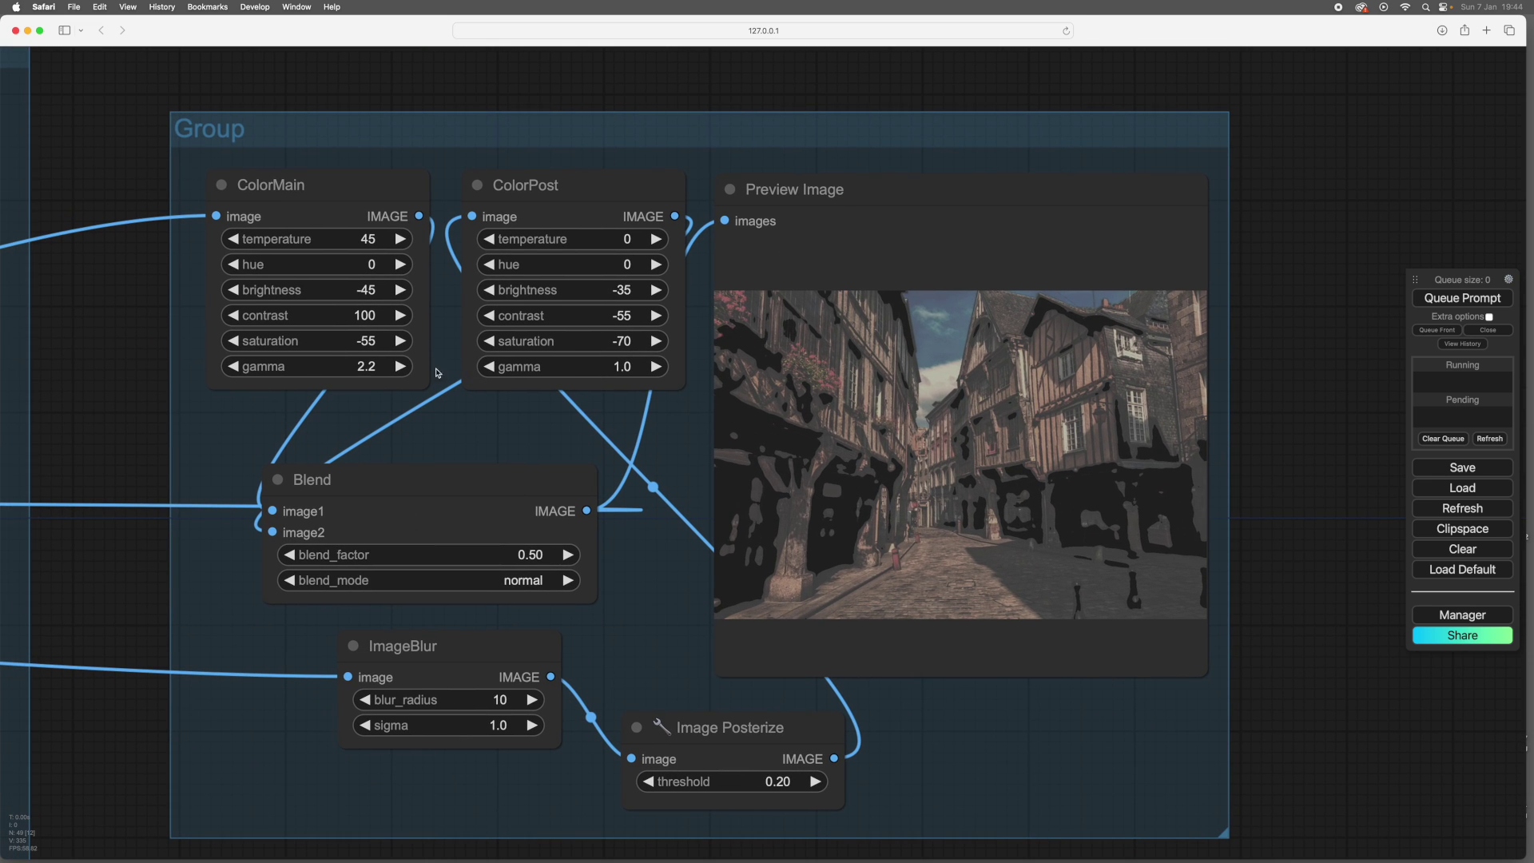
Step: Inspect the ColorMain, ColorPost and ImageBlur nodes in the color-adjustment group, selecting ColorPost and ImageBlur to highlight their links
drag(324, 192, 325, 196)
click(572, 187)
drag(573, 187, 574, 186)
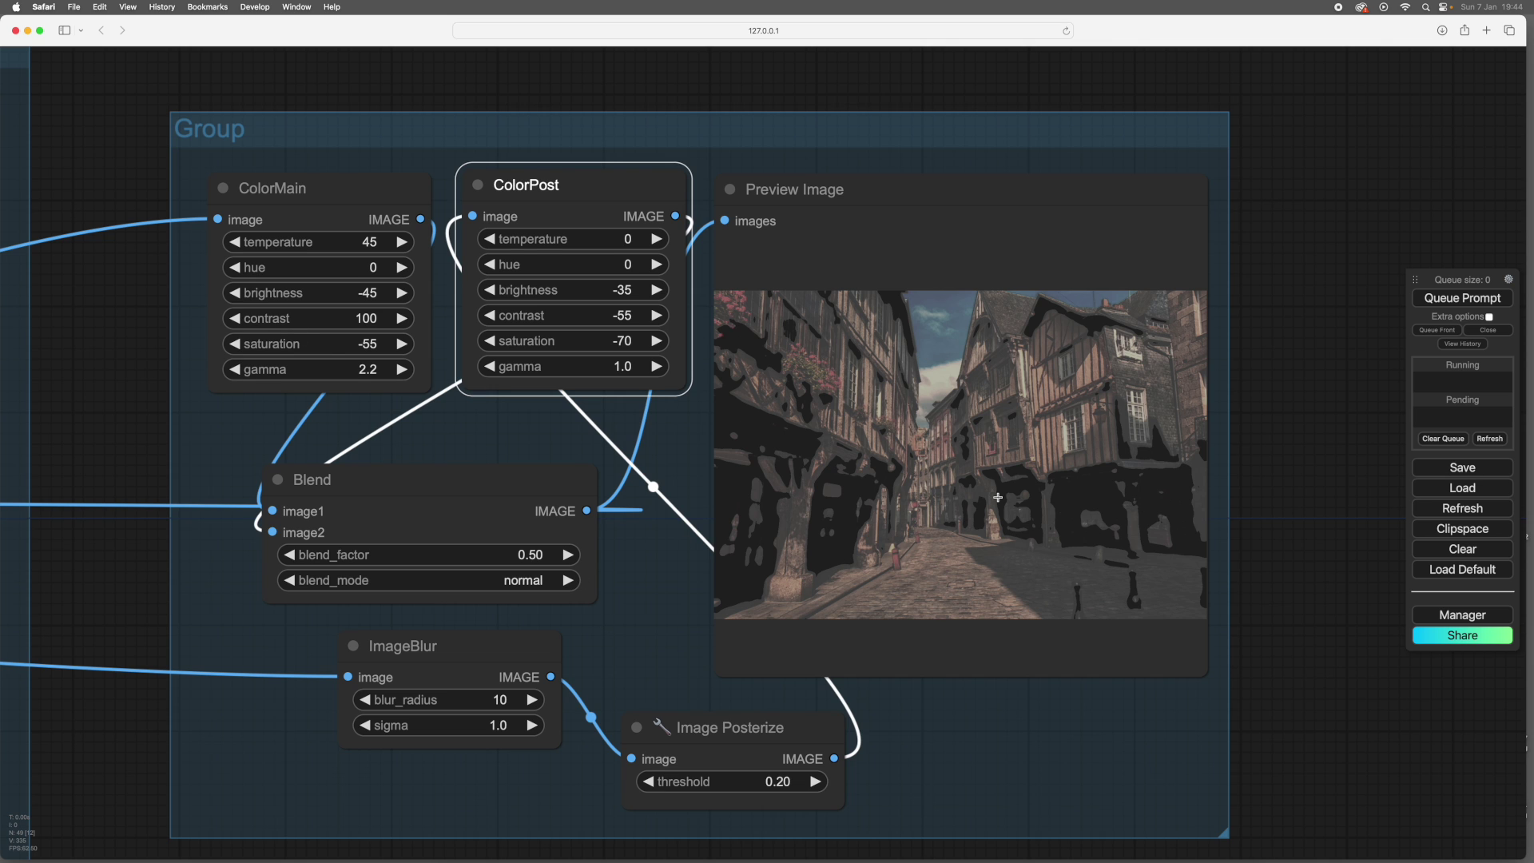
drag(482, 441, 493, 445)
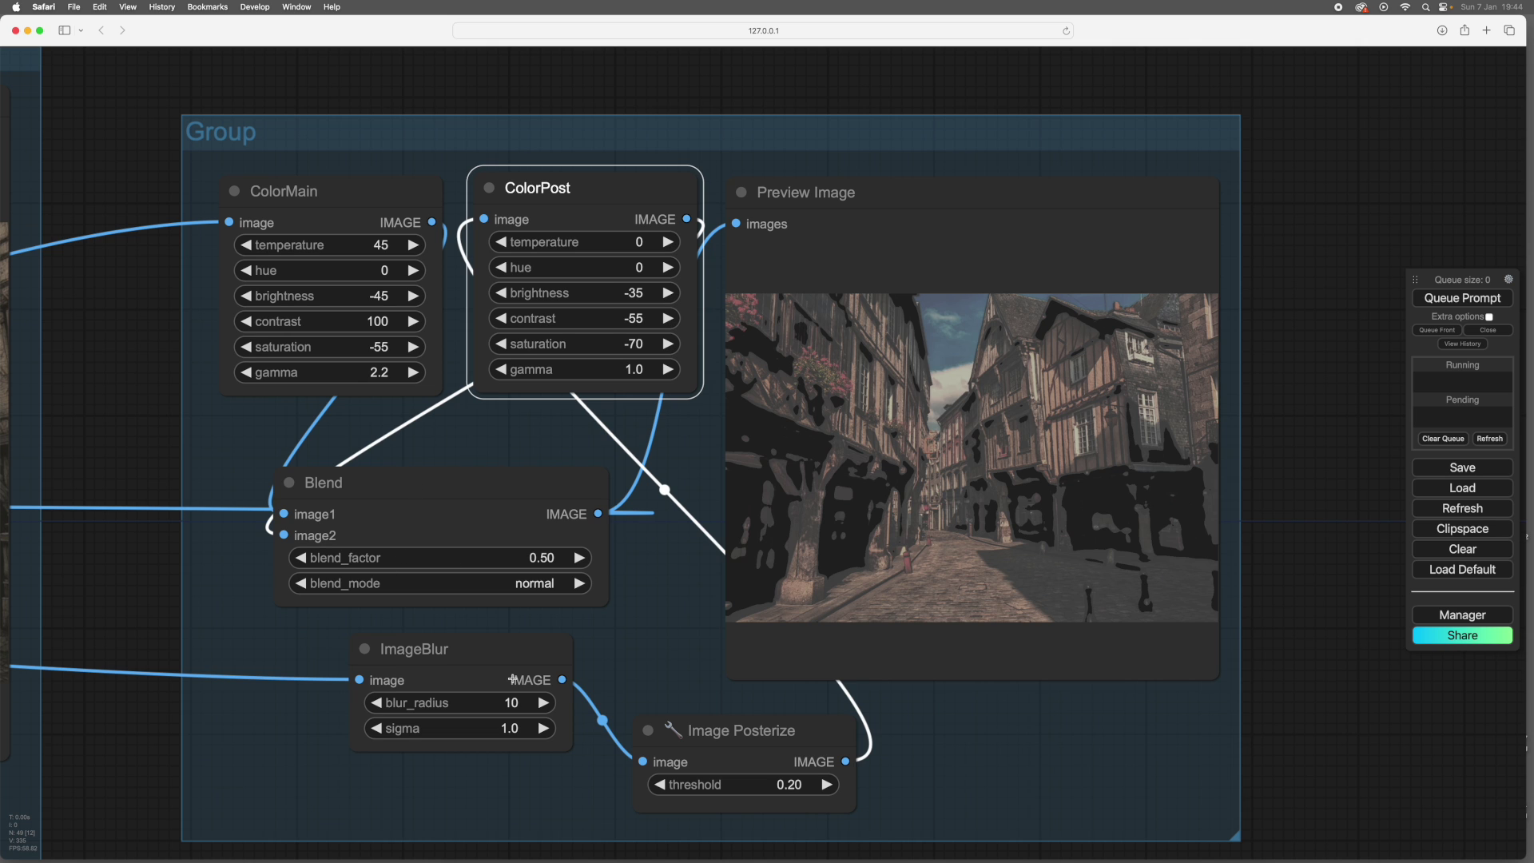
drag(484, 657, 470, 658)
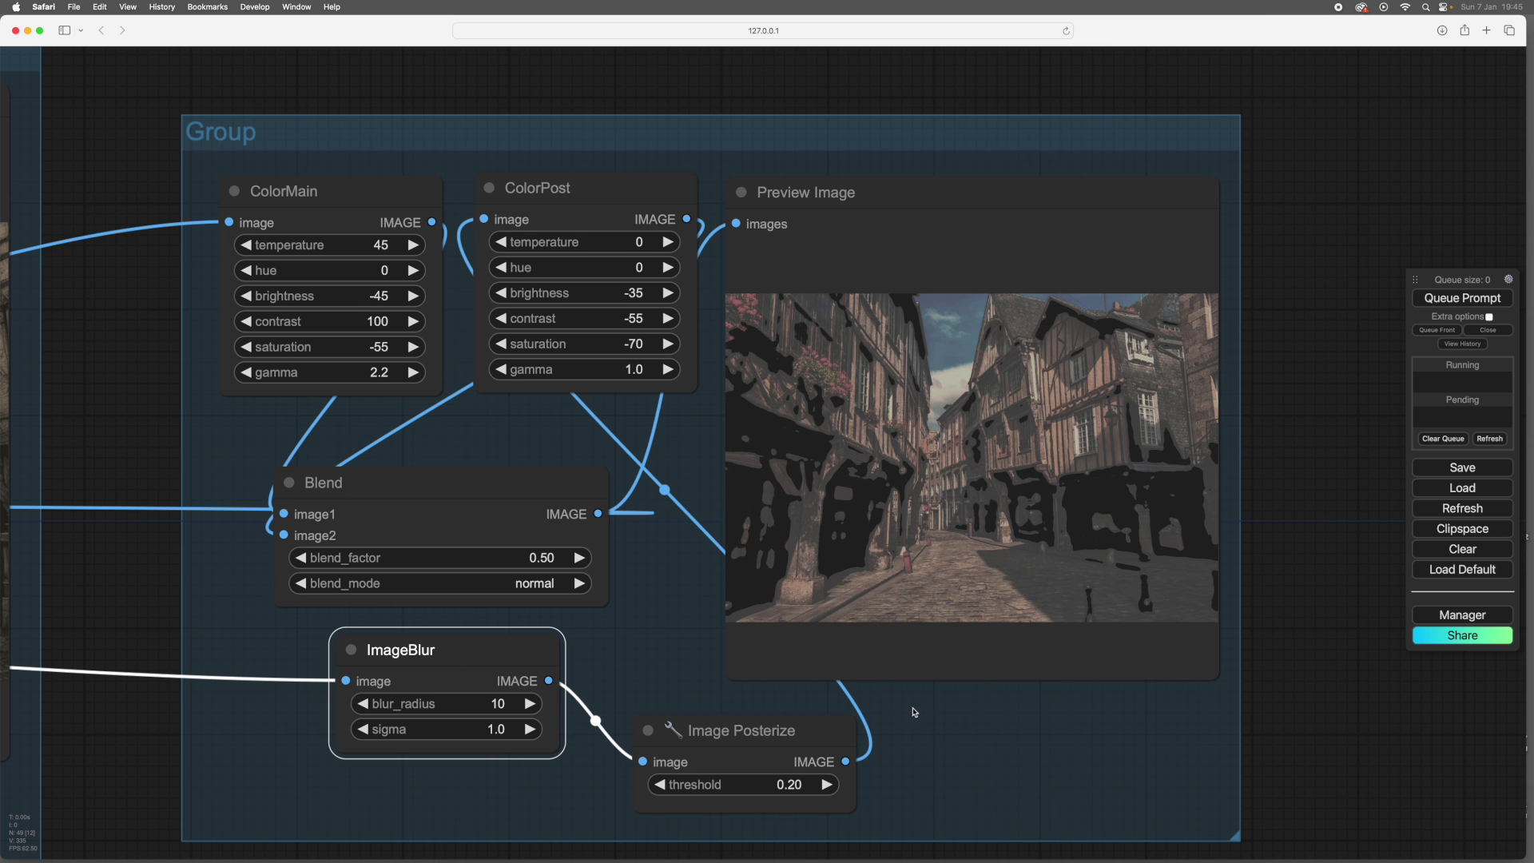
Step: Examine the blended preview image up close, along with its link from the Blend node and the surrounding color nodes
drag(982, 688, 719, 842)
scroll(878, 718, up, 6)
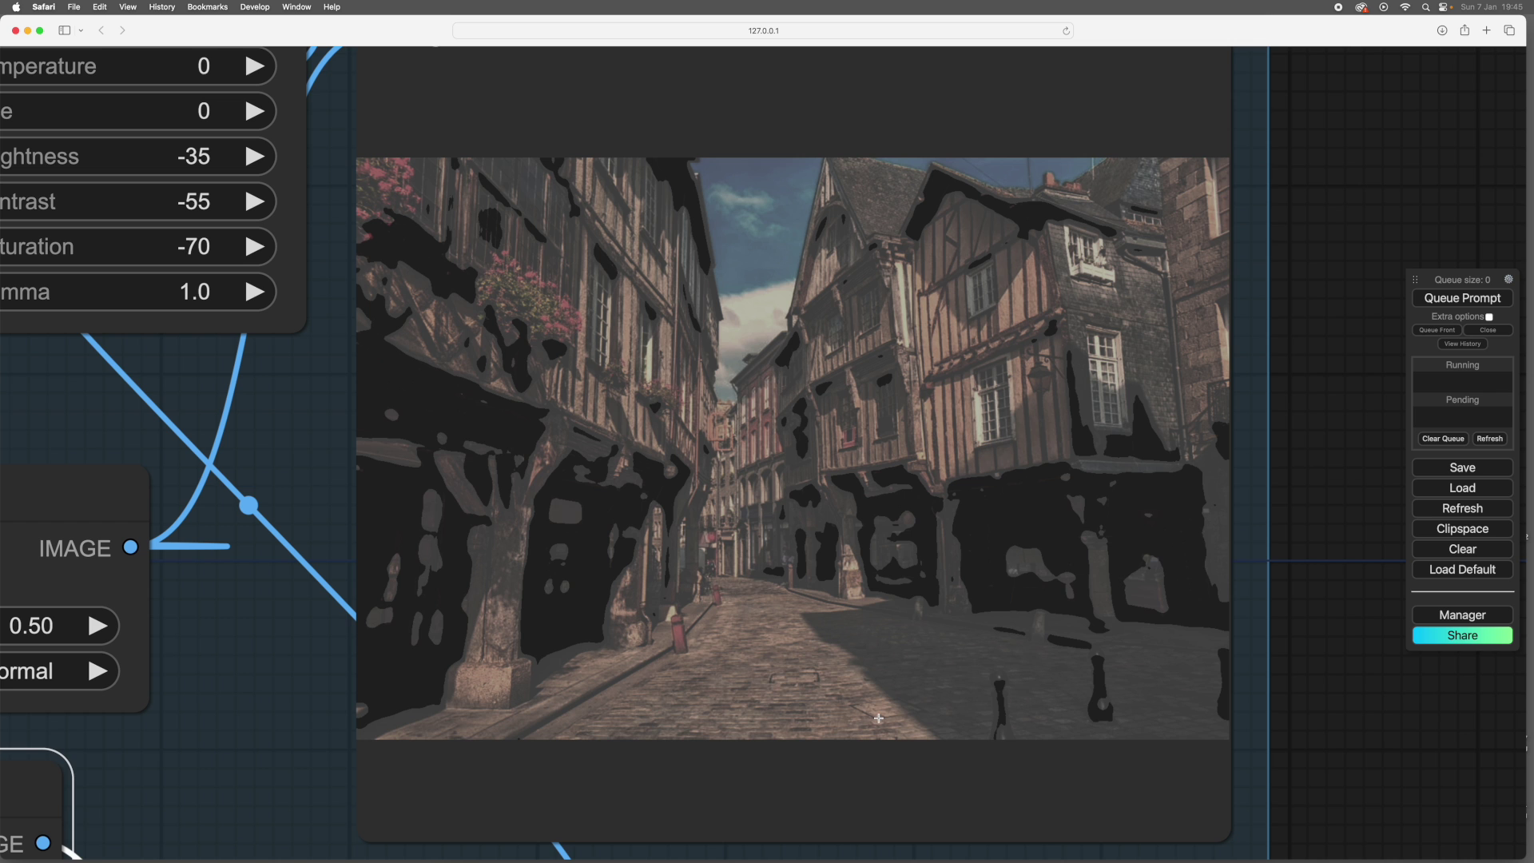
drag(816, 808, 840, 826)
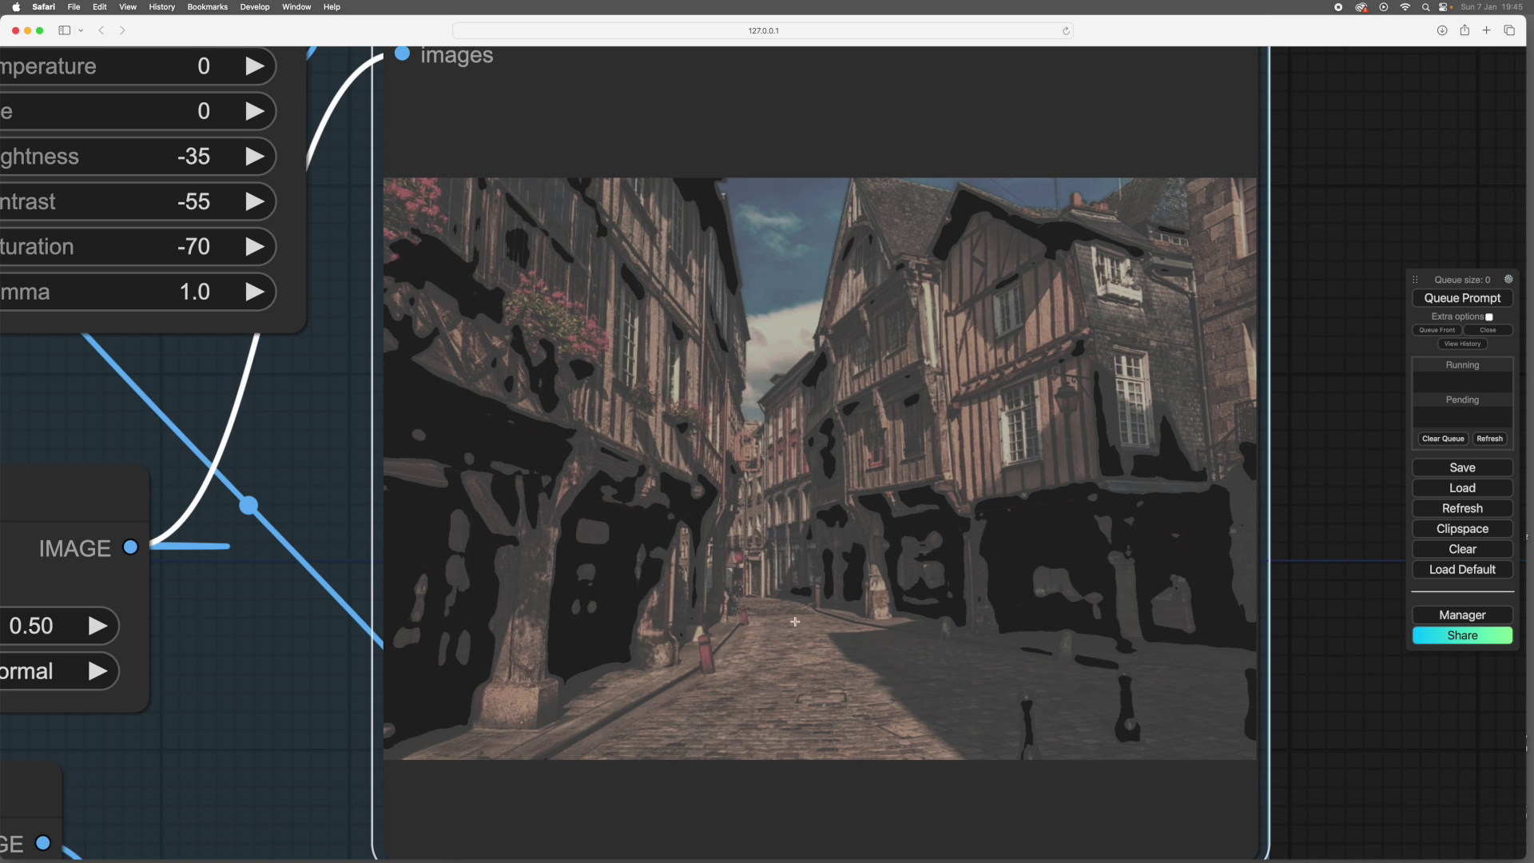
scroll(809, 614, down, 4)
scroll(660, 616, down, 3)
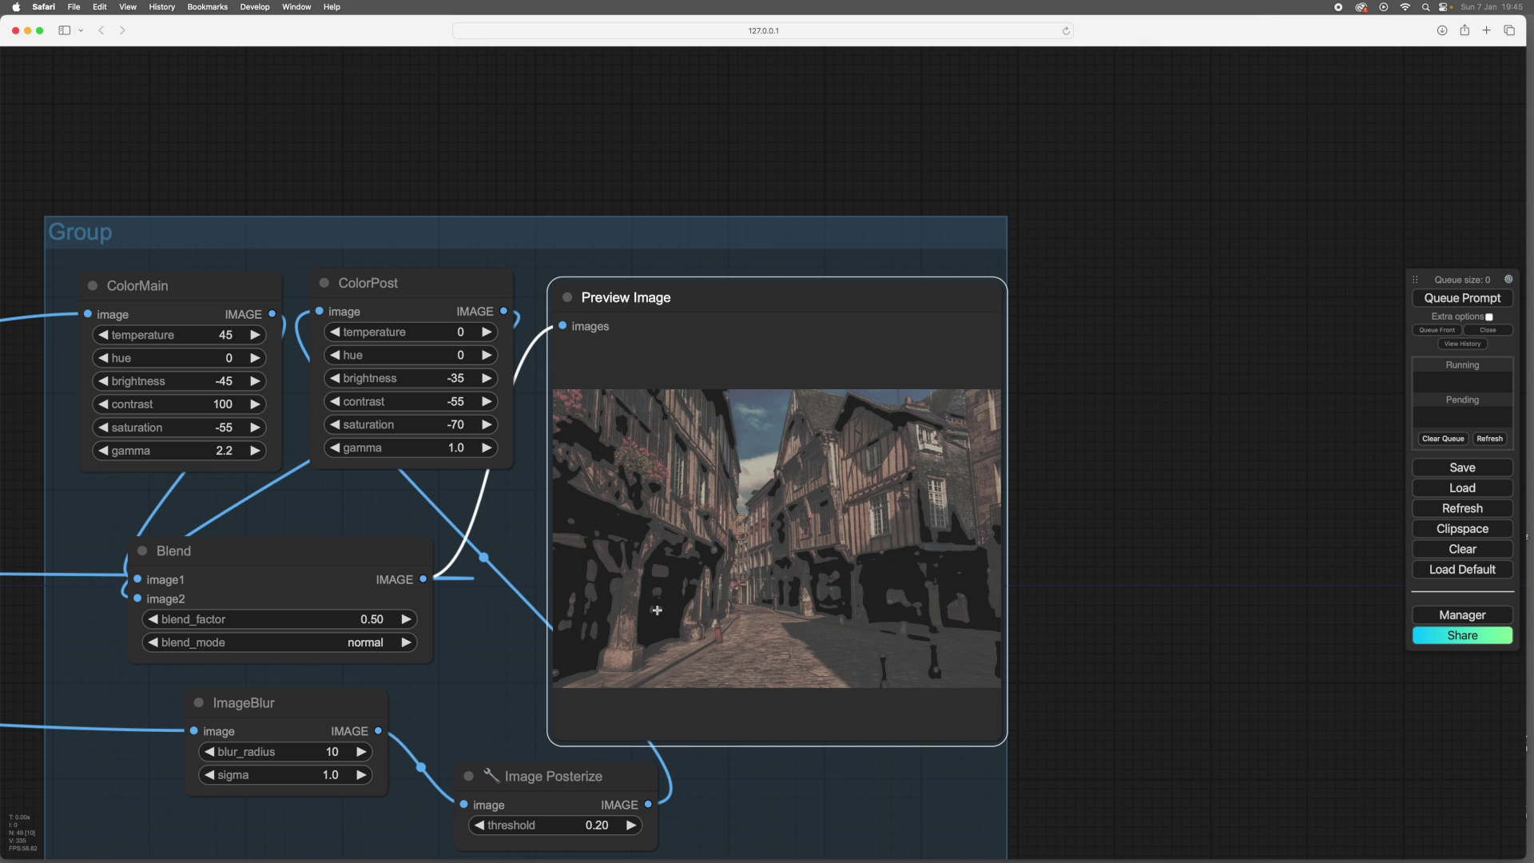
drag(494, 668, 597, 626)
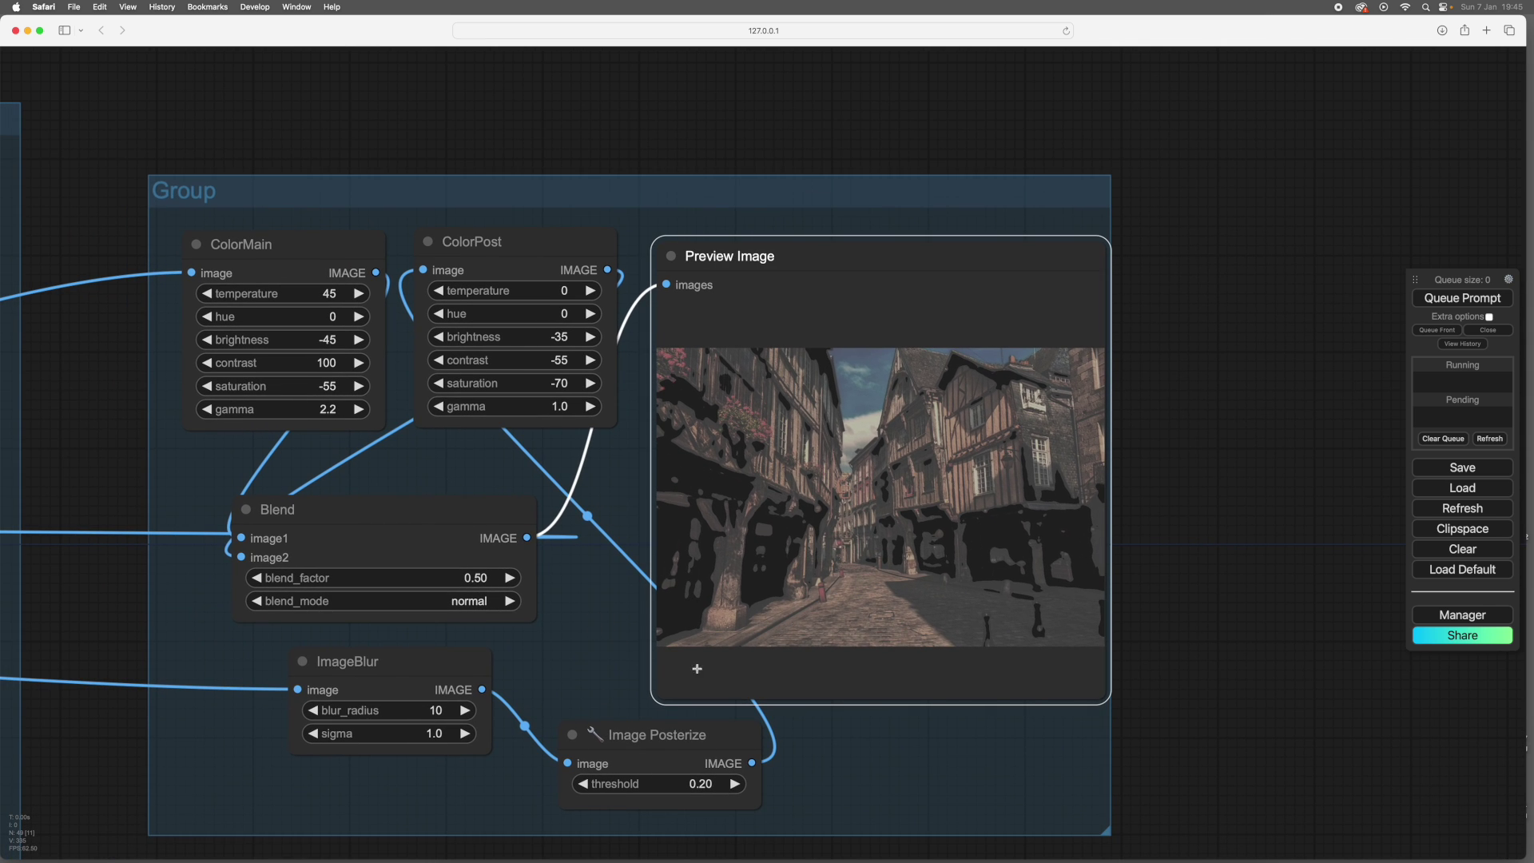
scroll(601, 704, left, 4)
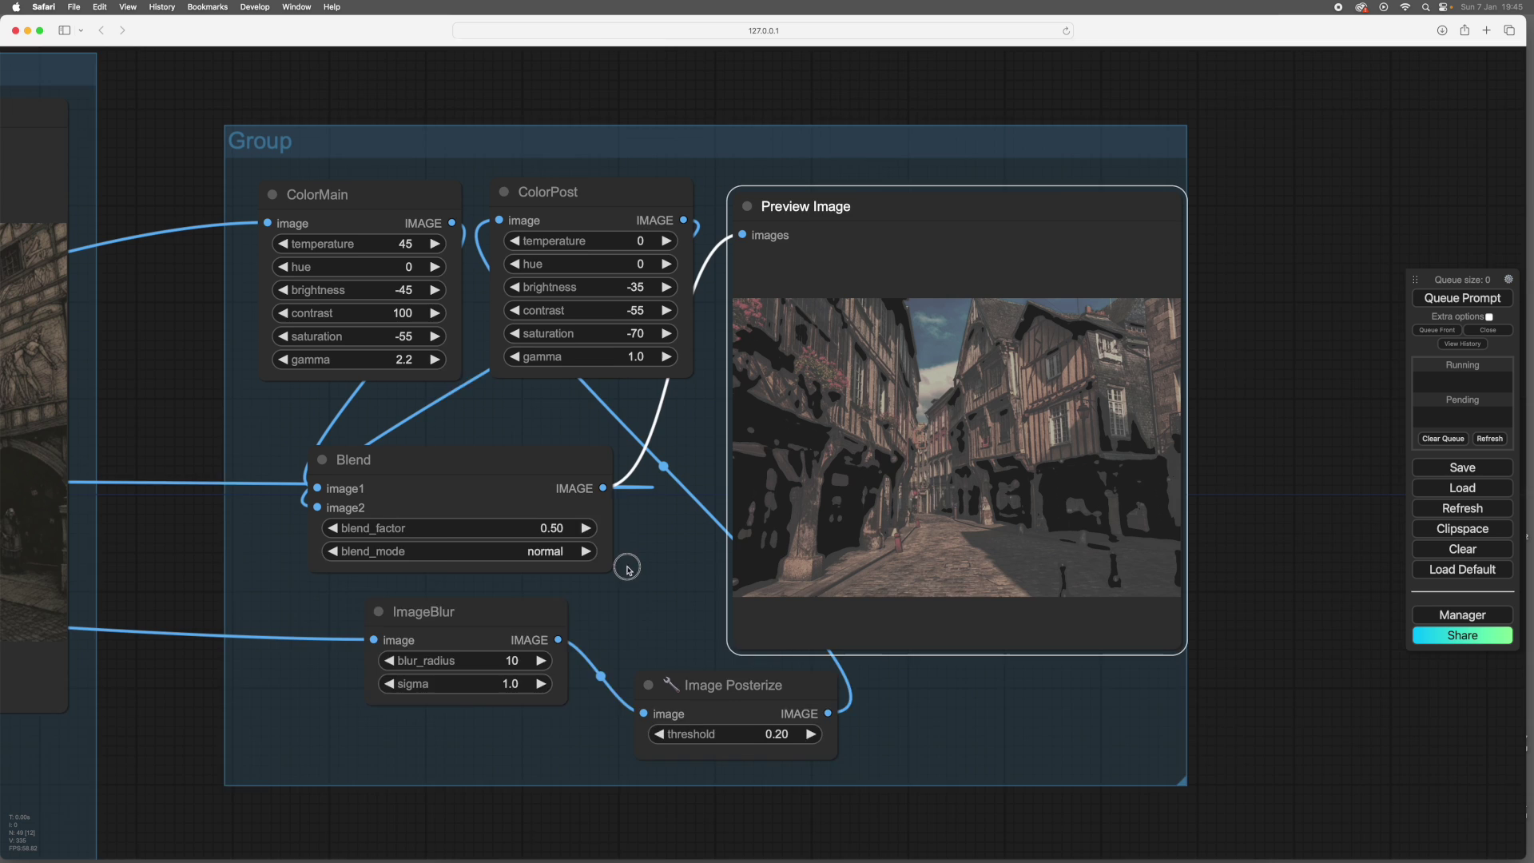
scroll(662, 586, down, 2)
scroll(661, 586, up, 2)
scroll(687, 583, left, 2)
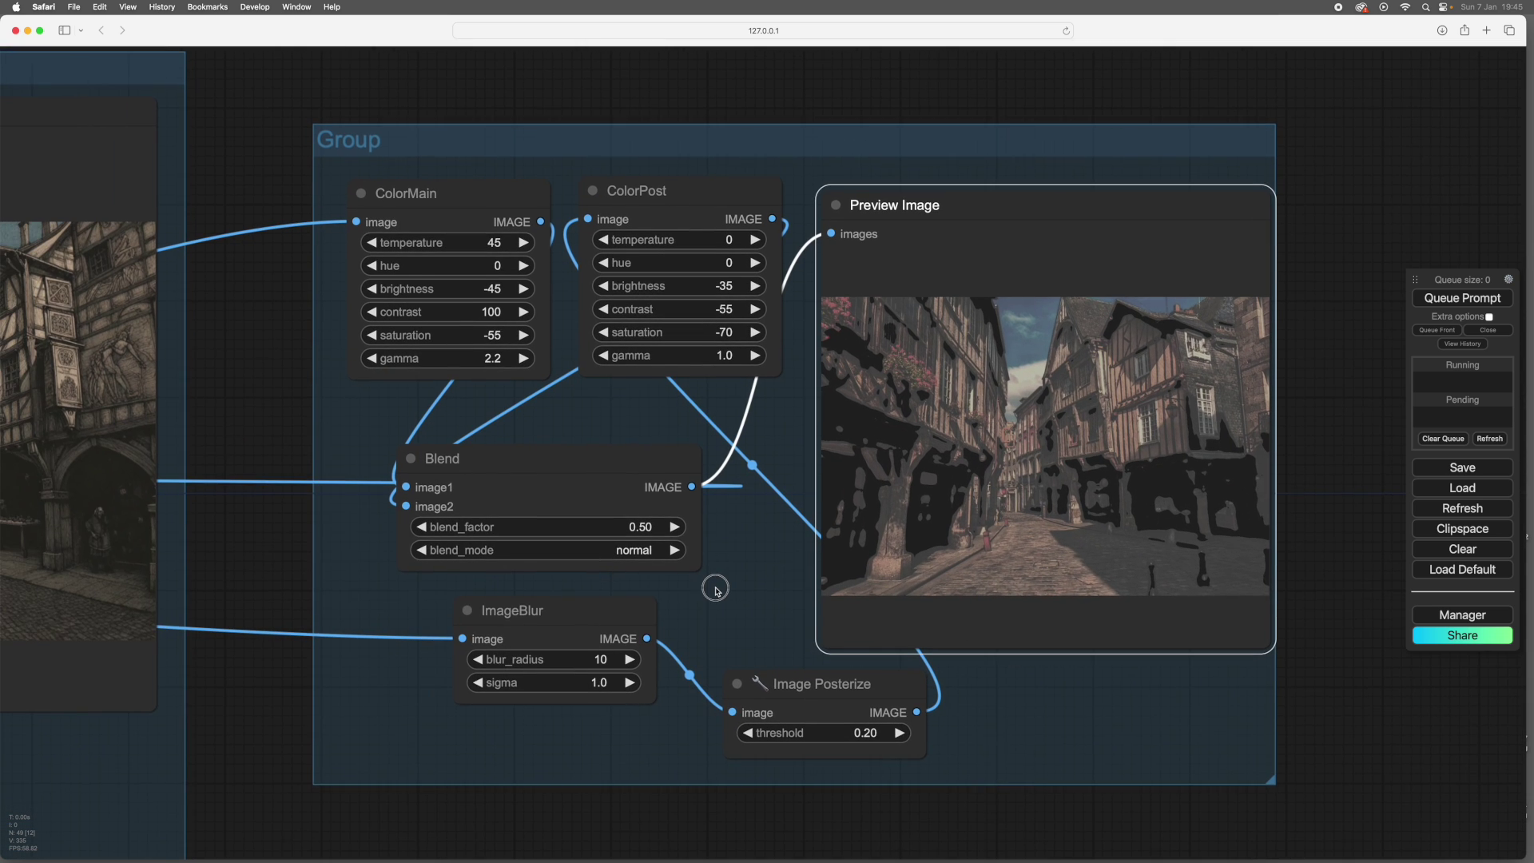
scroll(707, 581, down, 6)
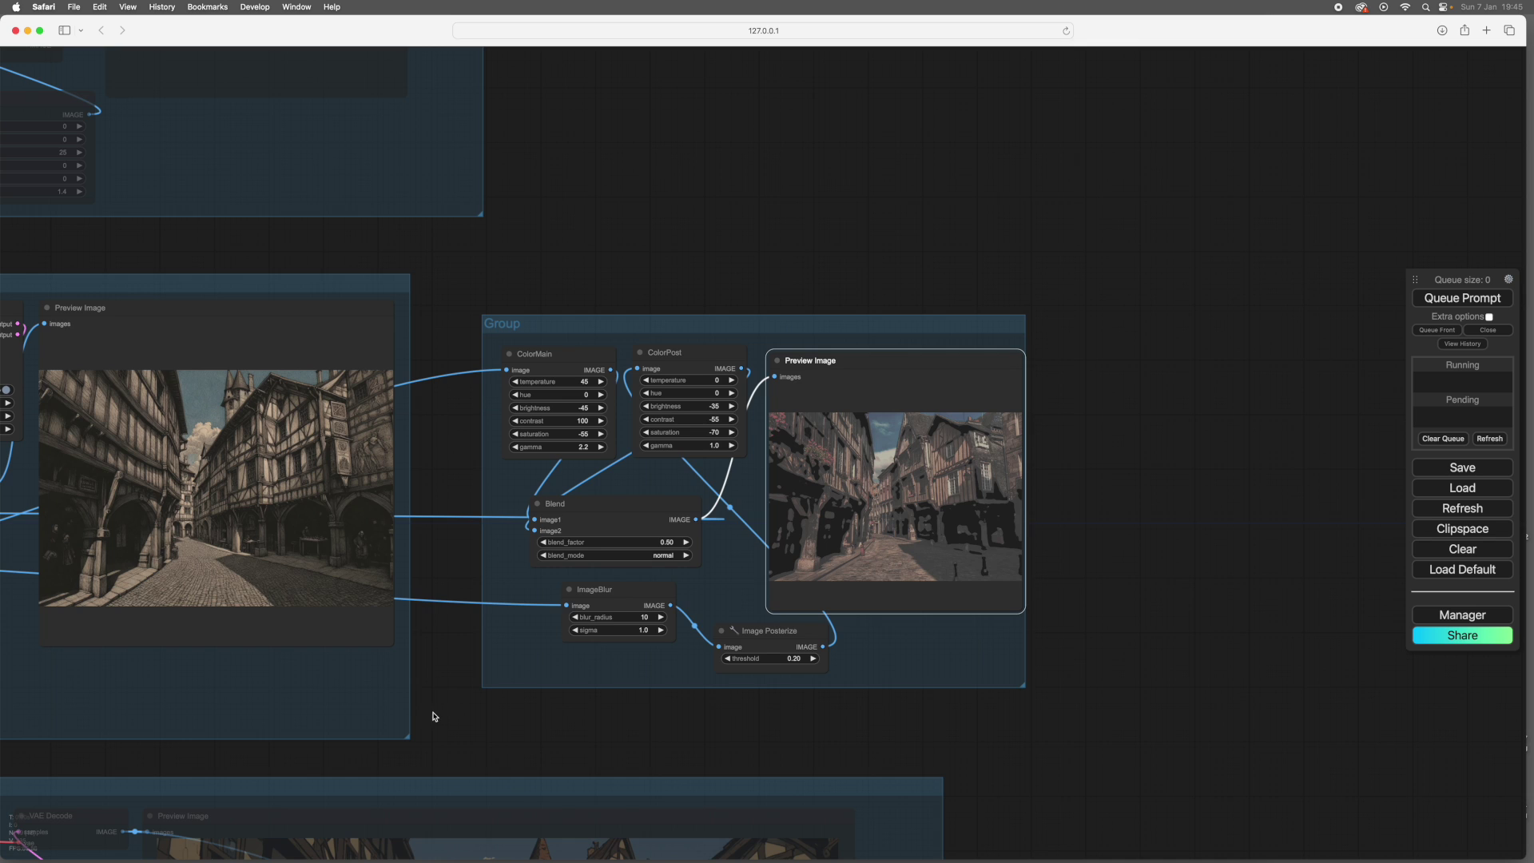
Step: Inspect the drawing group's preview image up close for detail and compare it with its source photo
drag(434, 713, 1199, 640)
scroll(1165, 602, up, 10)
drag(1302, 543, 1325, 858)
scroll(1329, 661, up, 1)
scroll(1330, 662, down, 1)
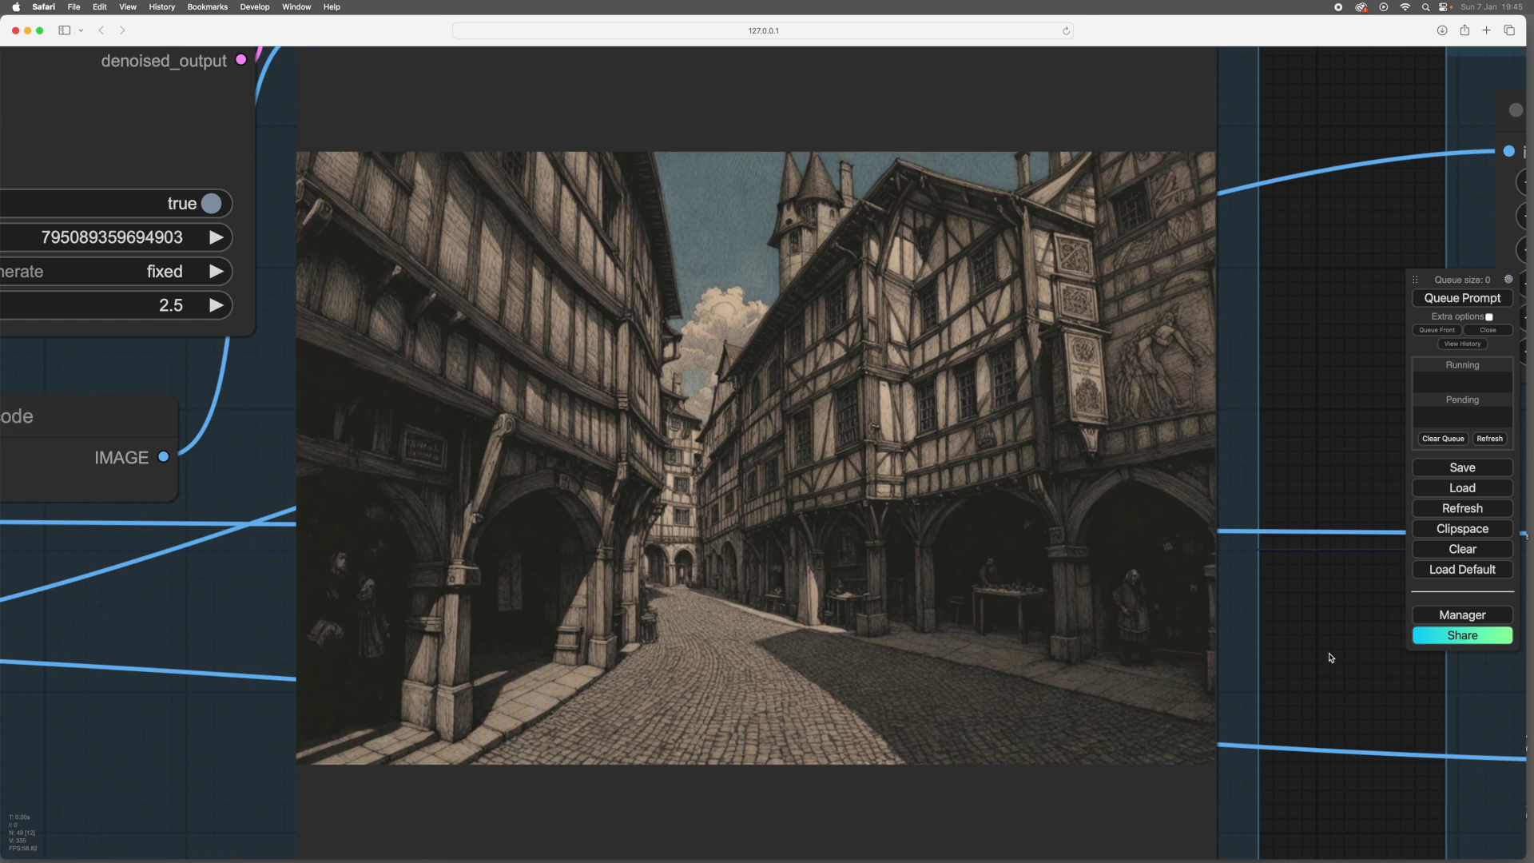
scroll(1310, 649, right, 2)
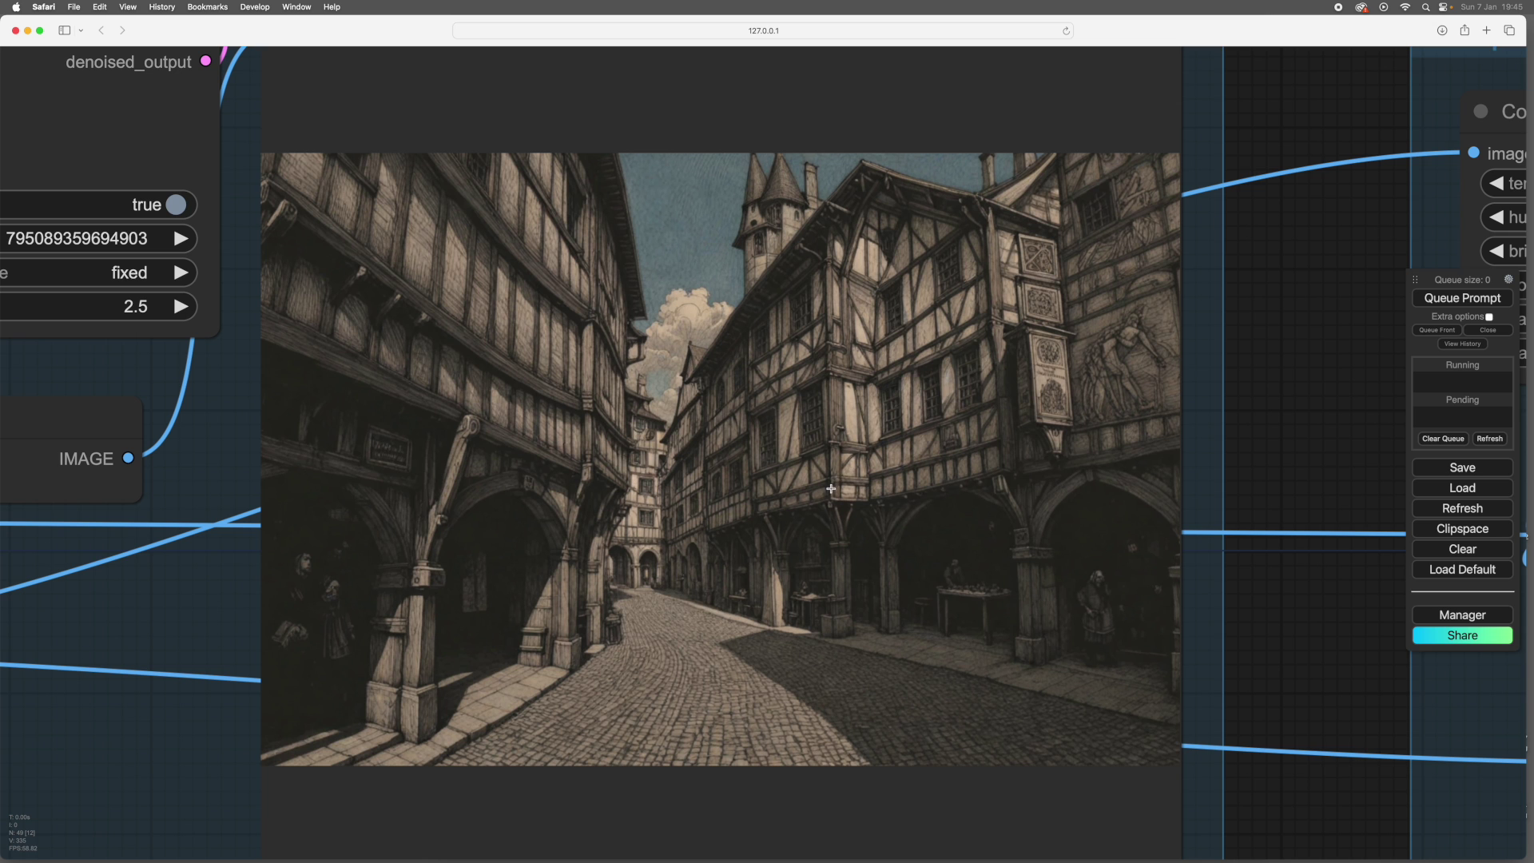
scroll(857, 495, down, 3)
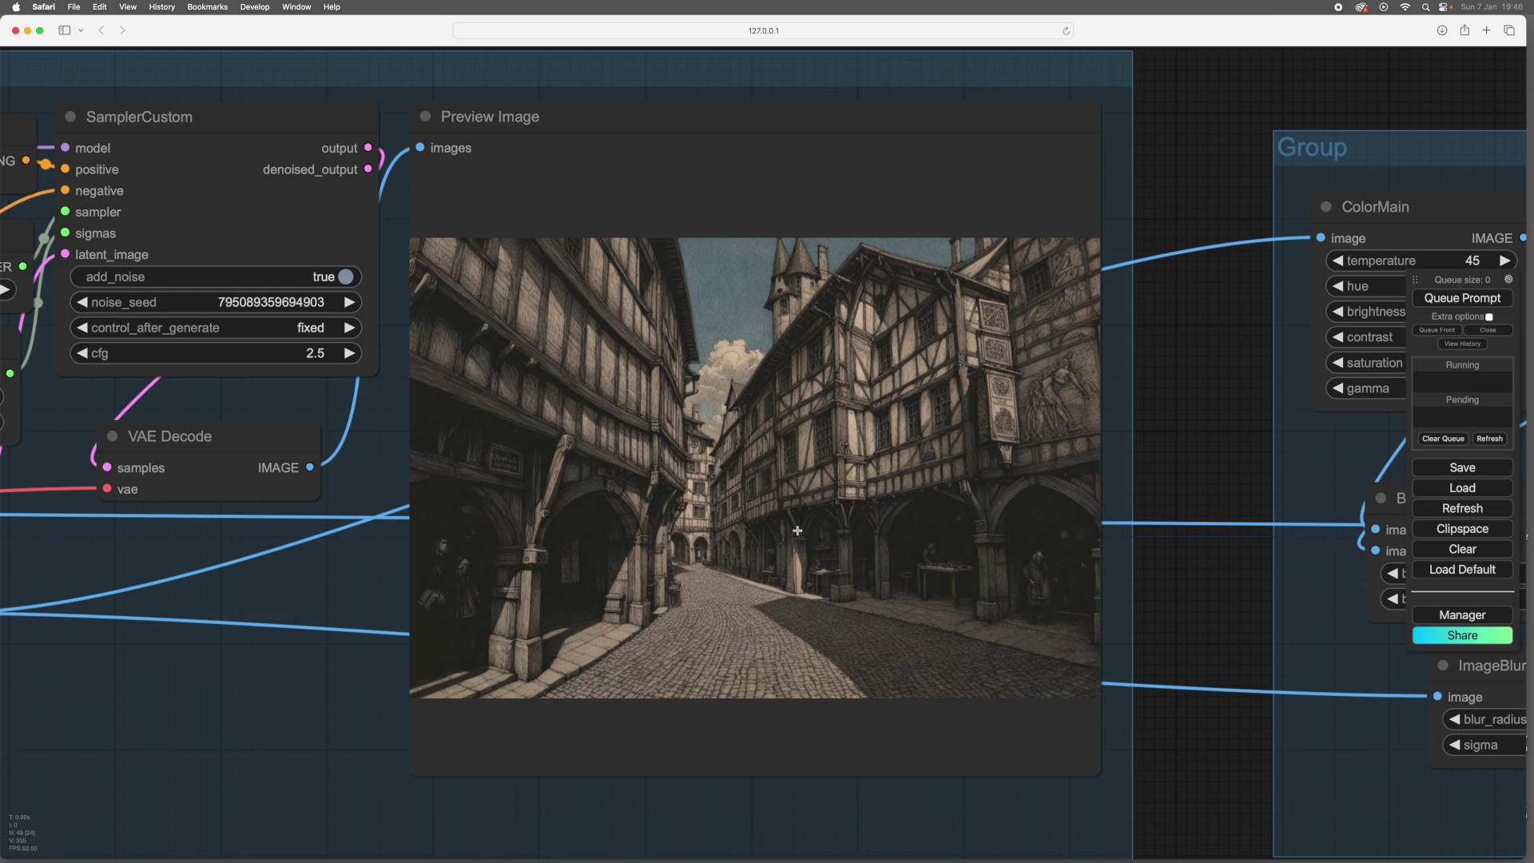
scroll(1173, 596, down, 2)
scroll(1171, 592, down, 1)
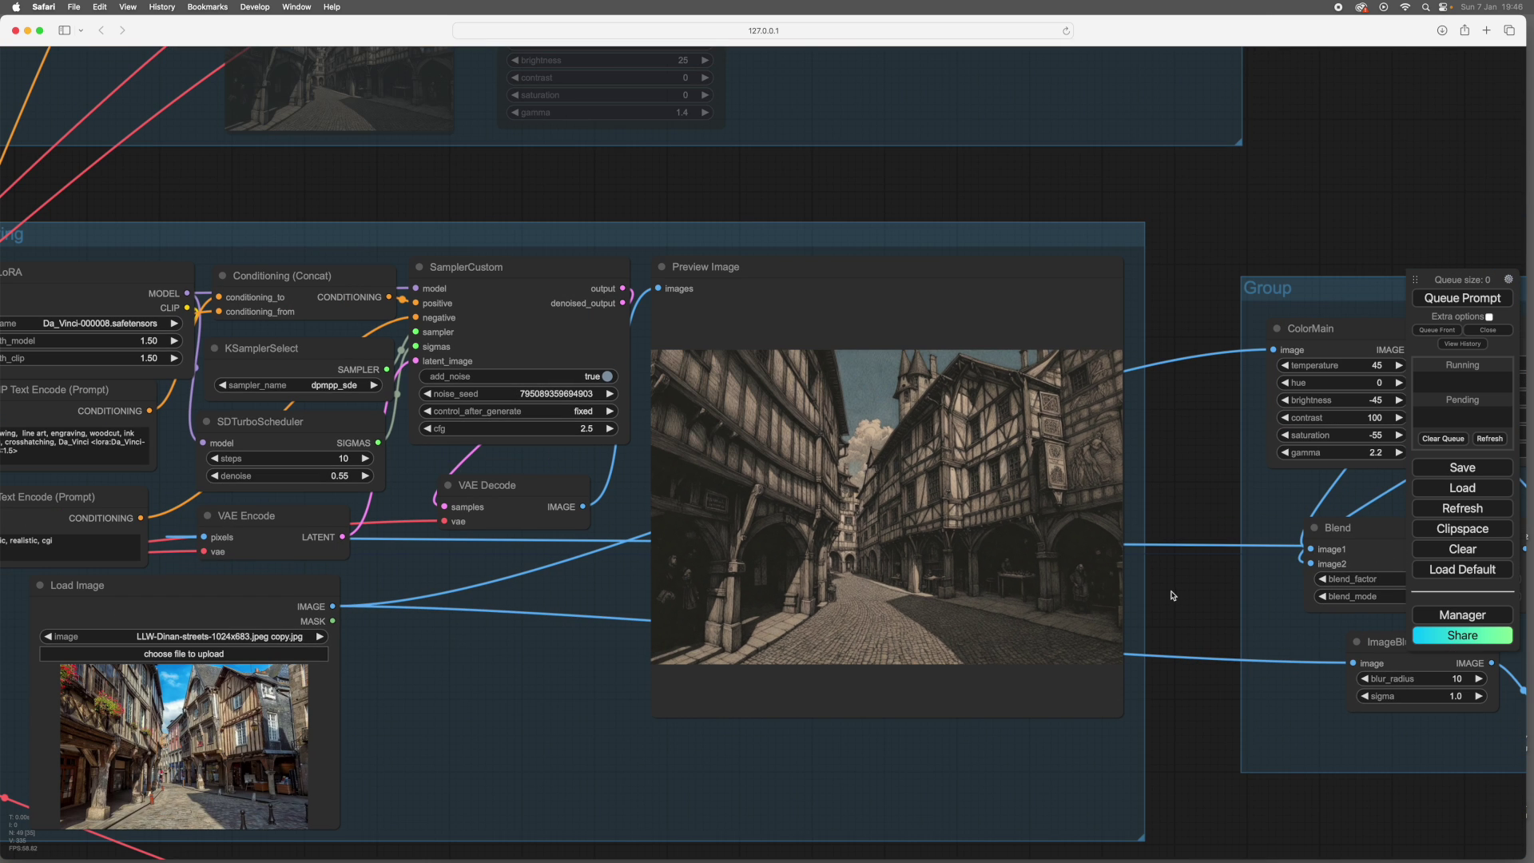
Step: Examine the drawing loaded as the input image of the ToComicFromDraw group
mouse_move(1186, 595)
mouse_down()
mouse_move(1202, 457)
mouse_move(825, 438)
mouse_up()
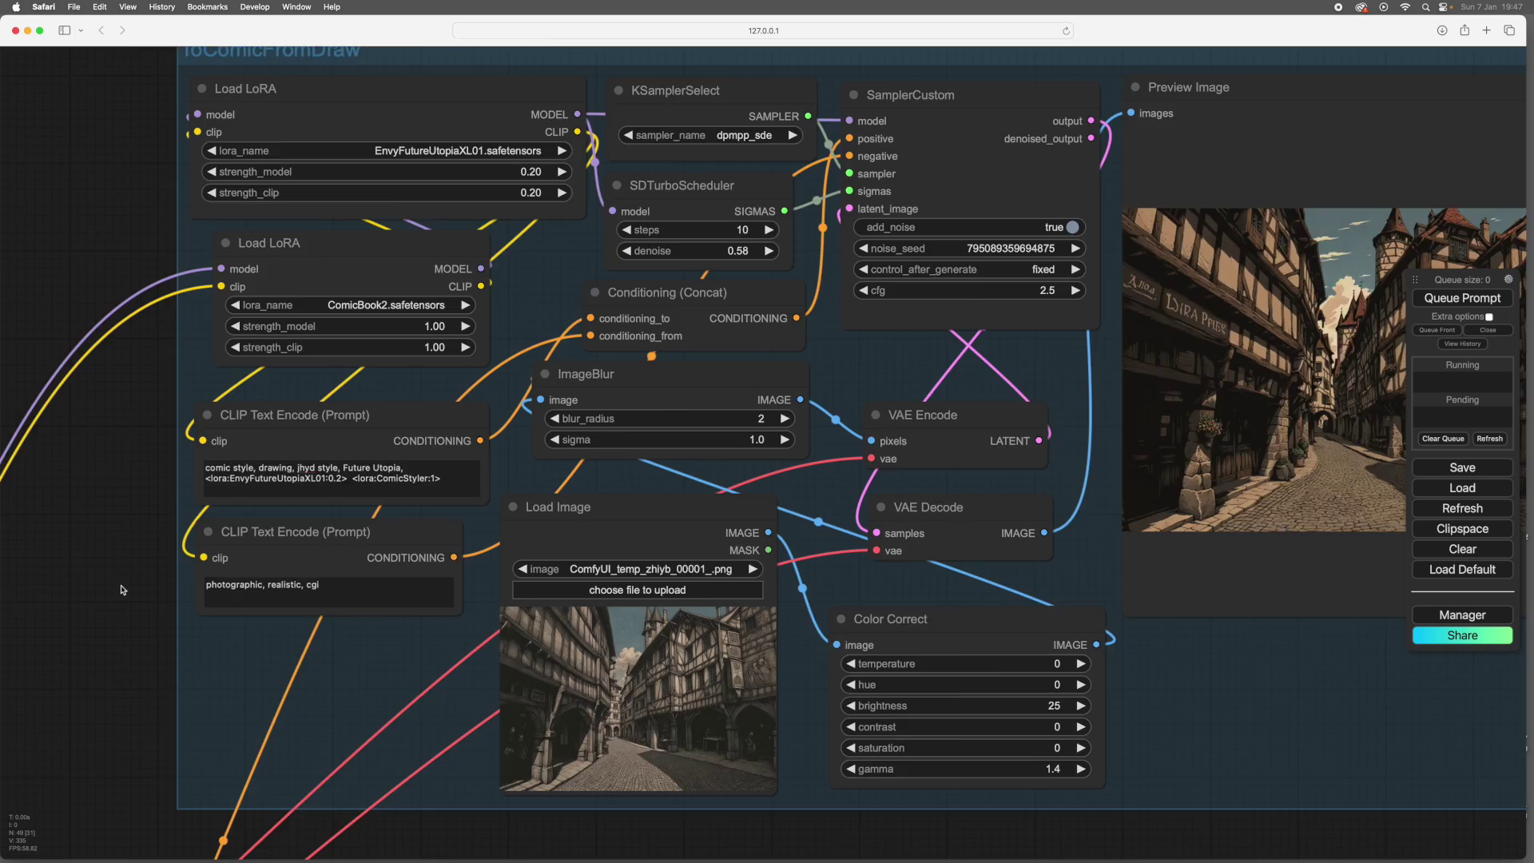
scroll(512, 791, up, 10)
drag(726, 818, 729, 821)
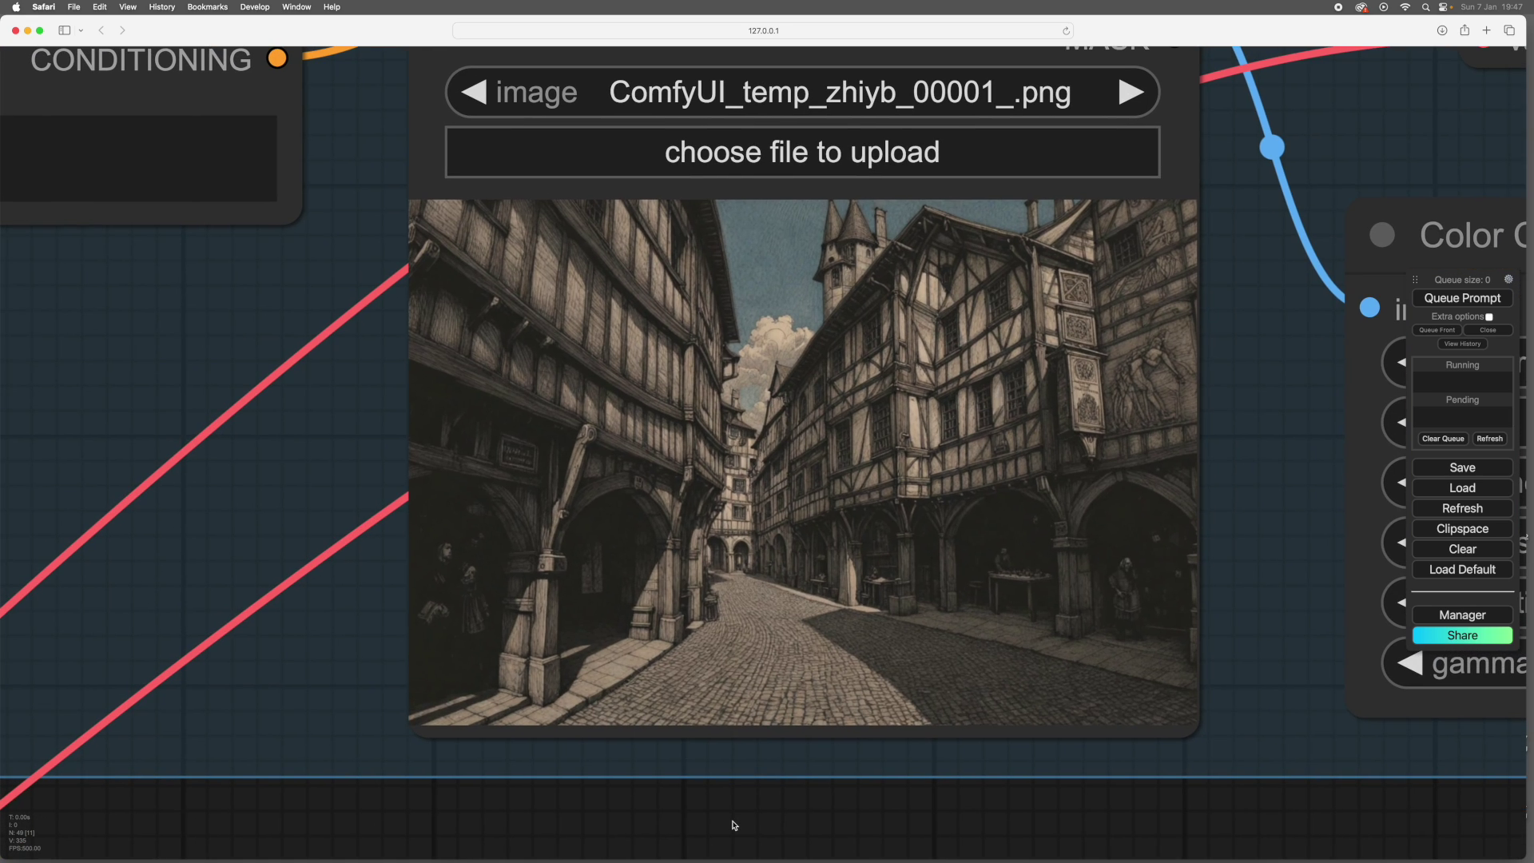
scroll(734, 824, down, 10)
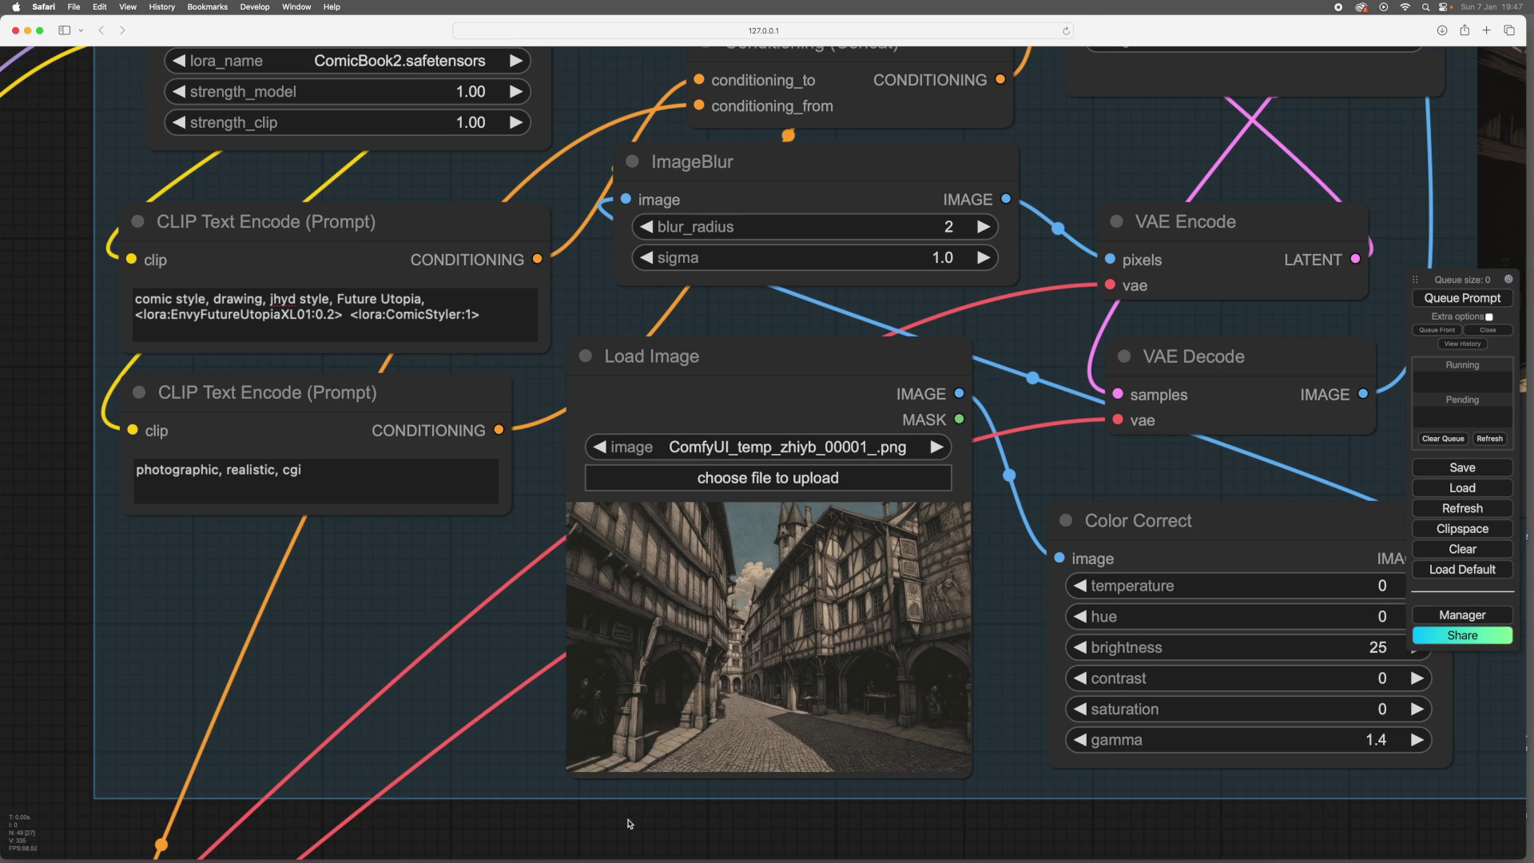
scroll(625, 824, up, 3)
scroll(623, 826, down, 2)
scroll(607, 847, down, 1)
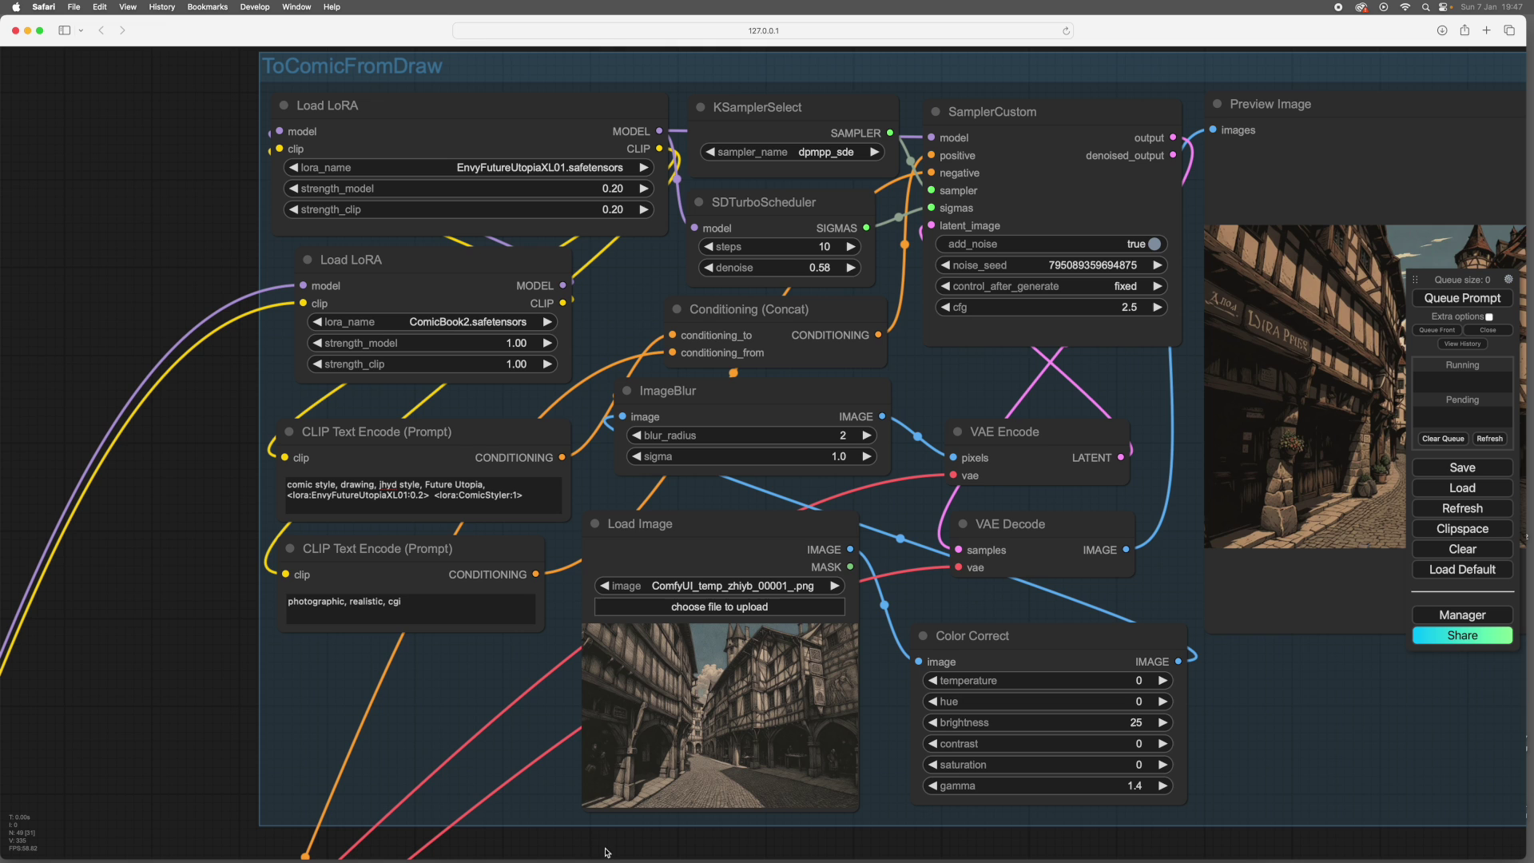
Step: Review the ToComicFromDraw group's two Load LoRA nodes and its CLIP text prompts
drag(156, 634, 123, 642)
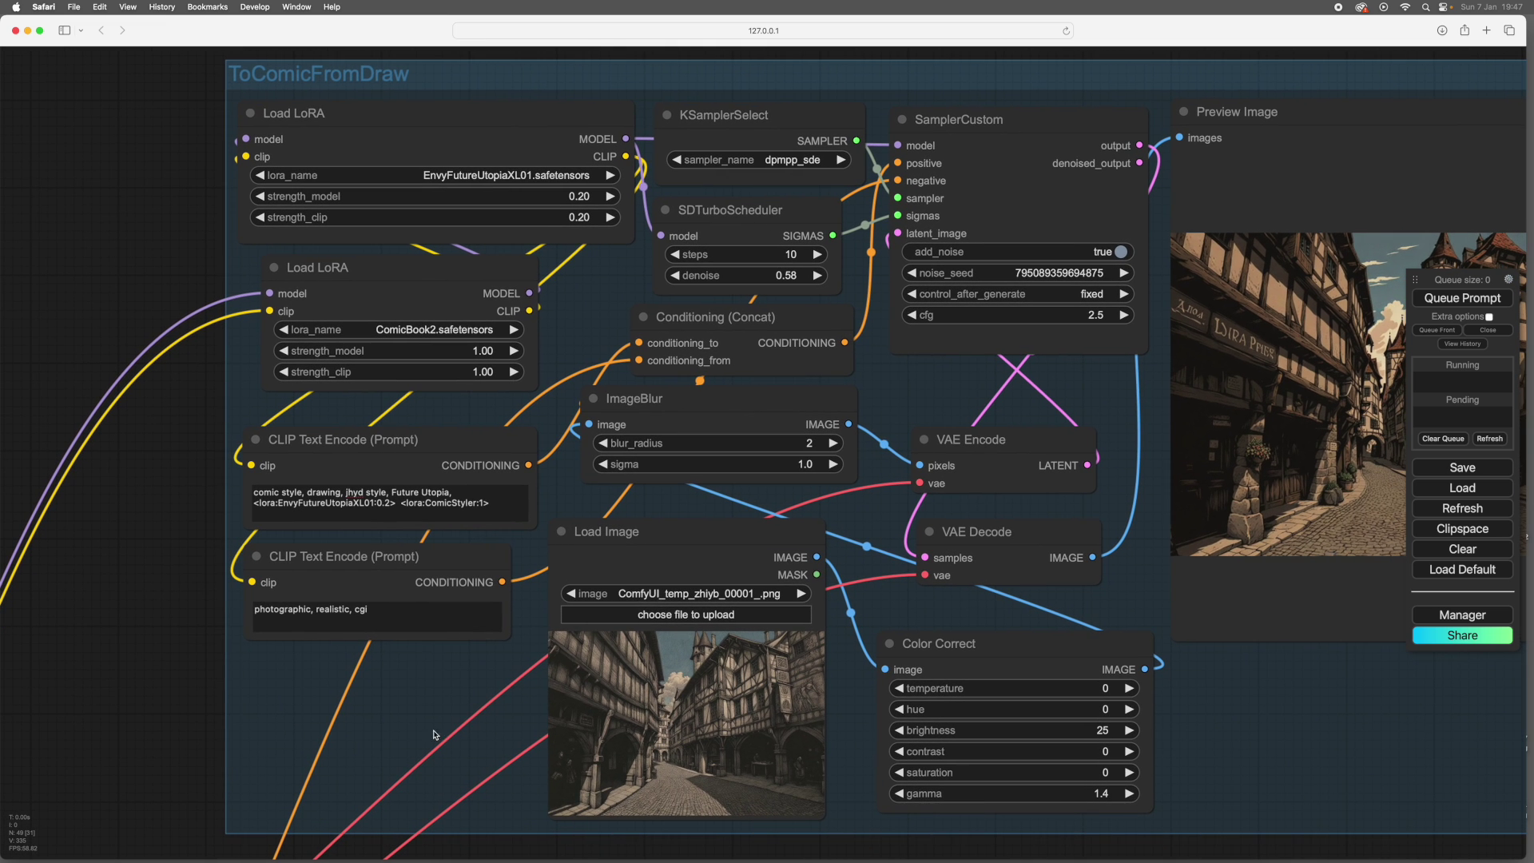
drag(165, 585, 166, 585)
drag(179, 449, 182, 453)
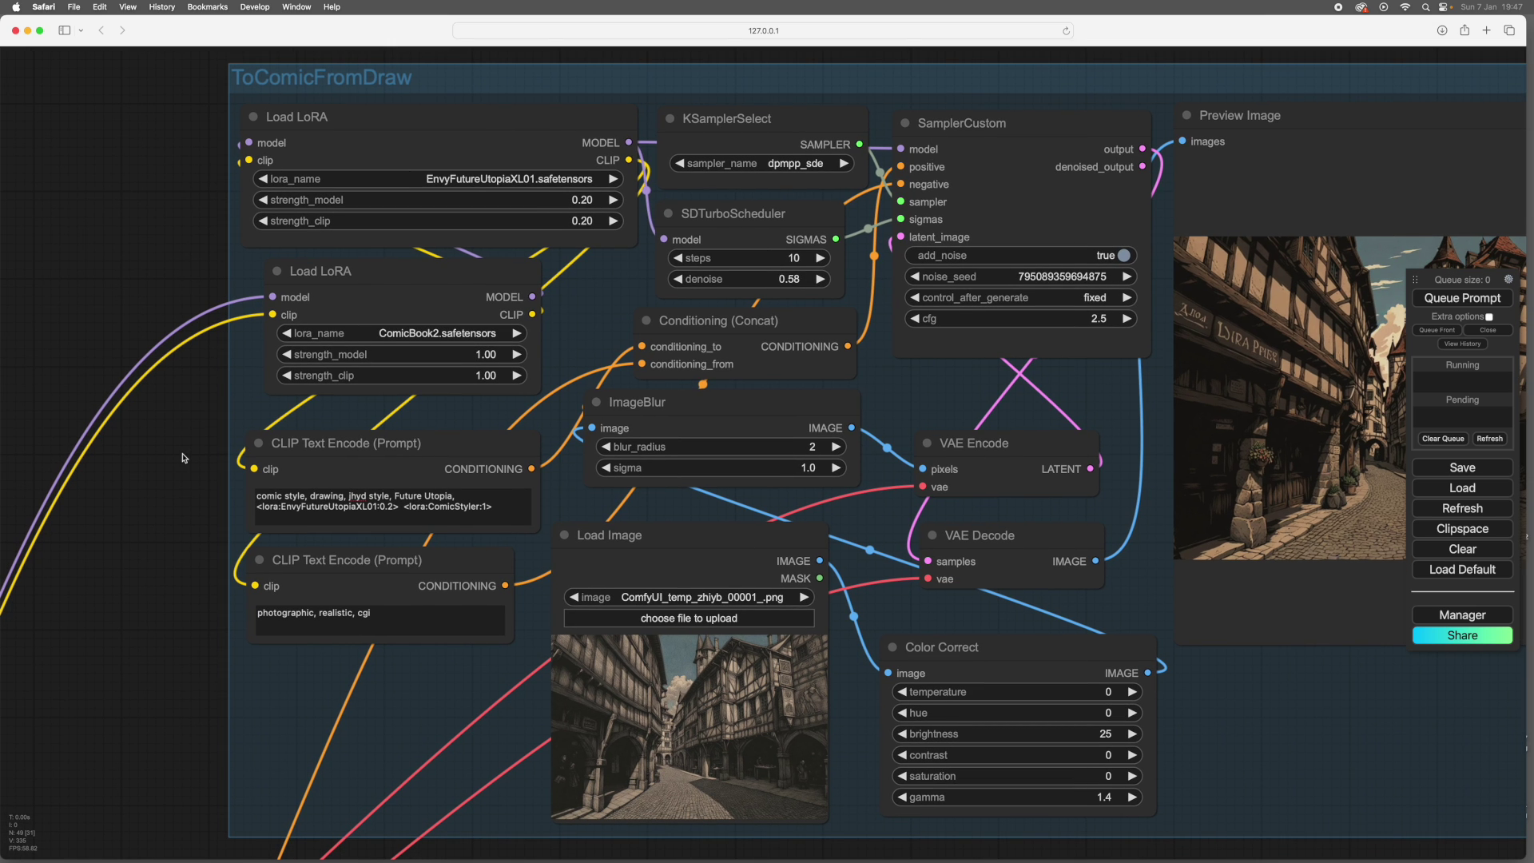
drag(188, 493, 190, 496)
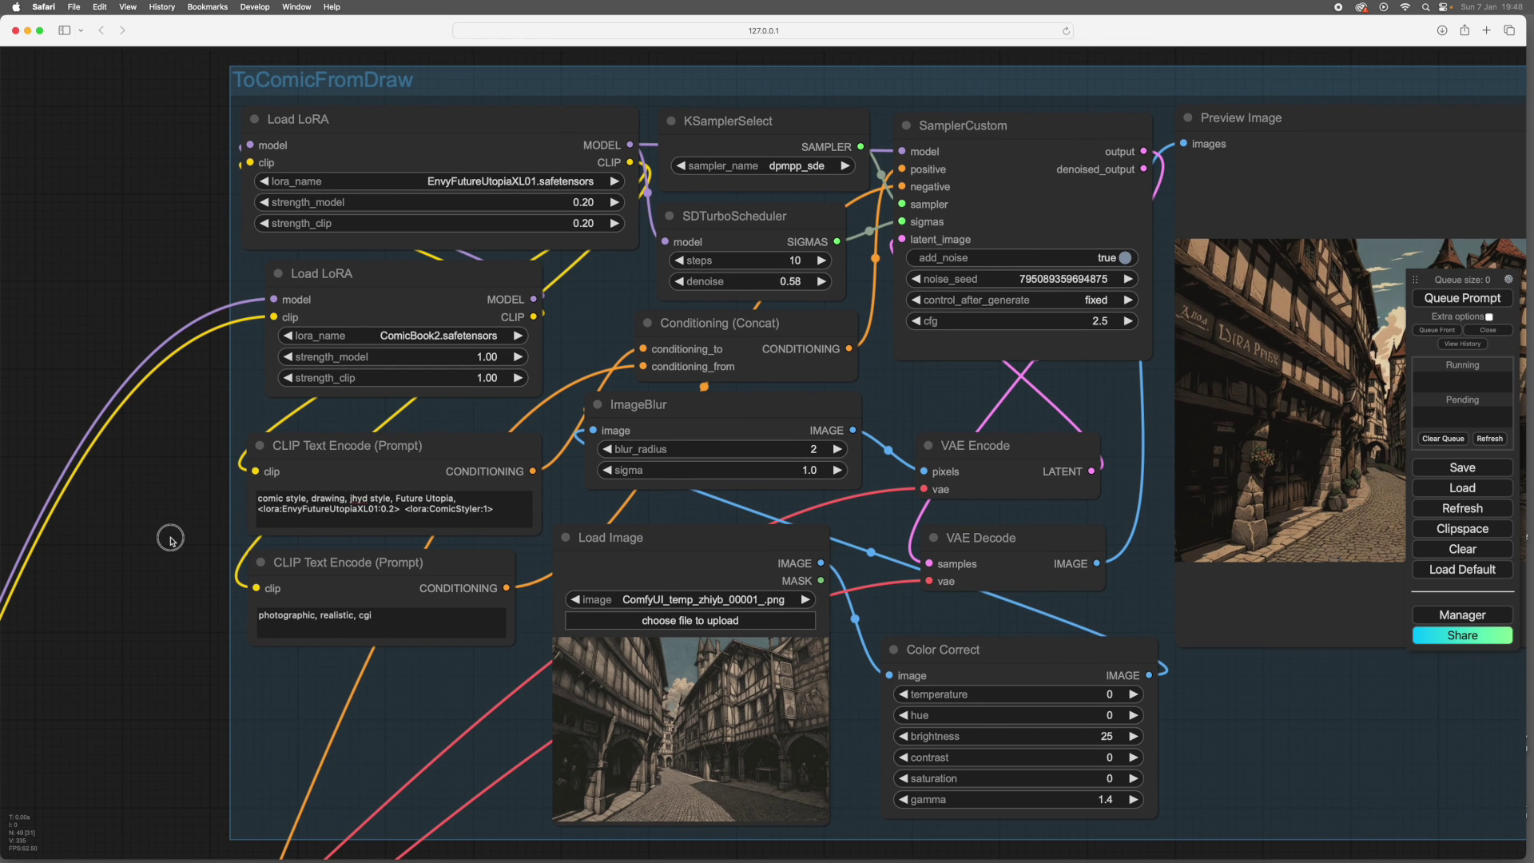
scroll(165, 536, right, 2)
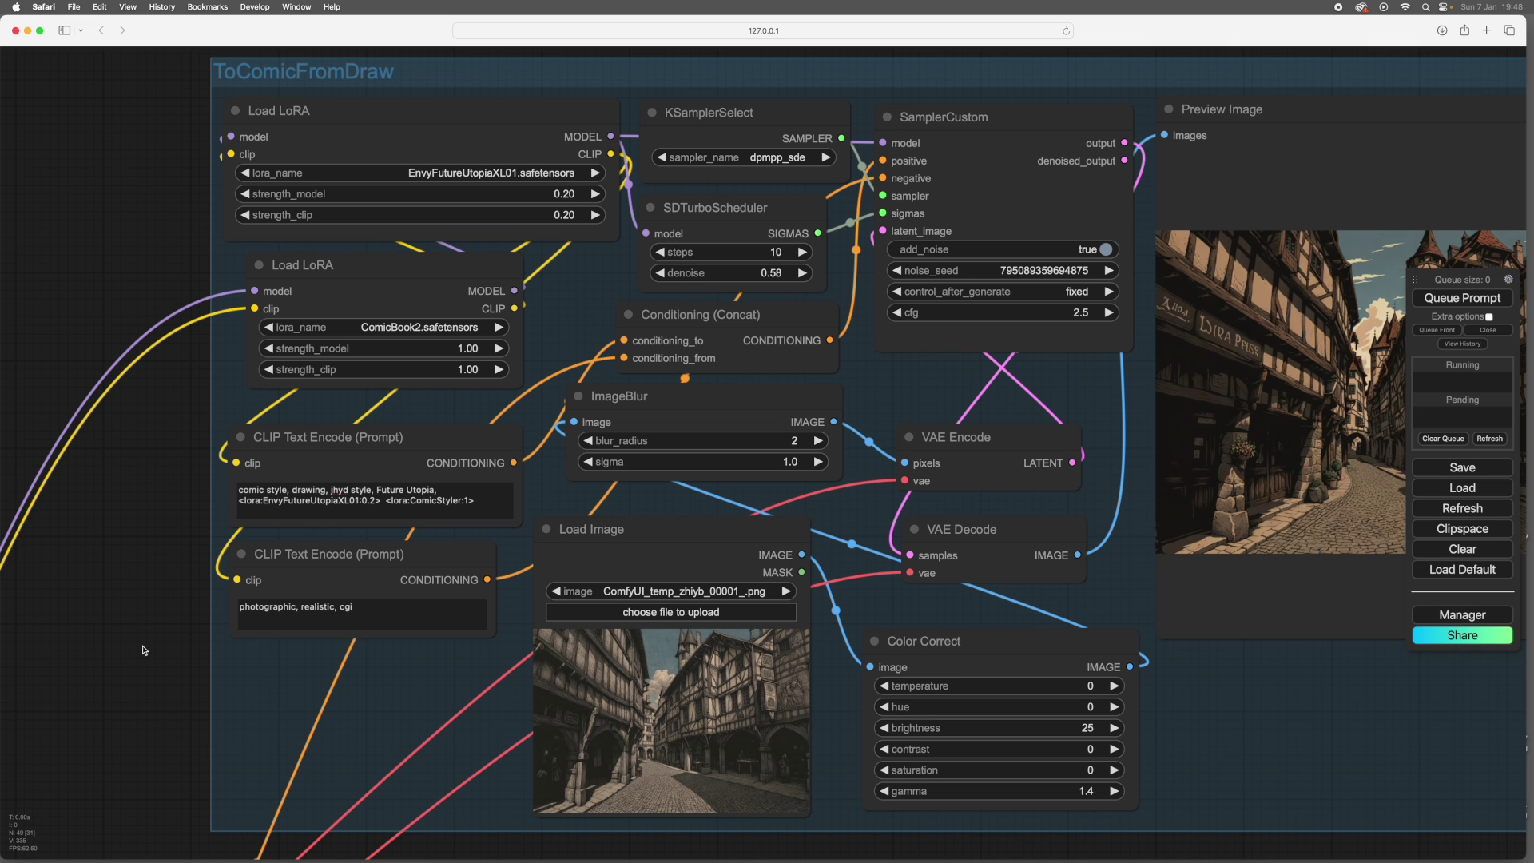
drag(168, 442, 163, 465)
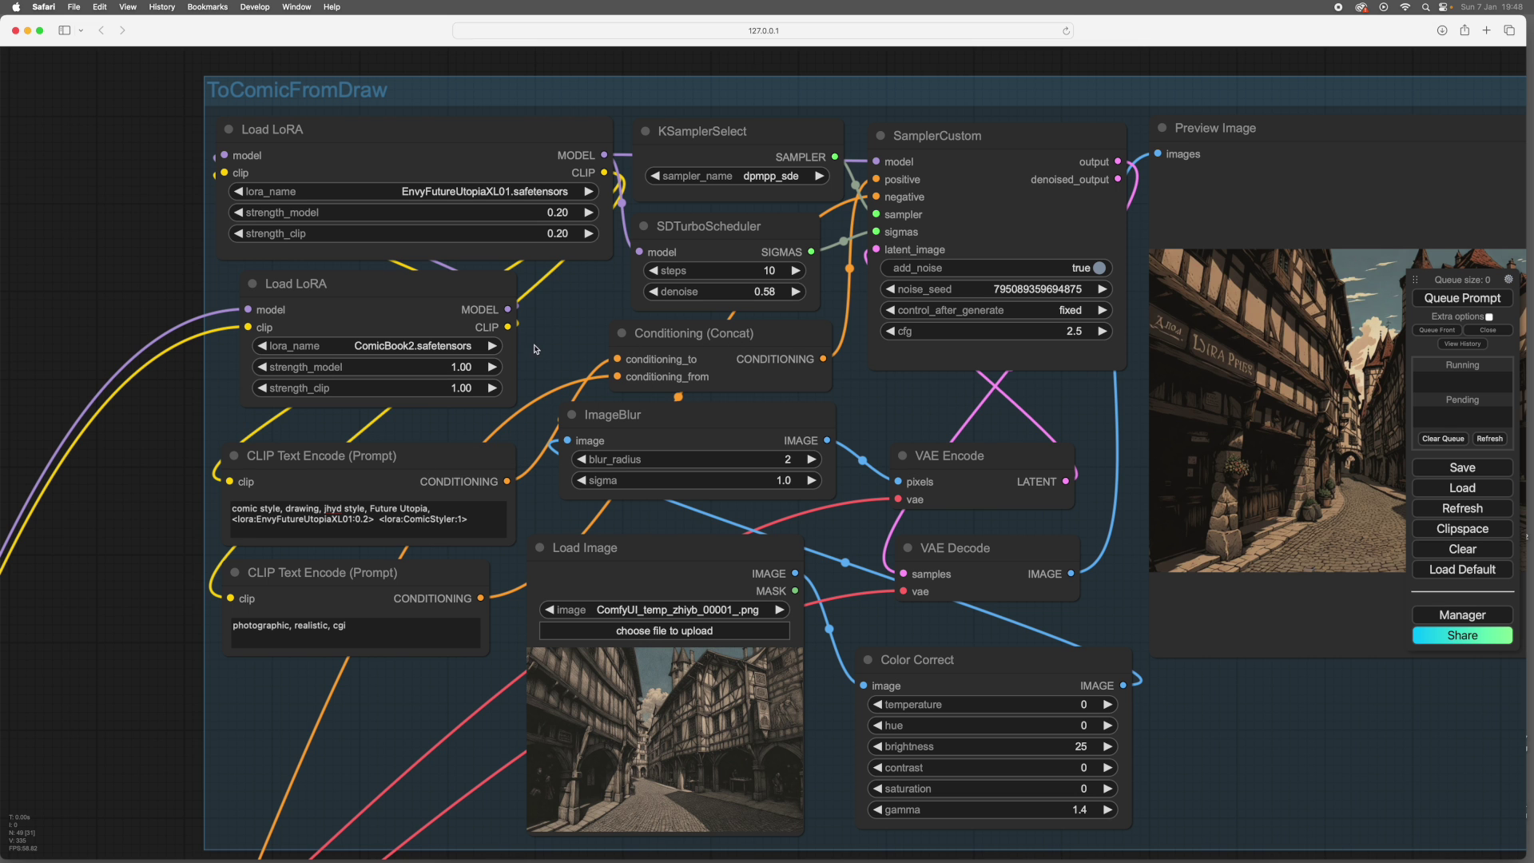
Step: Review the ToComicFromDraw group's sampler, scheduler and Conditioning (Concat) settings together with its comic-style preview image
scroll(543, 351, up, 3)
scroll(531, 407, right, 1)
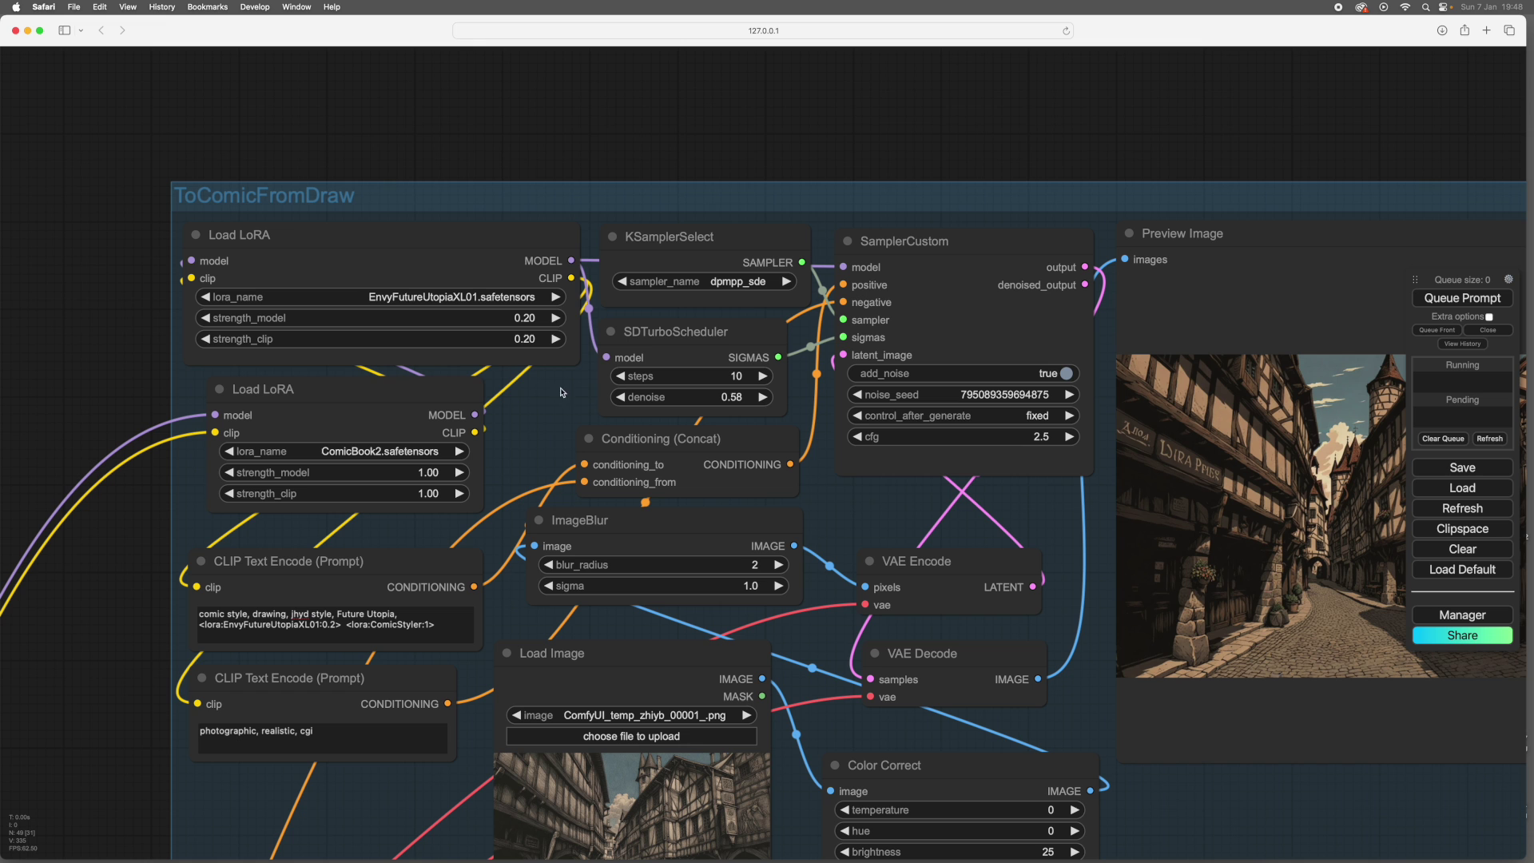
scroll(551, 408, down, 1)
scroll(552, 407, right, 1)
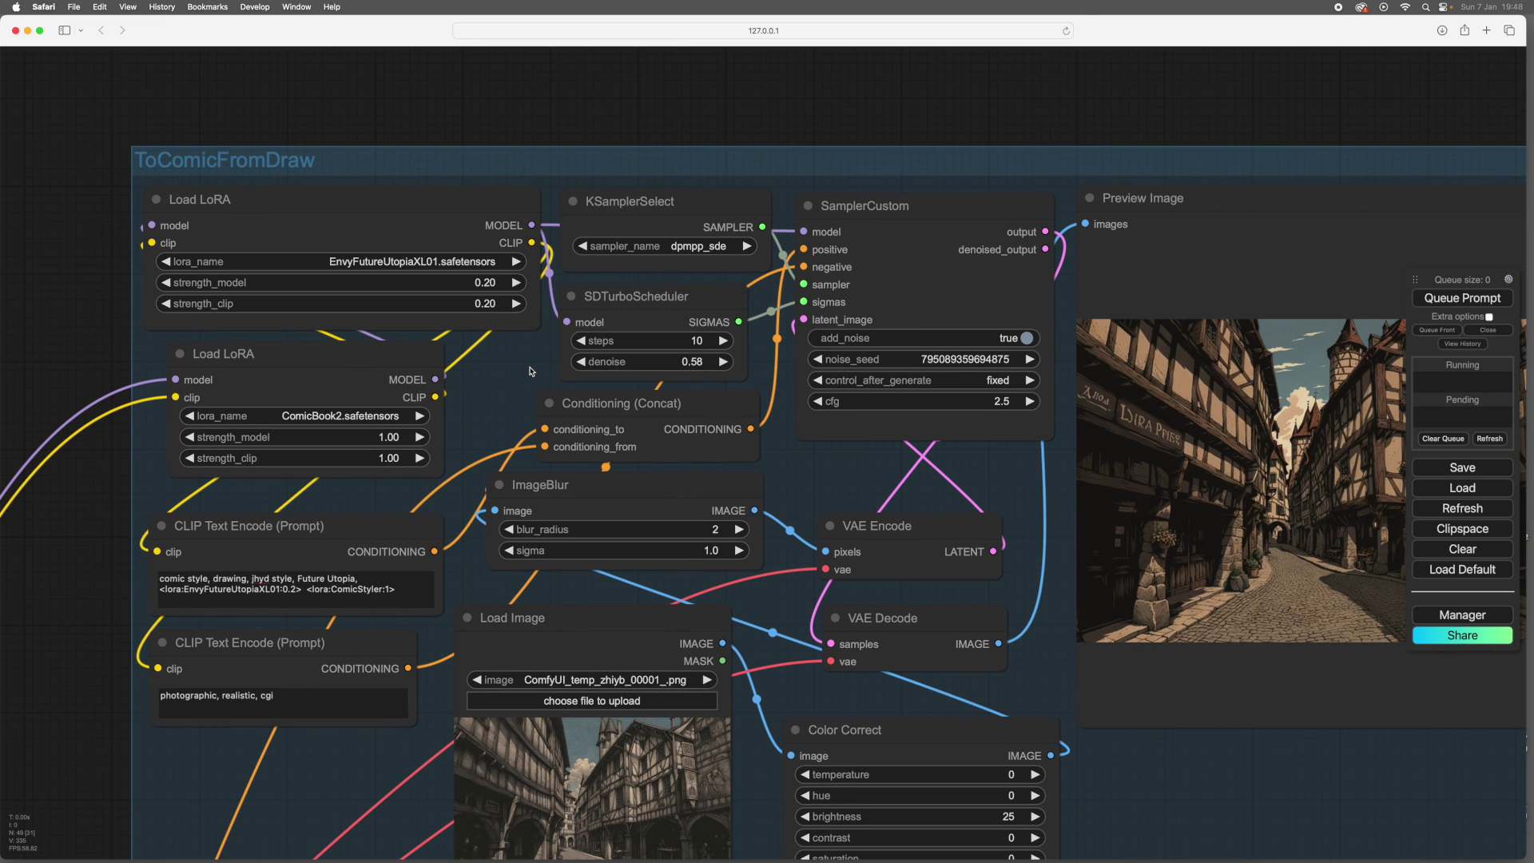
drag(529, 370, 458, 357)
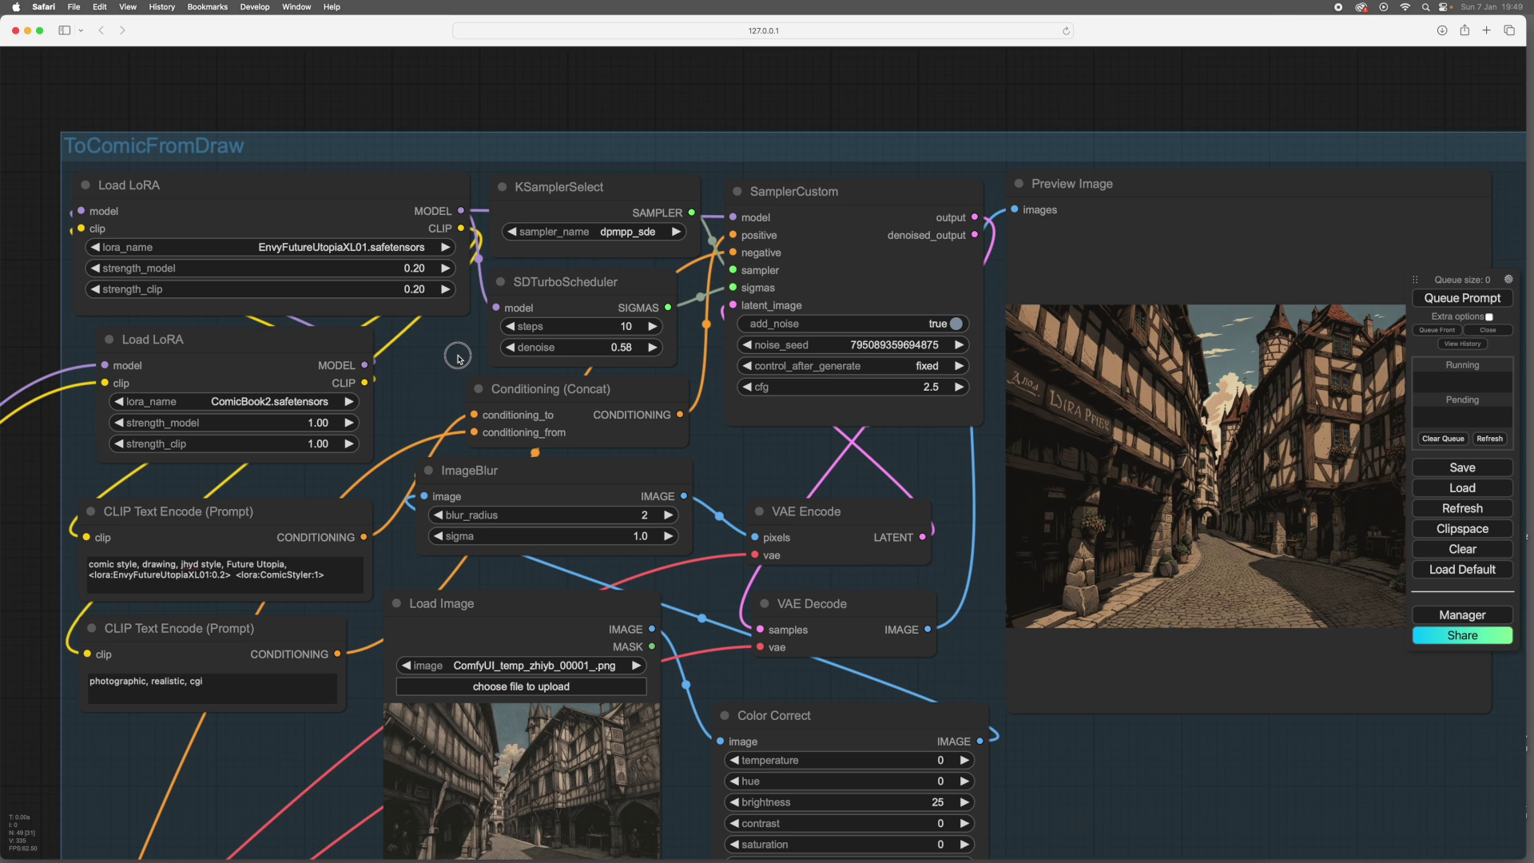
drag(458, 357, 371, 301)
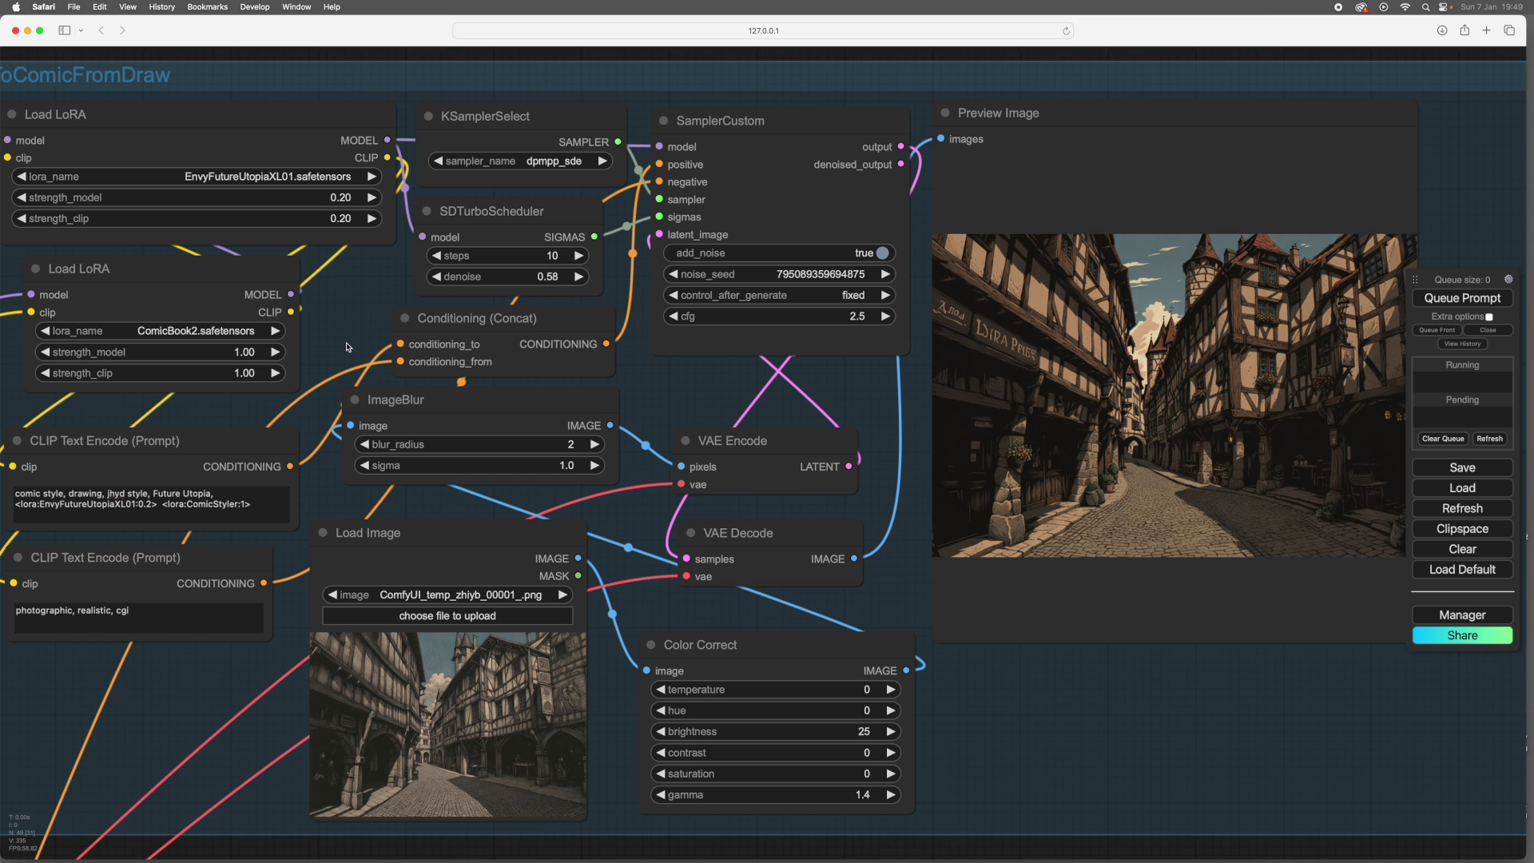
drag(357, 310, 368, 314)
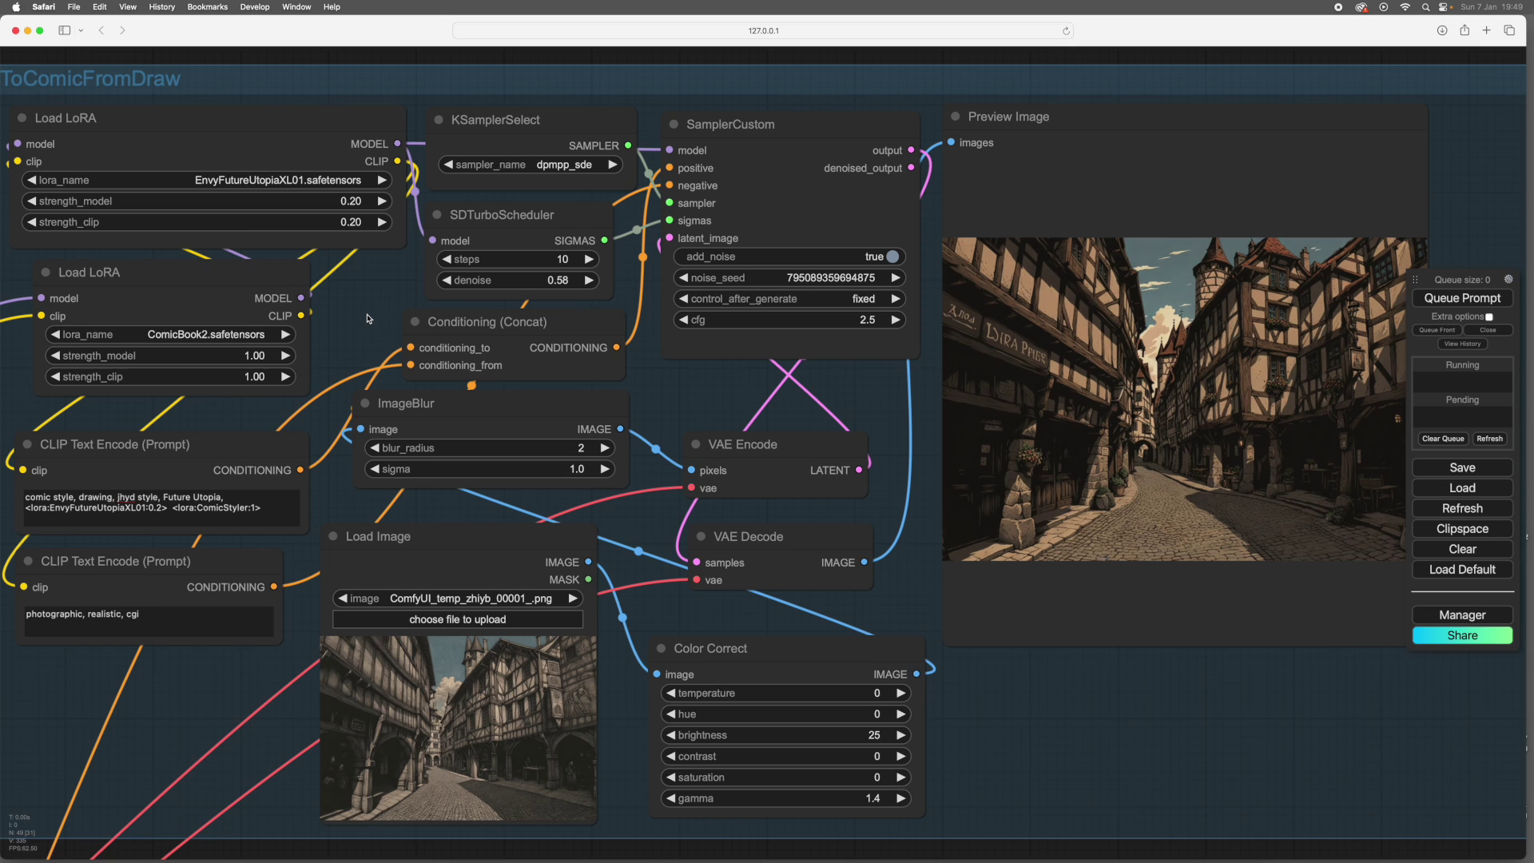
Step: Inspect how the loaded drawing passes through the Color Correct and ImageBlur nodes into VAE Encode
scroll(362, 320, up, 5)
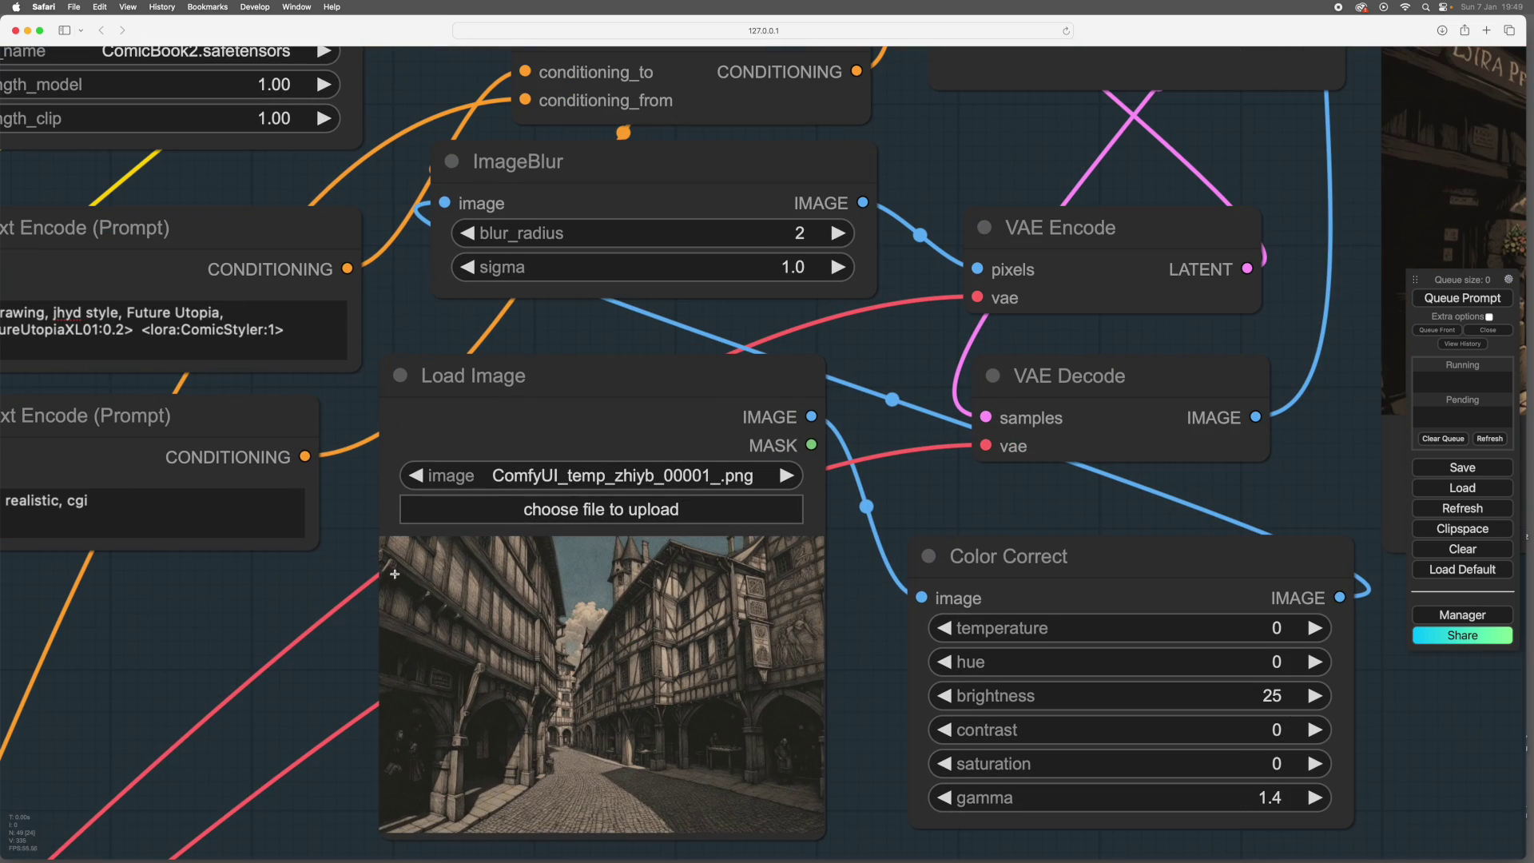
drag(302, 684, 278, 587)
scroll(395, 600, up, 3)
scroll(395, 601, down, 5)
scroll(395, 601, down, 2)
scroll(773, 465, up, 3)
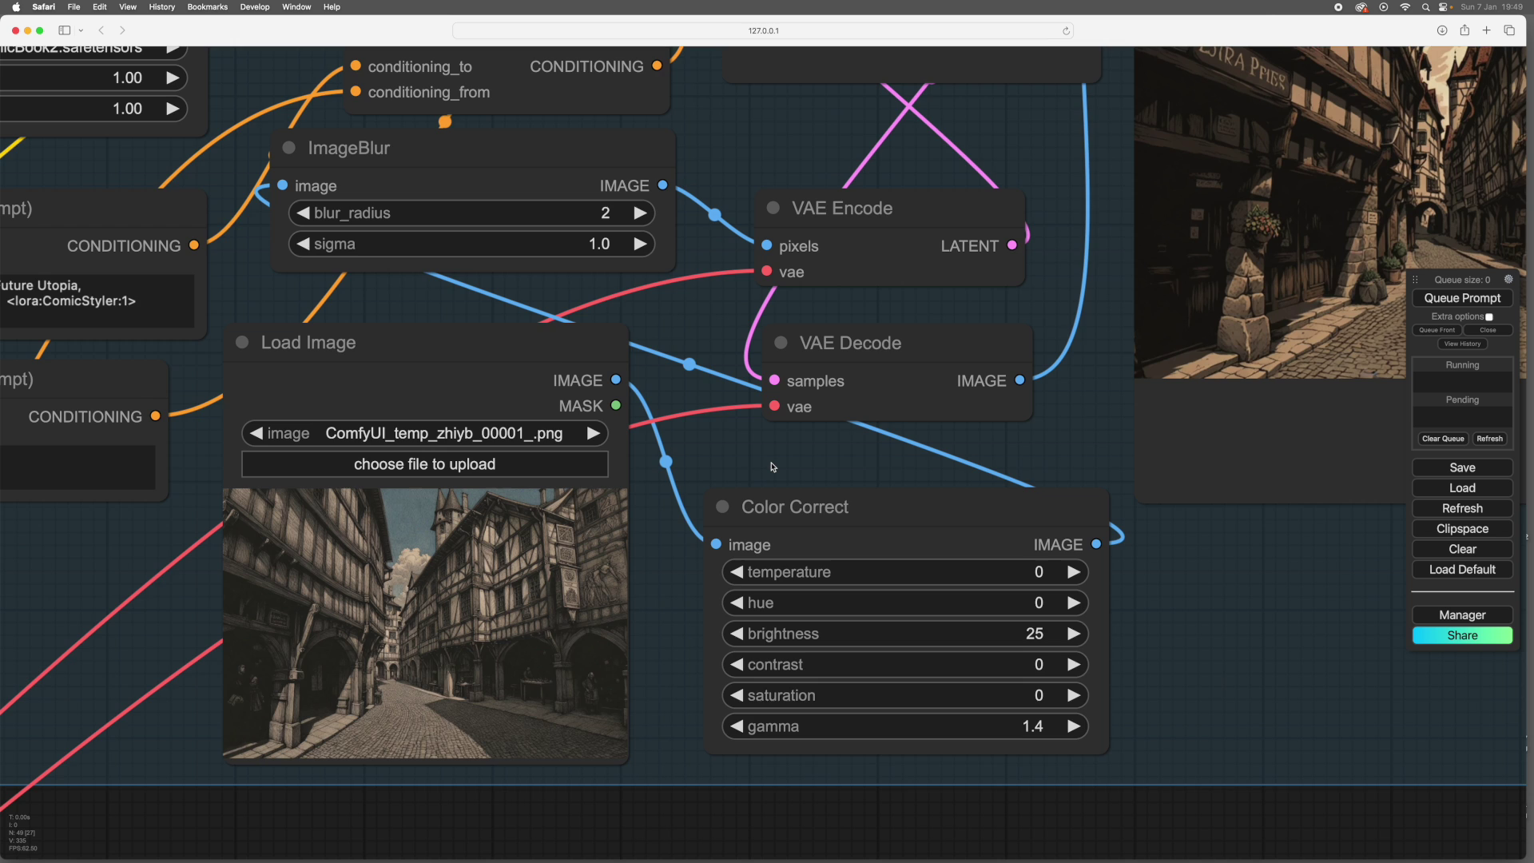
Step: Examine the Color Correct node's brightness and gamma settings against the loaded drawing and the comic-style preview
scroll(773, 465, down, 2)
scroll(772, 465, up, 1)
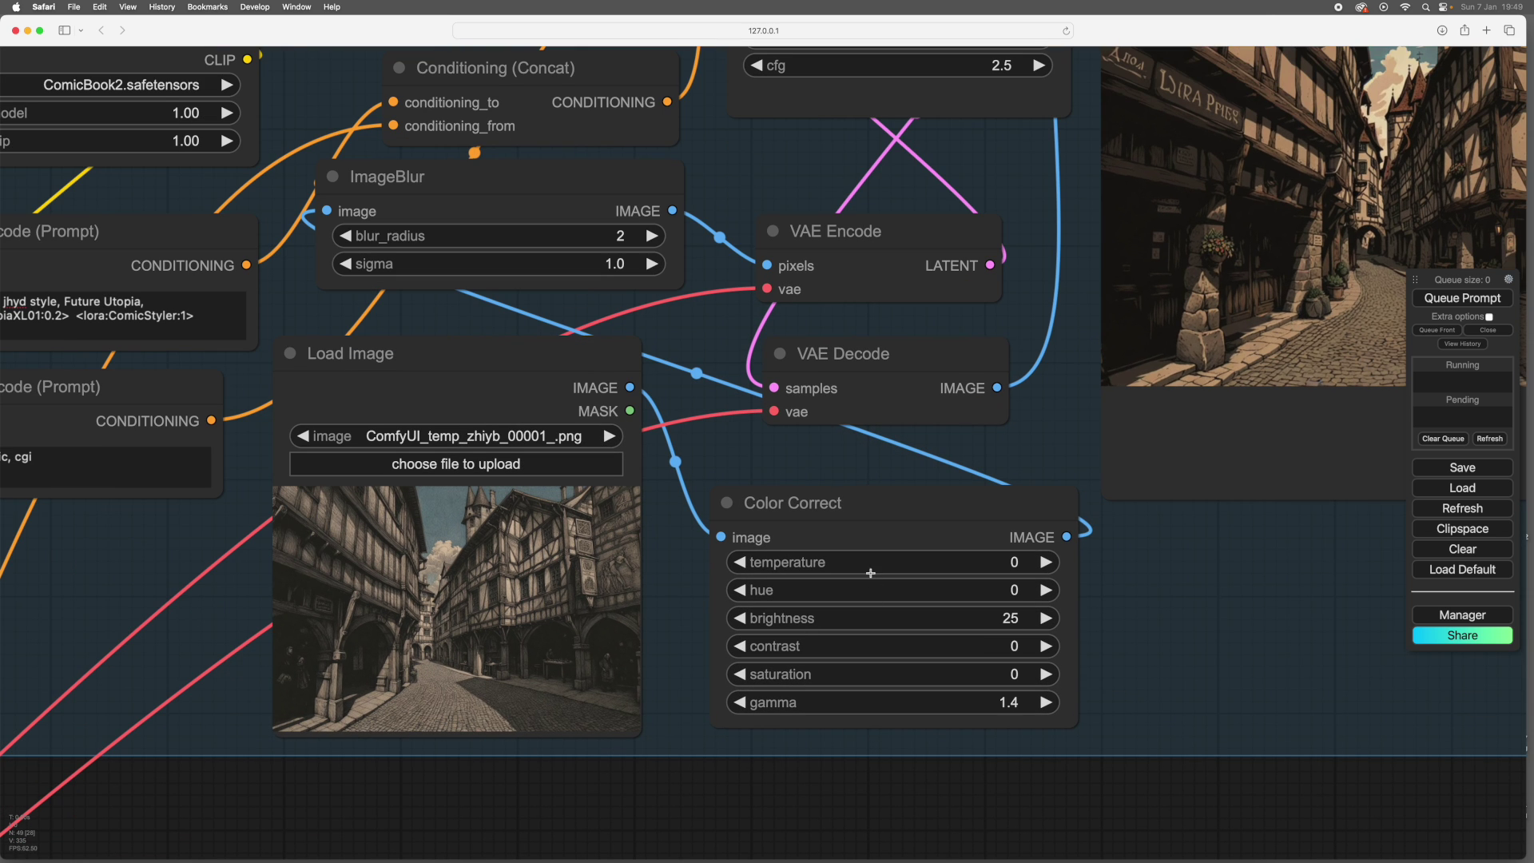
drag(457, 323, 418, 401)
scroll(418, 401, down, 5)
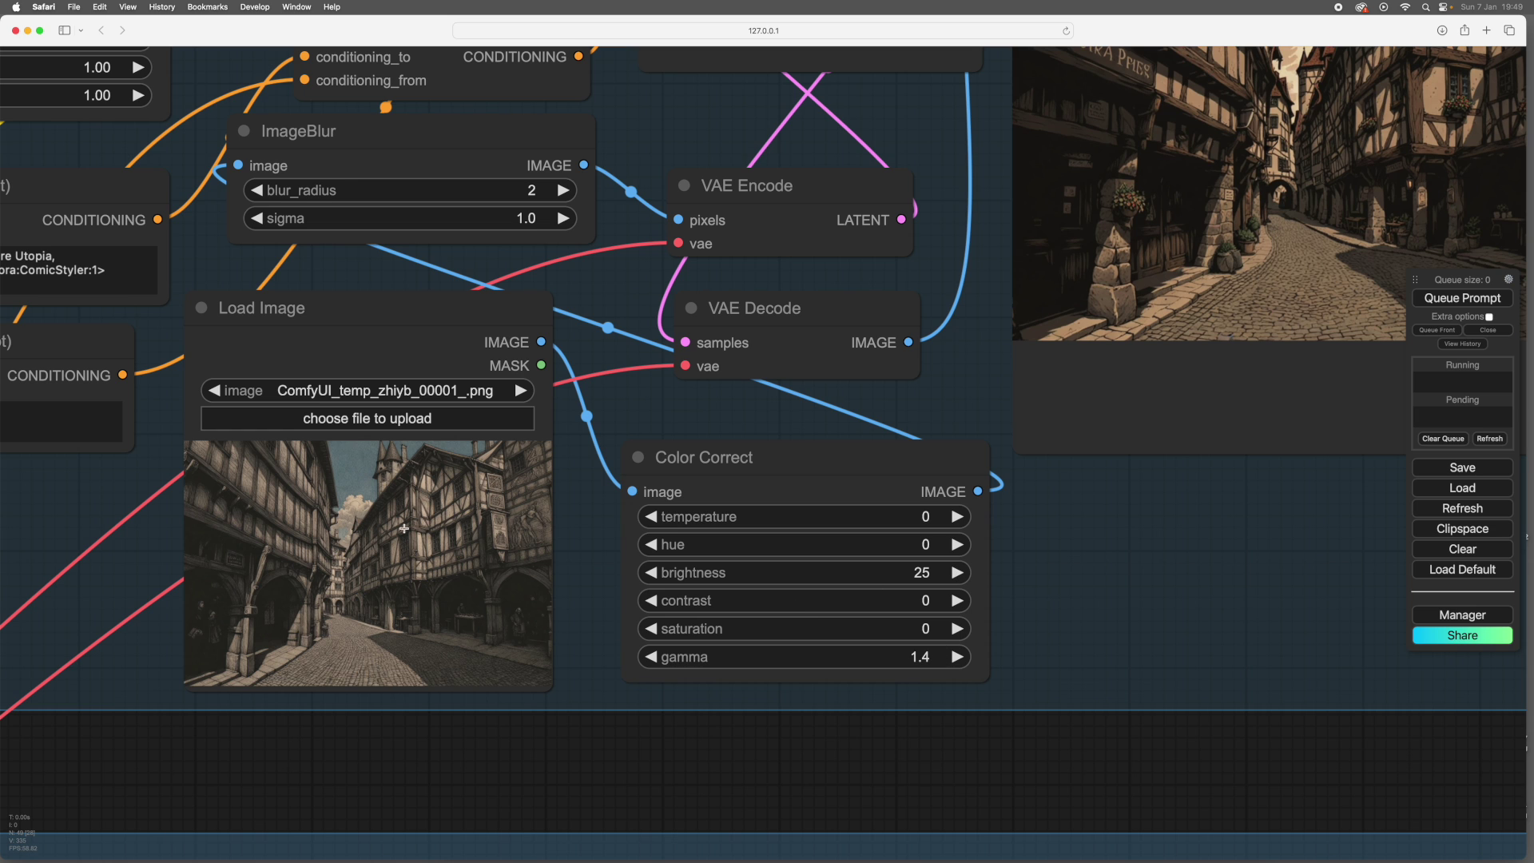
scroll(941, 601, up, 2)
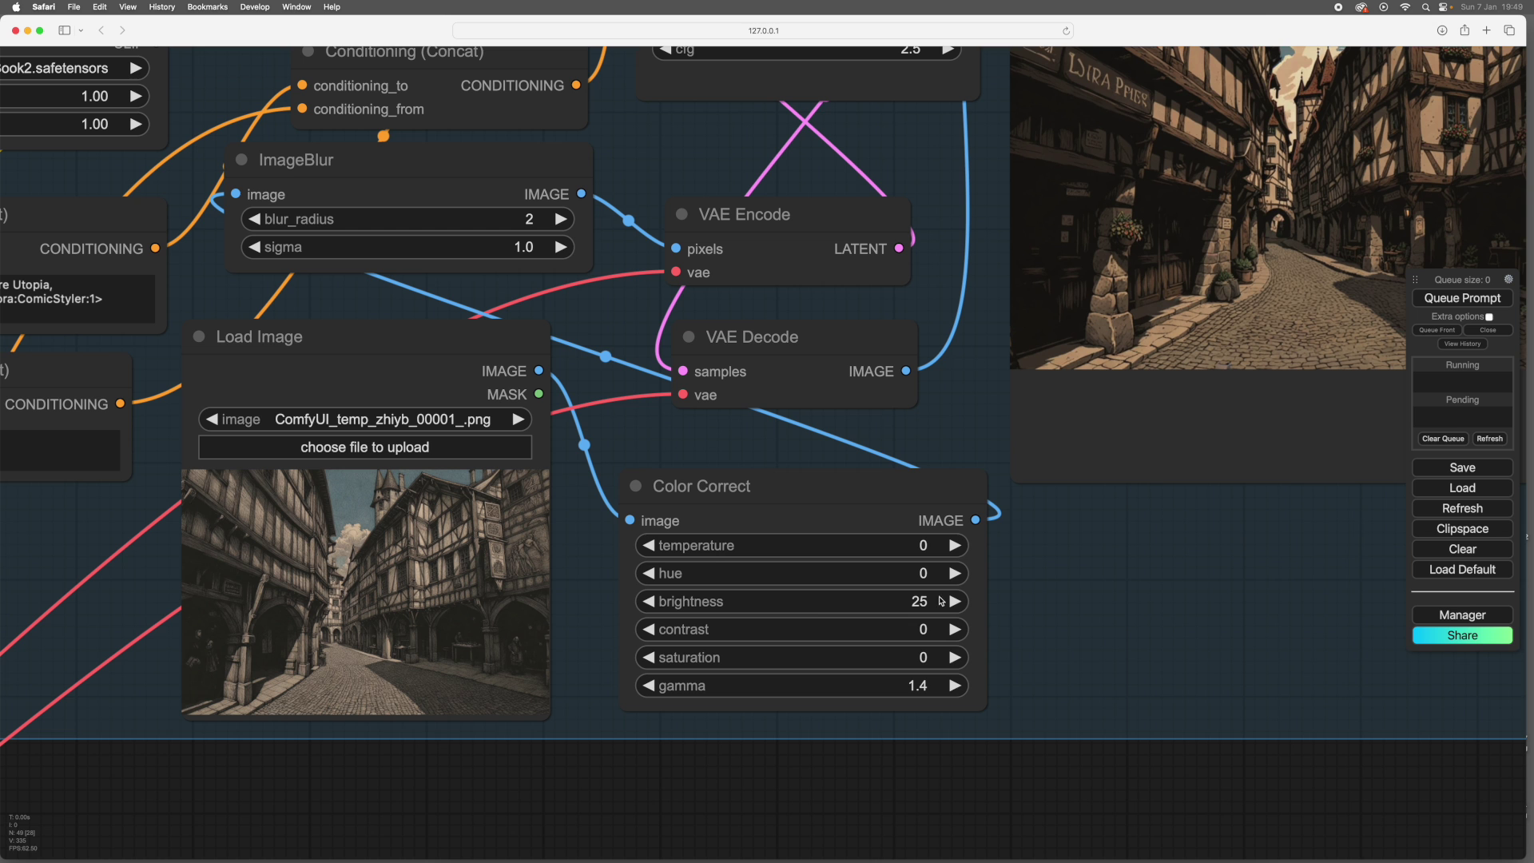
scroll(966, 445, up, 1)
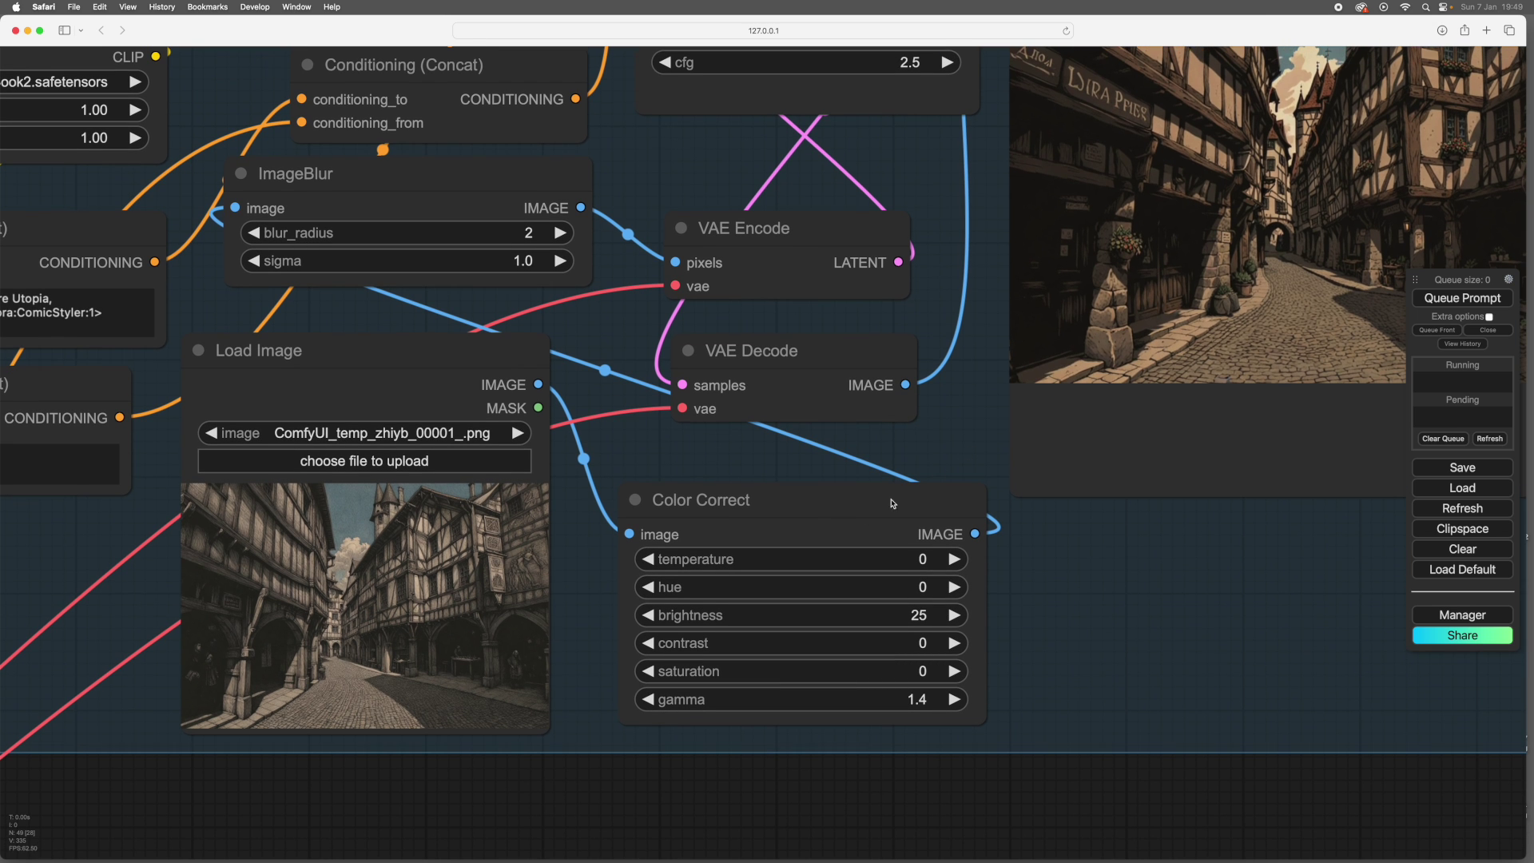
scroll(917, 482, up, 10)
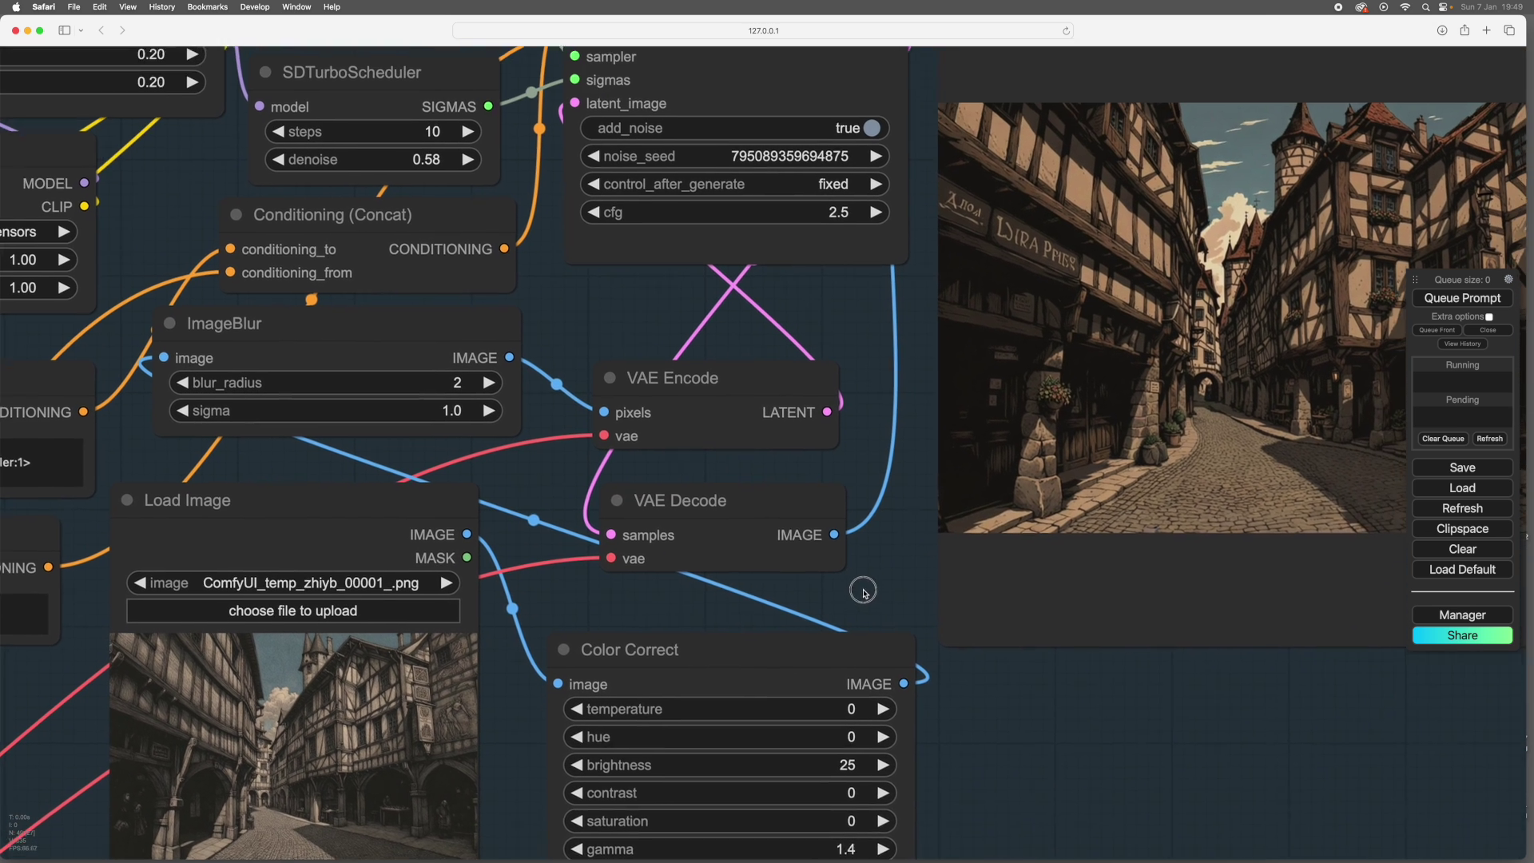
Step: Move the ImageBlur node slightly closer to the VAE Encode node
drag(882, 574, 1033, 693)
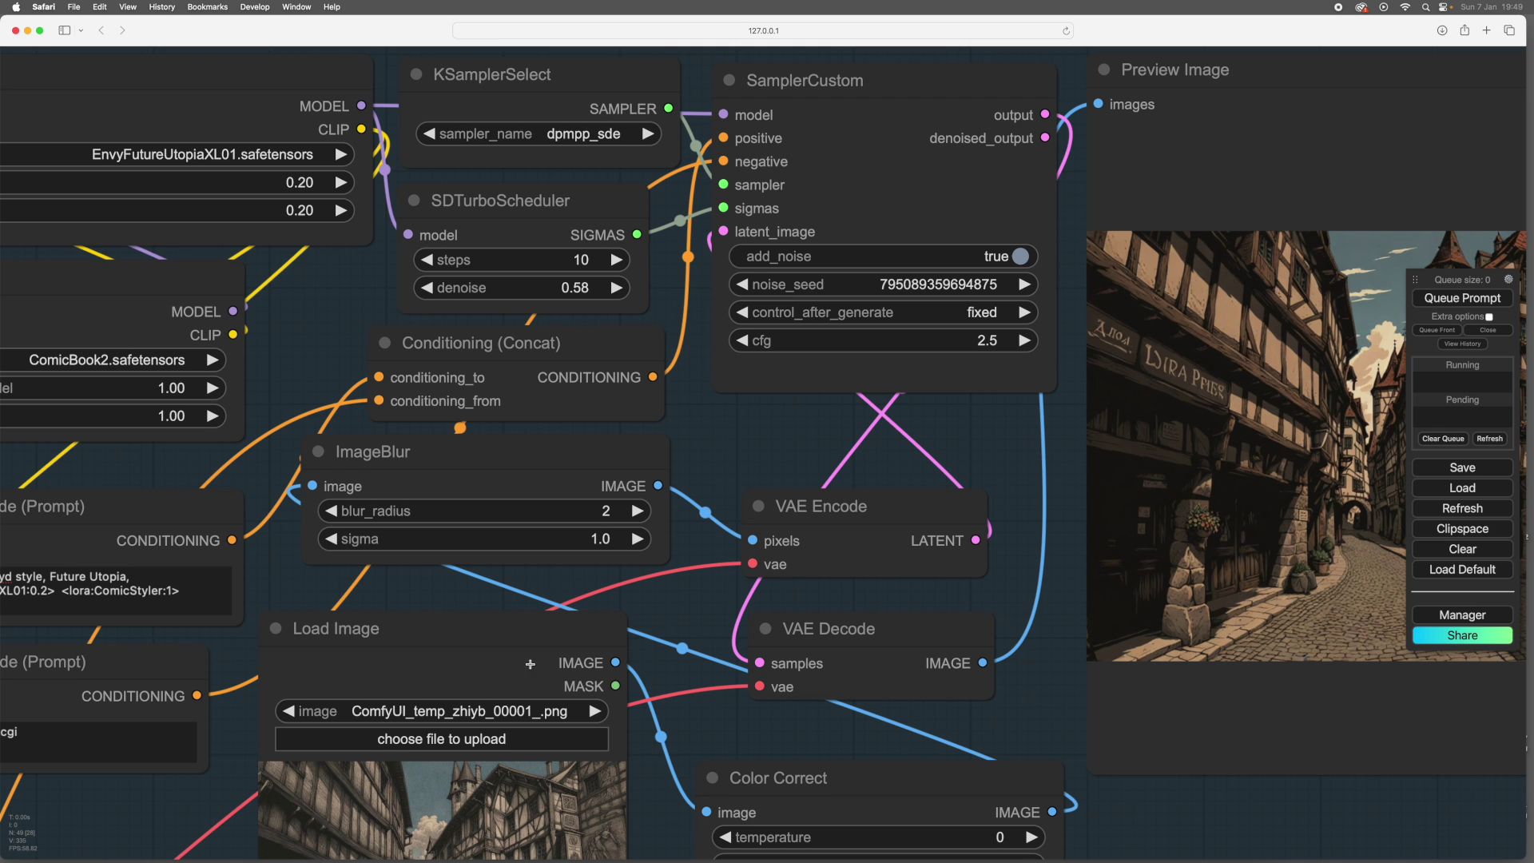
drag(503, 456, 536, 473)
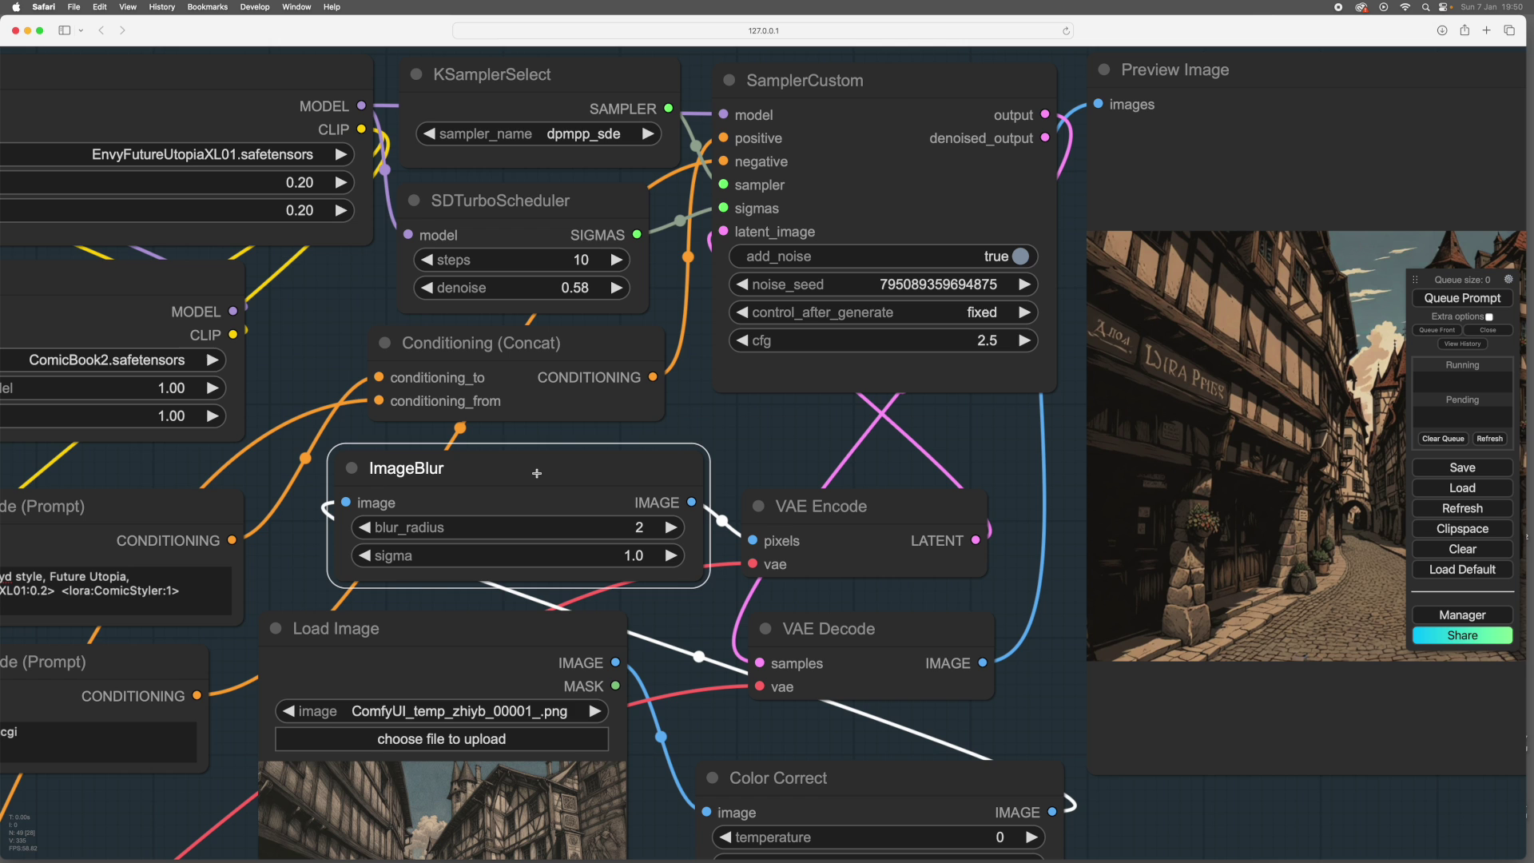
drag(1047, 707, 1285, 710)
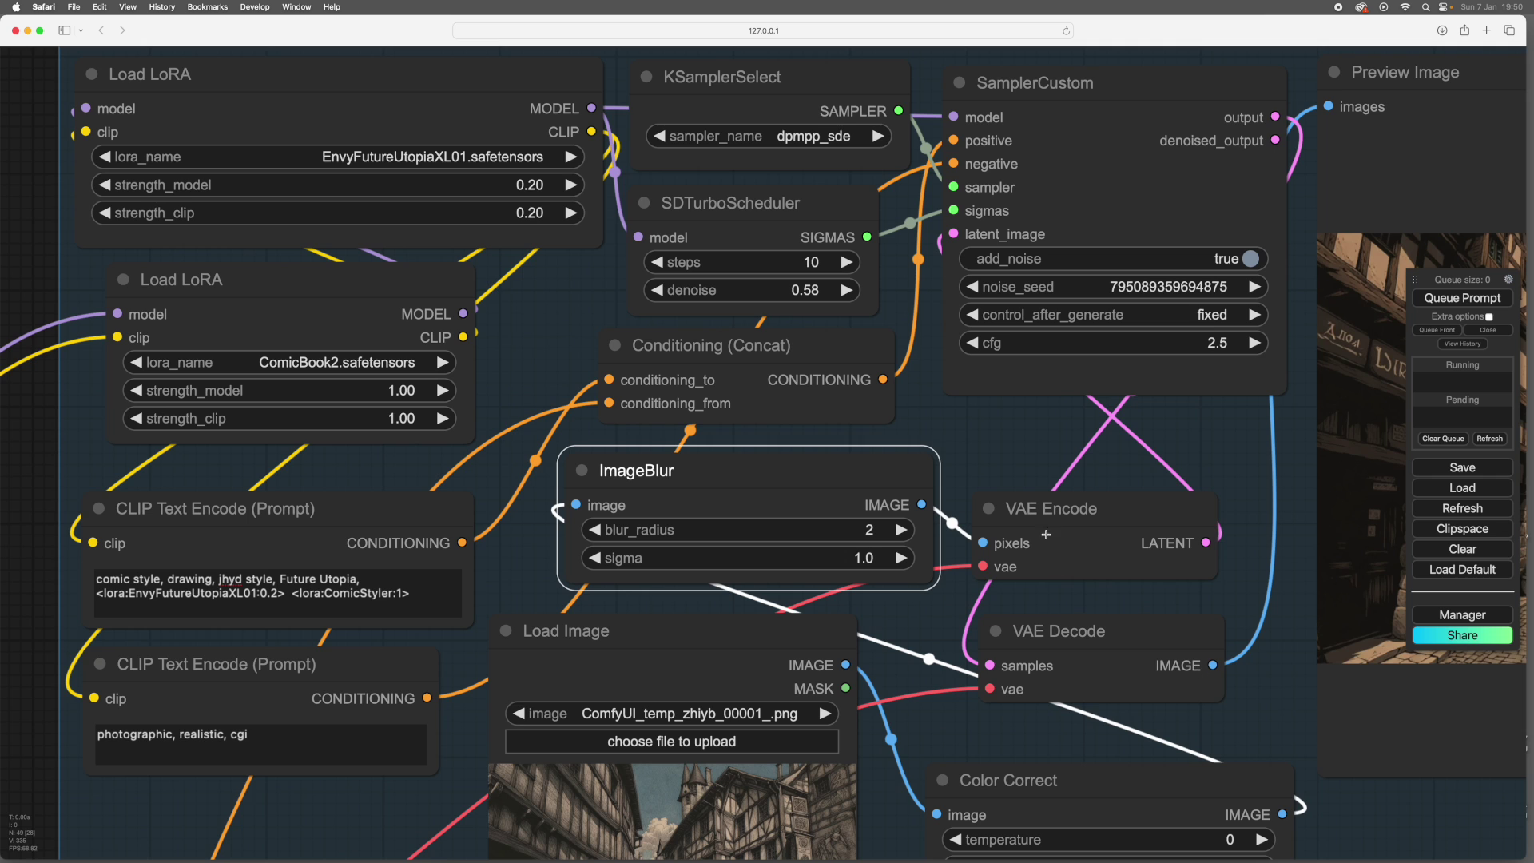
Step: Trace the path from ImageBlur through VAE Encode, SamplerCustom and VAE Decode to the Preview Image node
drag(1002, 470, 995, 474)
scroll(995, 475, right, 3)
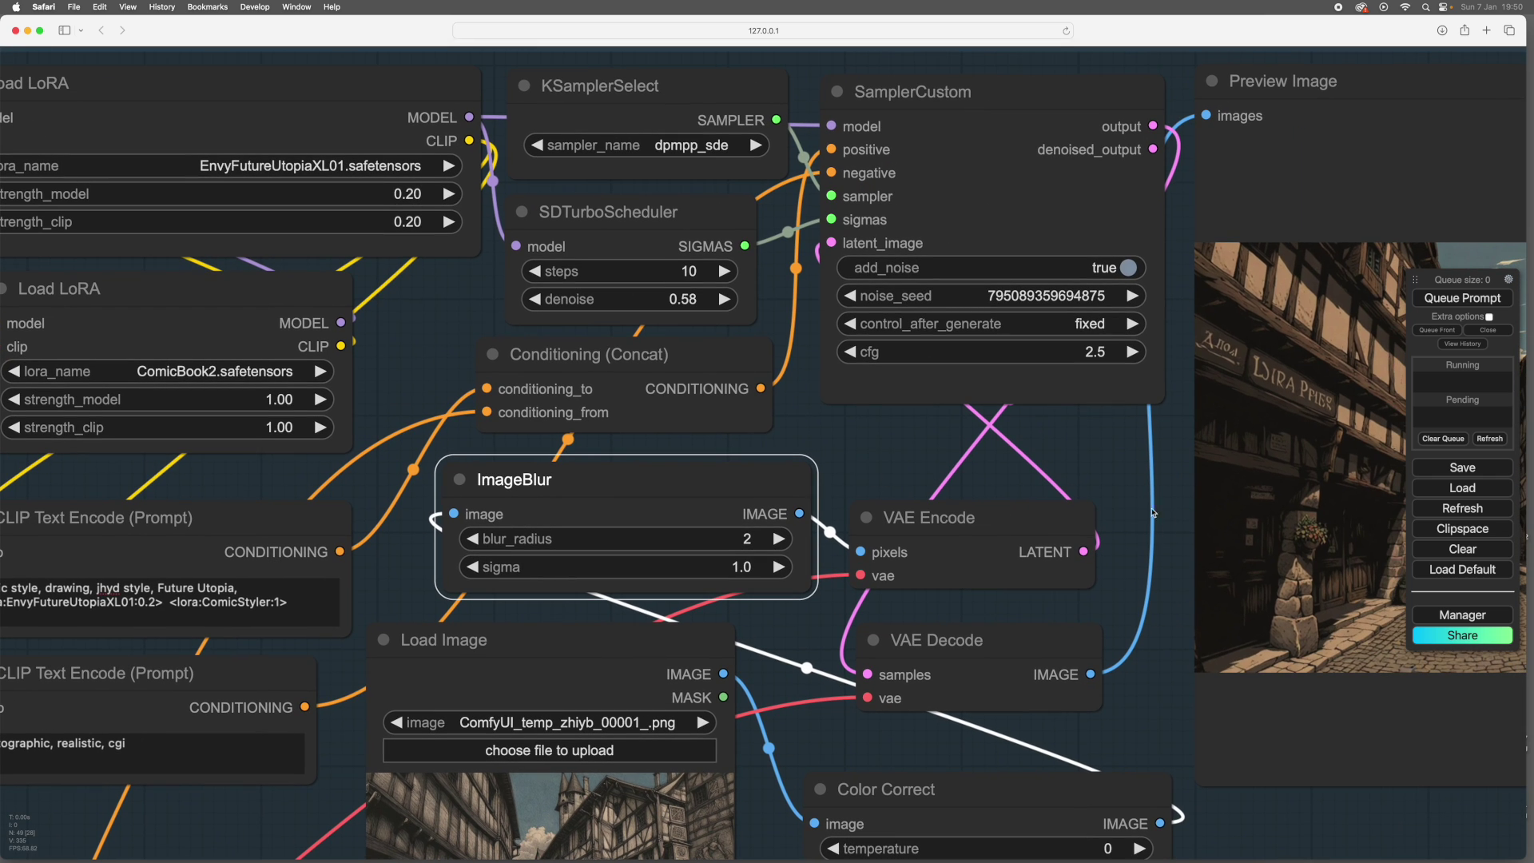
drag(1160, 635, 928, 622)
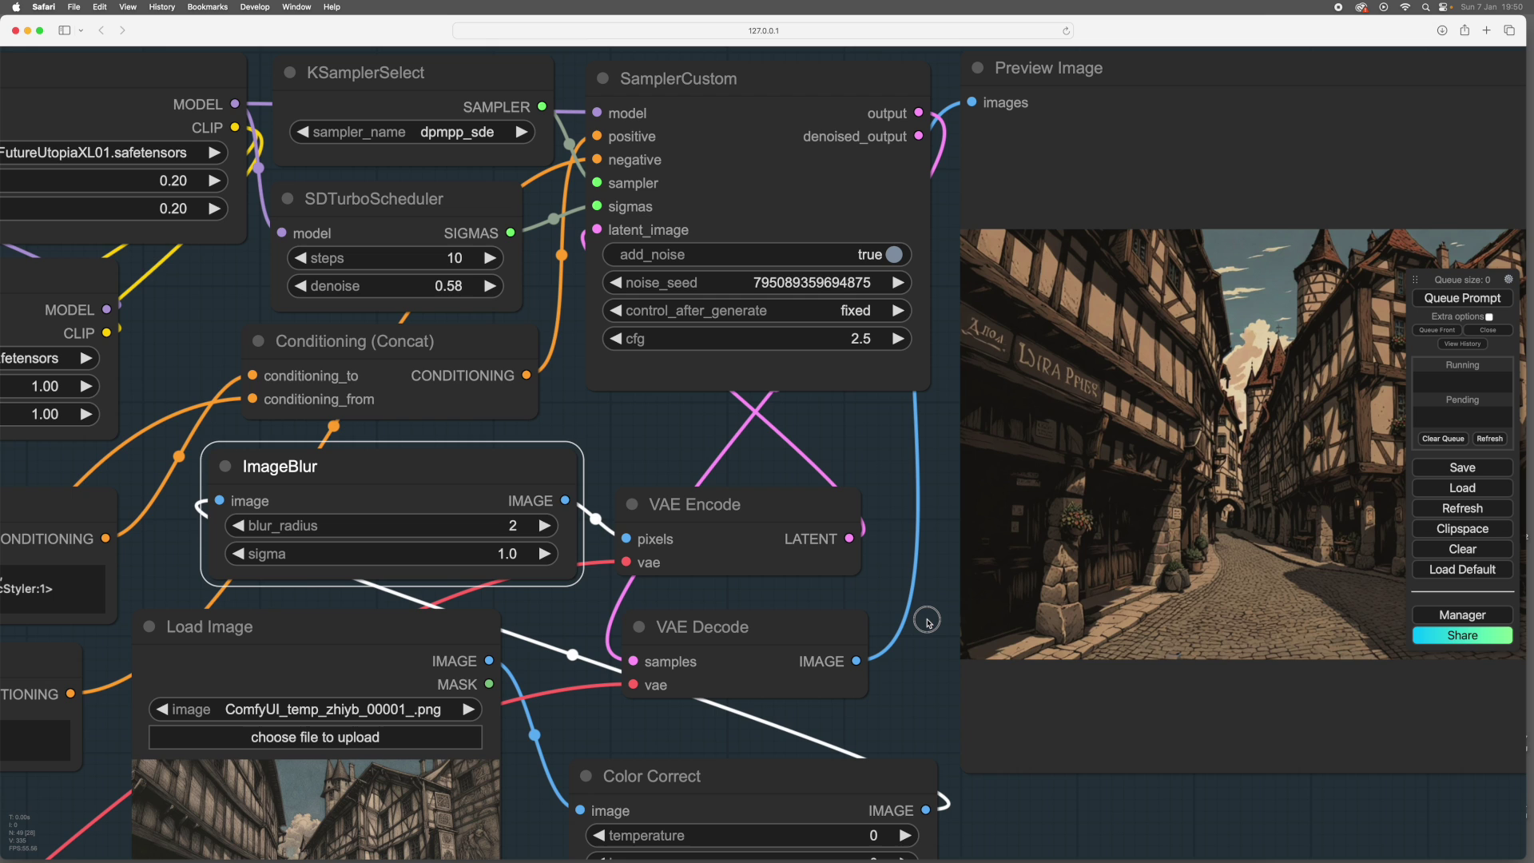
drag(927, 622, 887, 698)
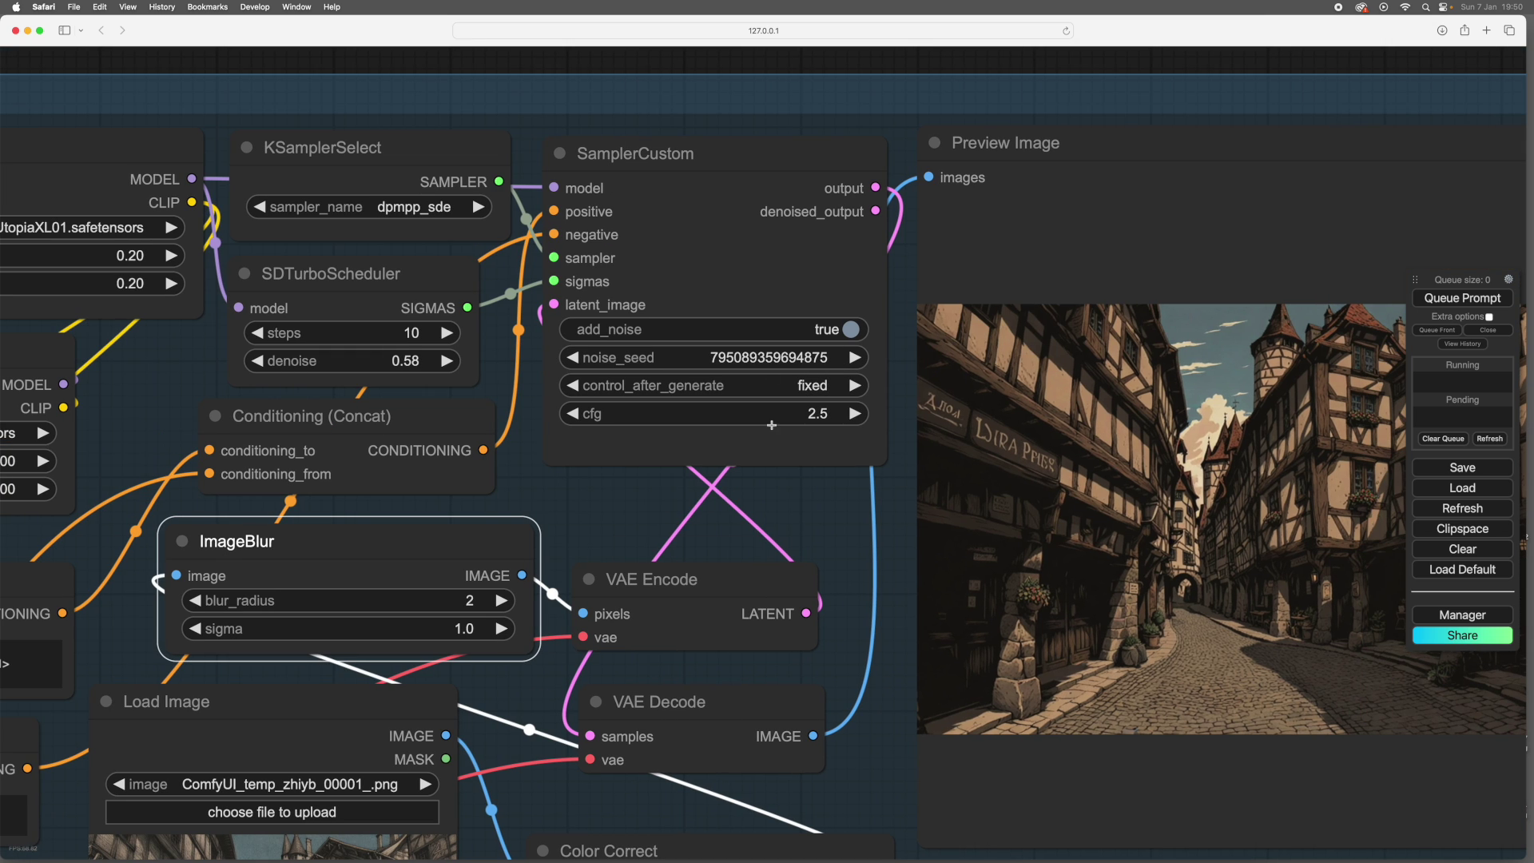
drag(571, 505, 500, 535)
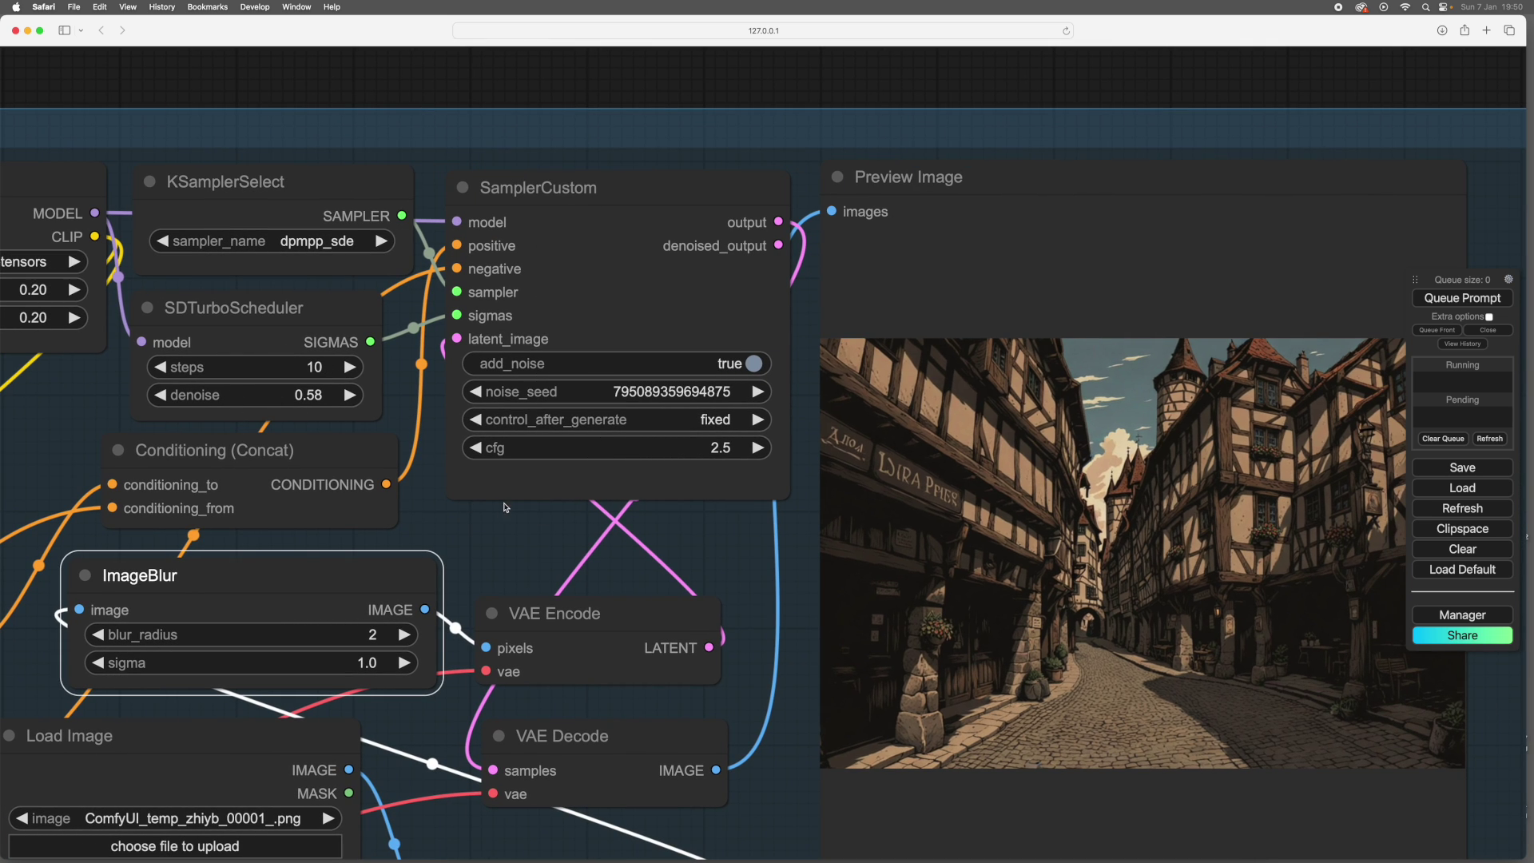
drag(515, 502, 107, 491)
Step: Inspect the details of the comic-style street image in the ToComicFromDraw group's Preview Image node
scroll(609, 529, up, 2)
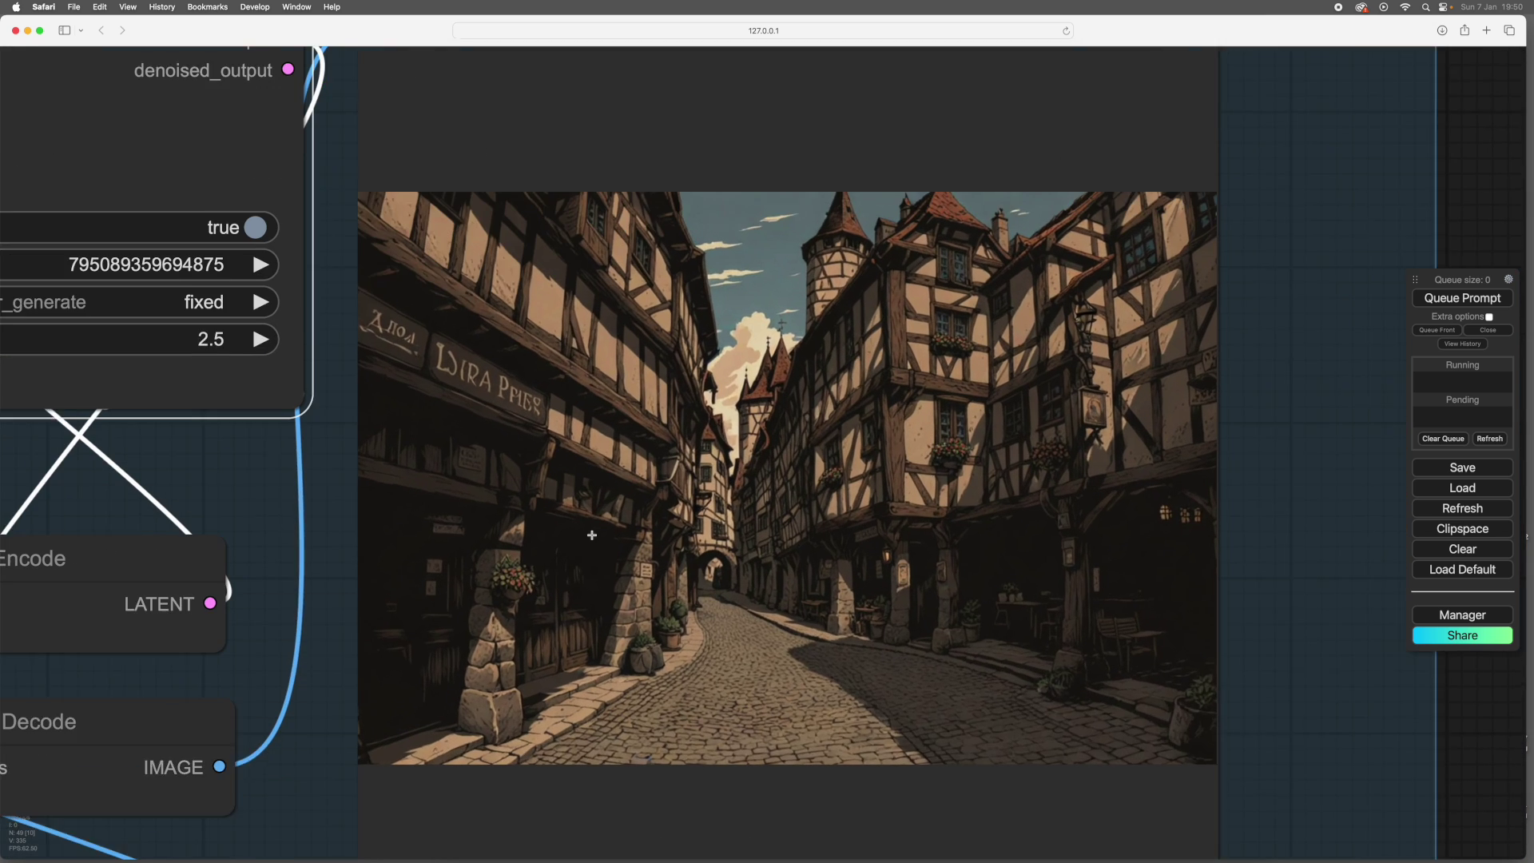
scroll(1414, 694, up, 1)
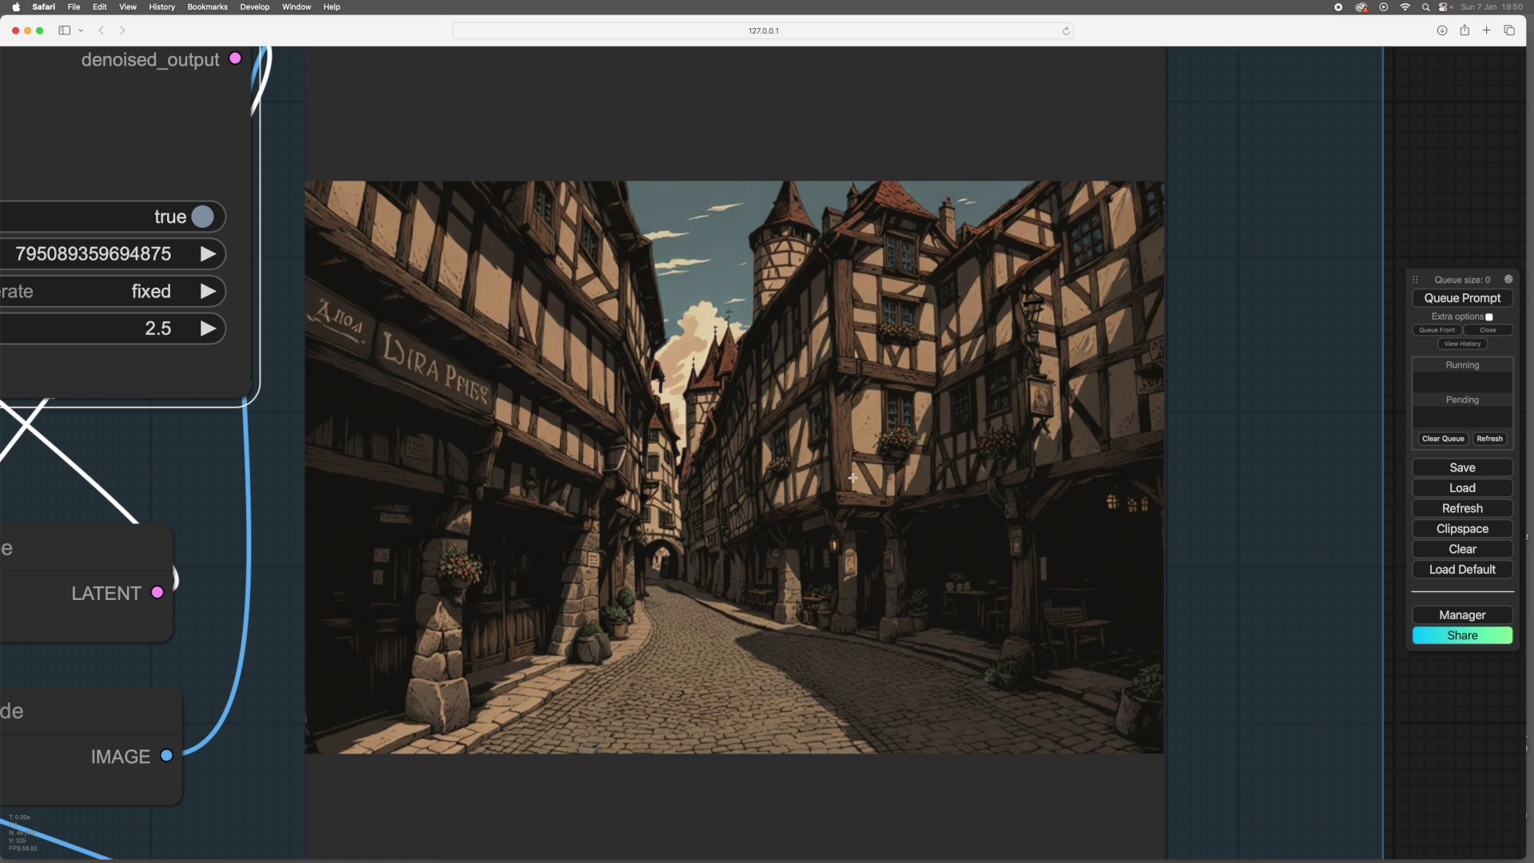
scroll(1428, 718, up, 5)
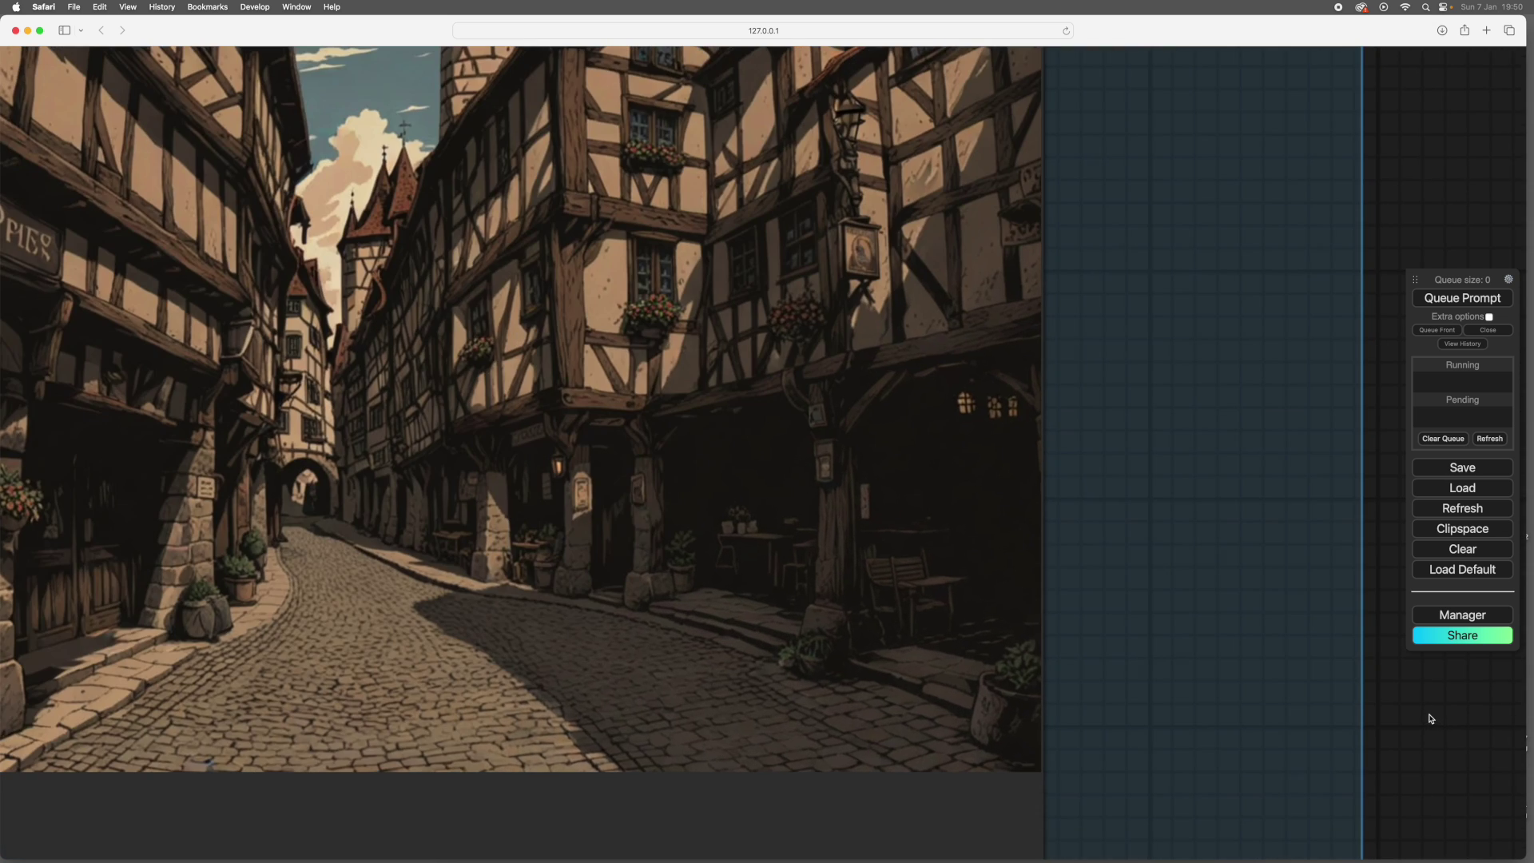
scroll(1430, 718, up, 1)
scroll(1408, 715, up, 3)
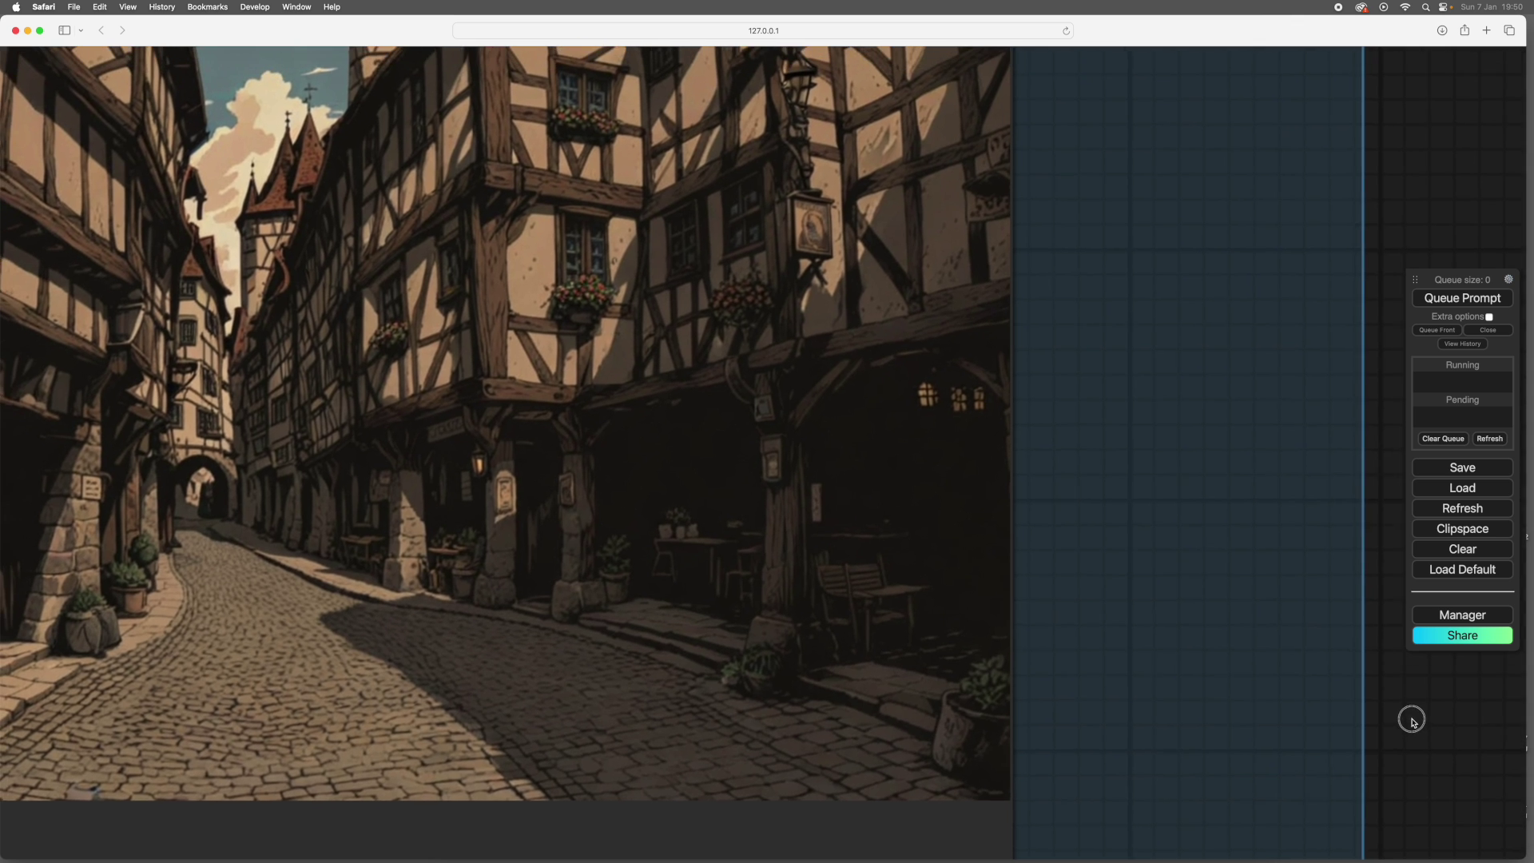
scroll(1470, 719, up, 1)
scroll(1486, 731, up, 3)
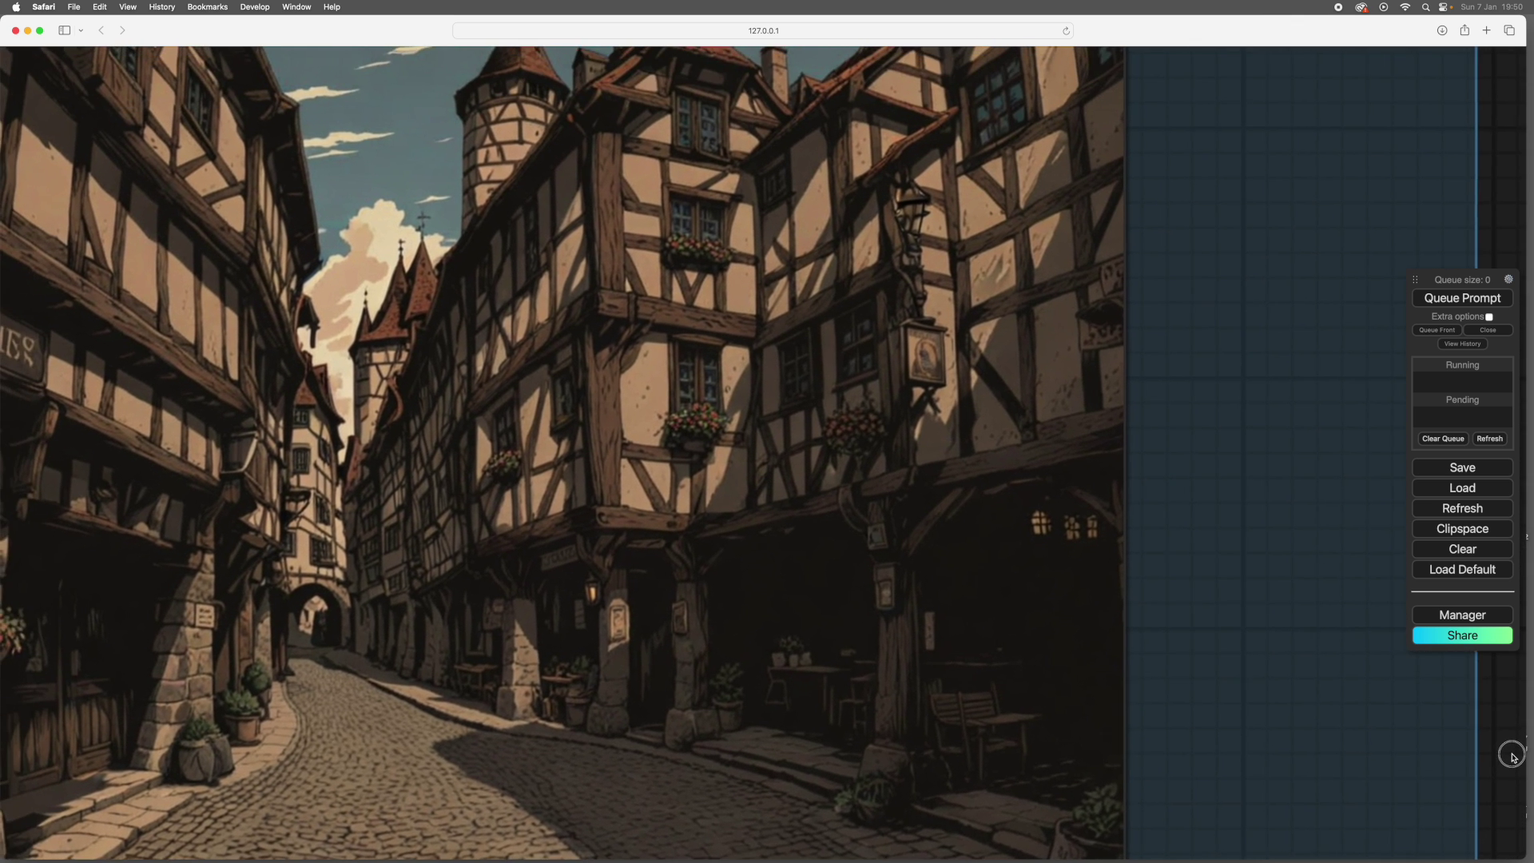
scroll(1521, 747, up, 1)
scroll(1526, 747, down, 3)
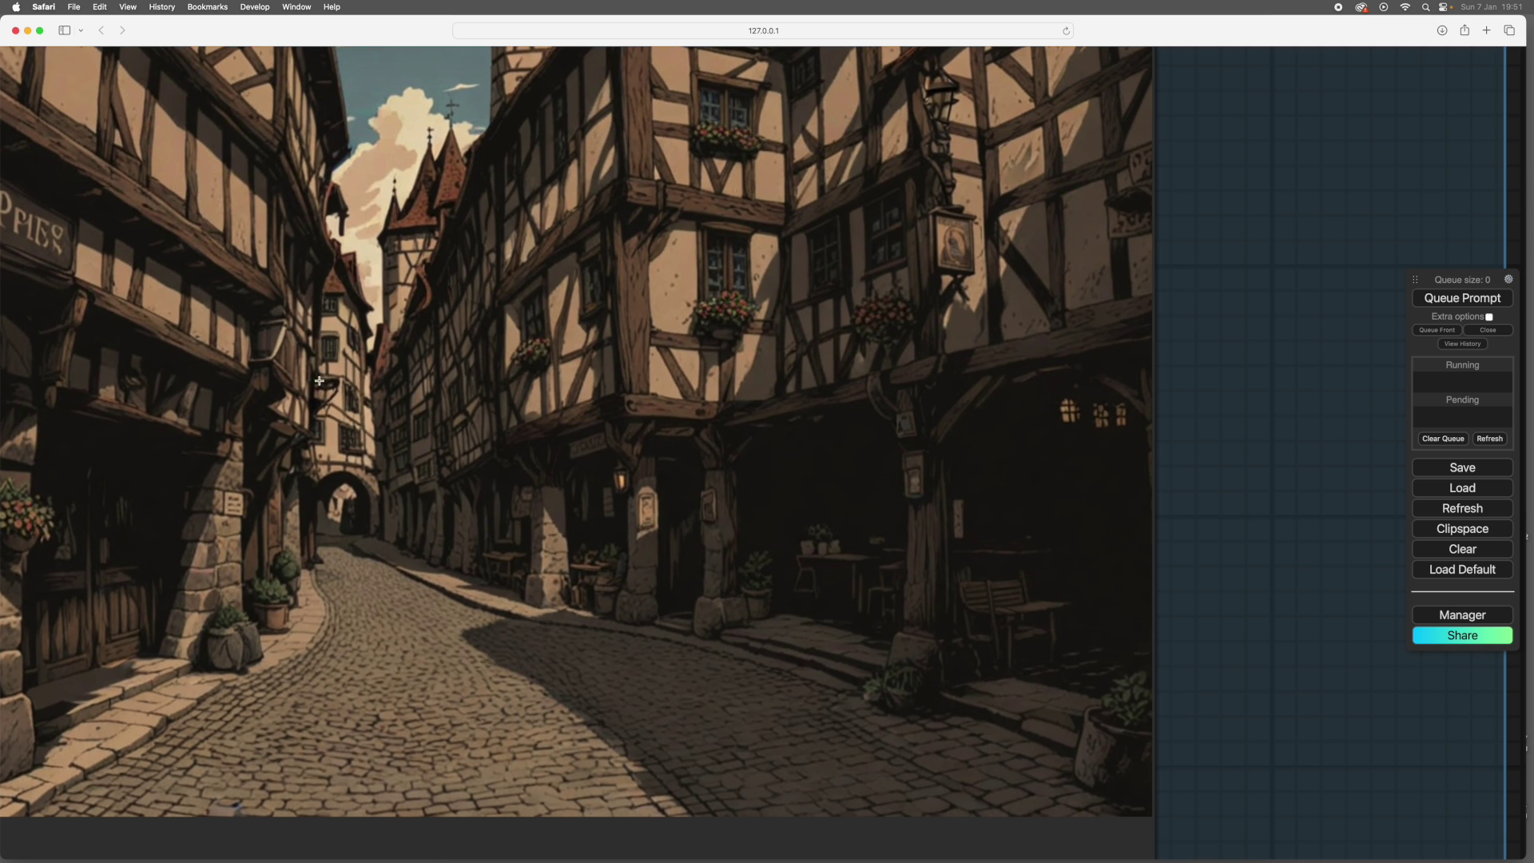
scroll(315, 460, down, 5)
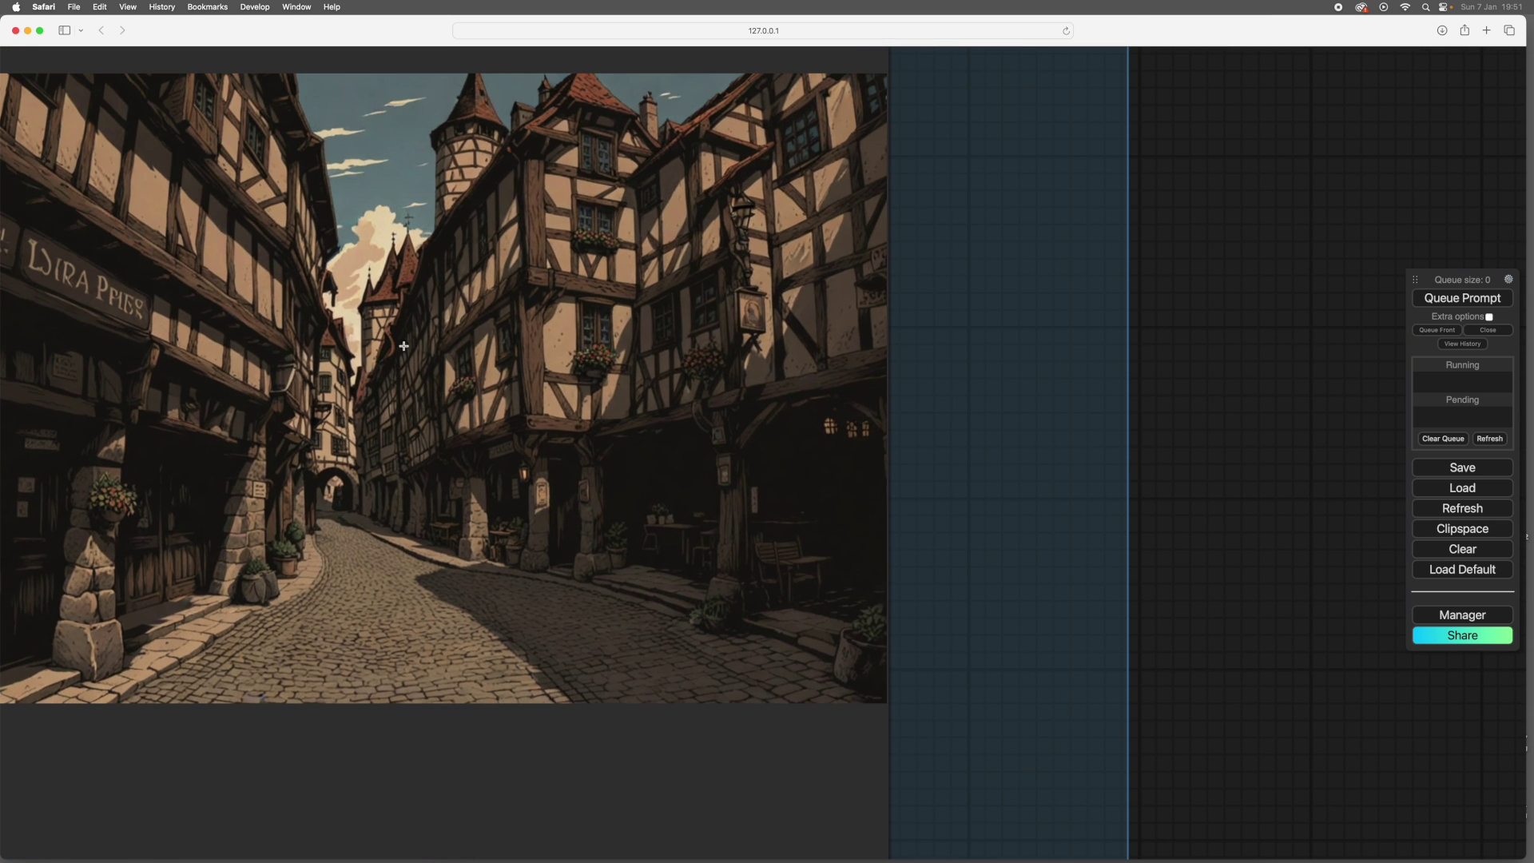
drag(1195, 493, 1386, 554)
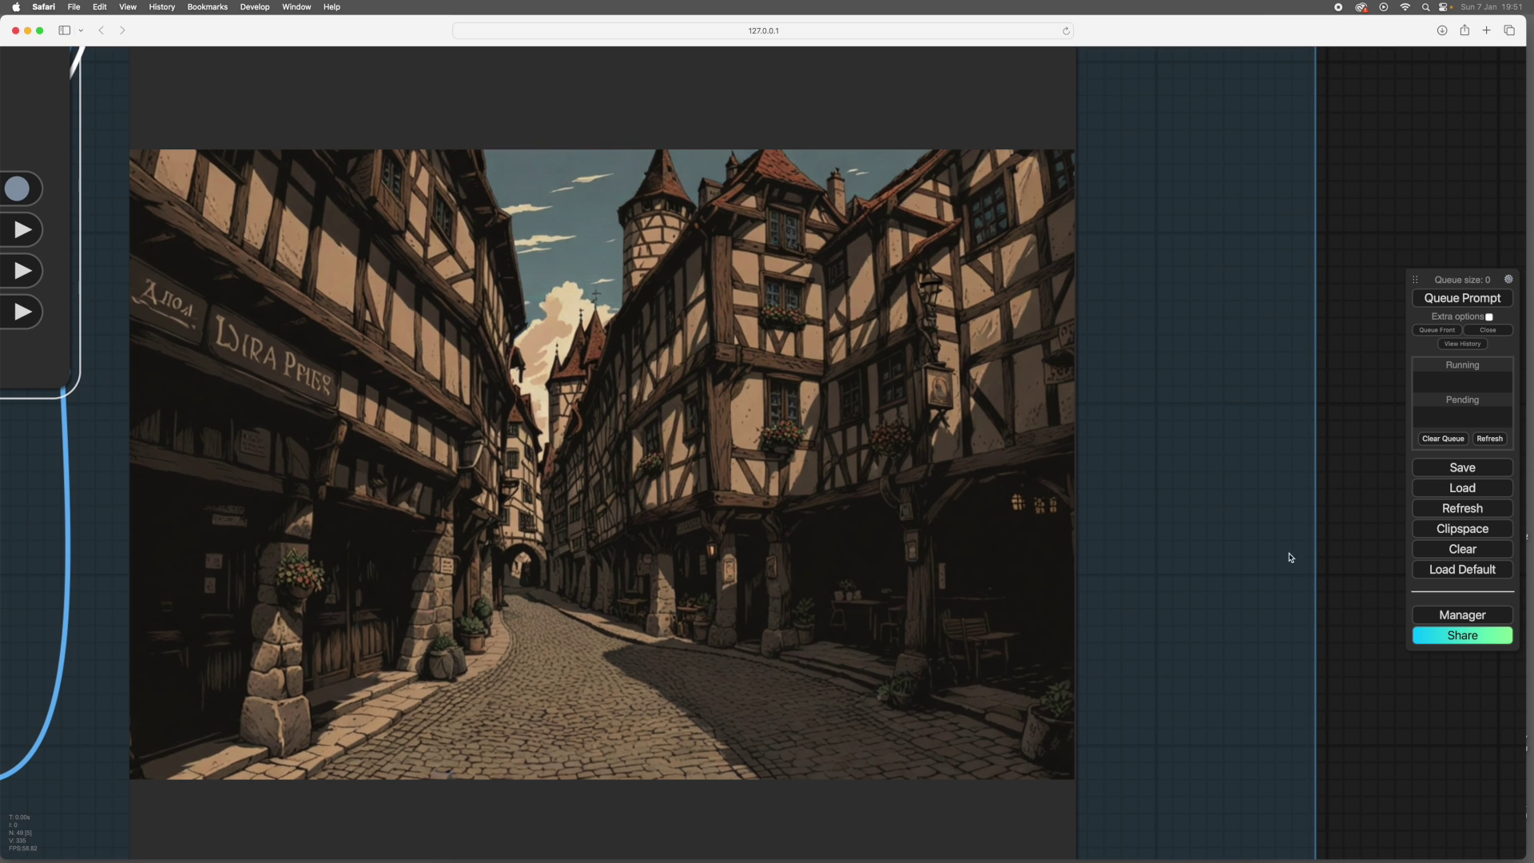
scroll(1363, 554, down, 3)
scroll(1364, 555, down, 5)
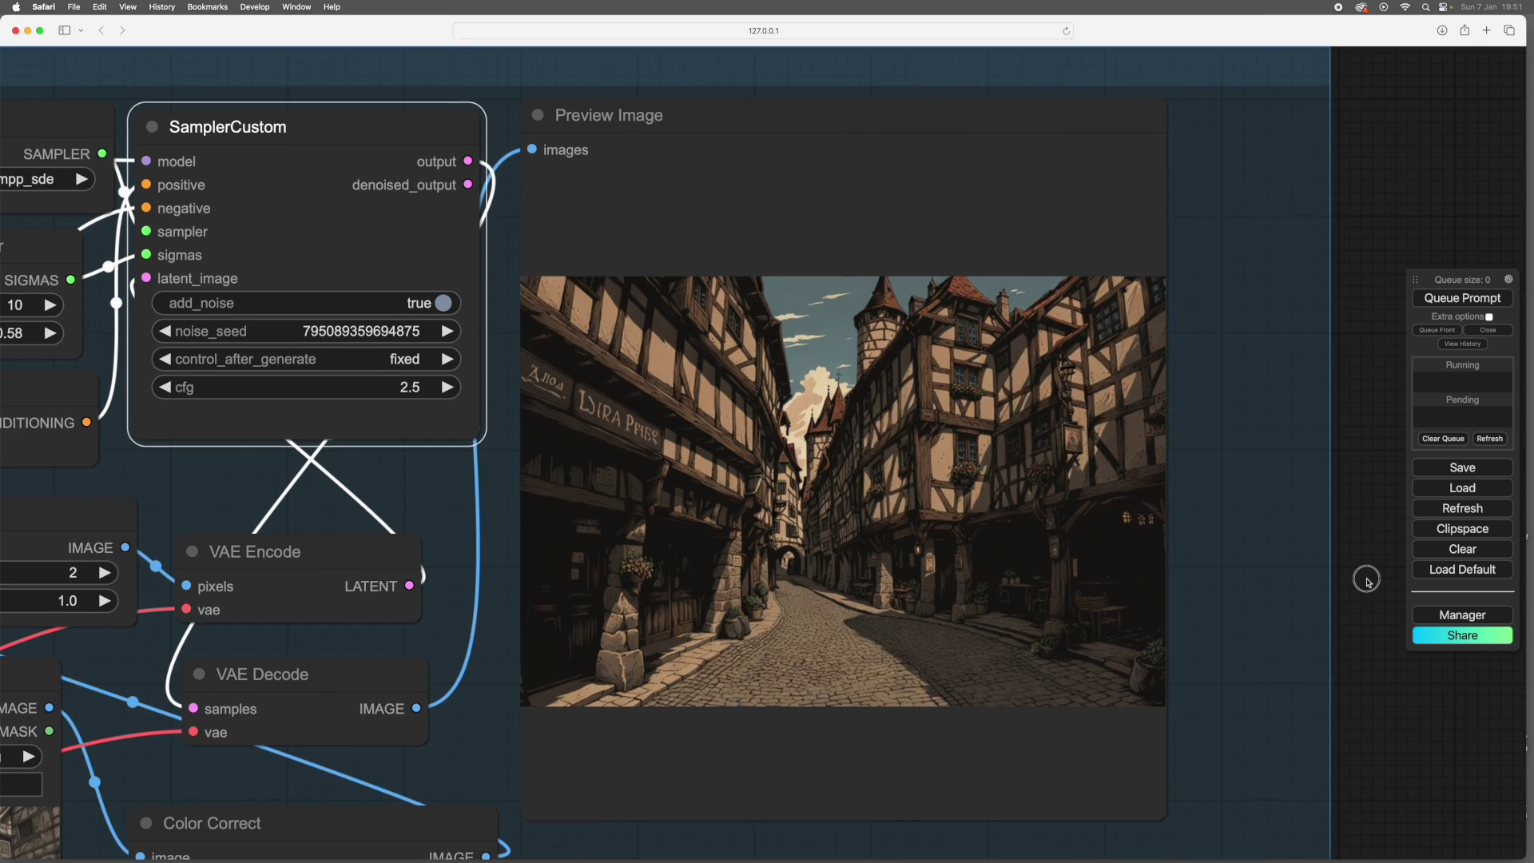
scroll(1310, 532, down, 3)
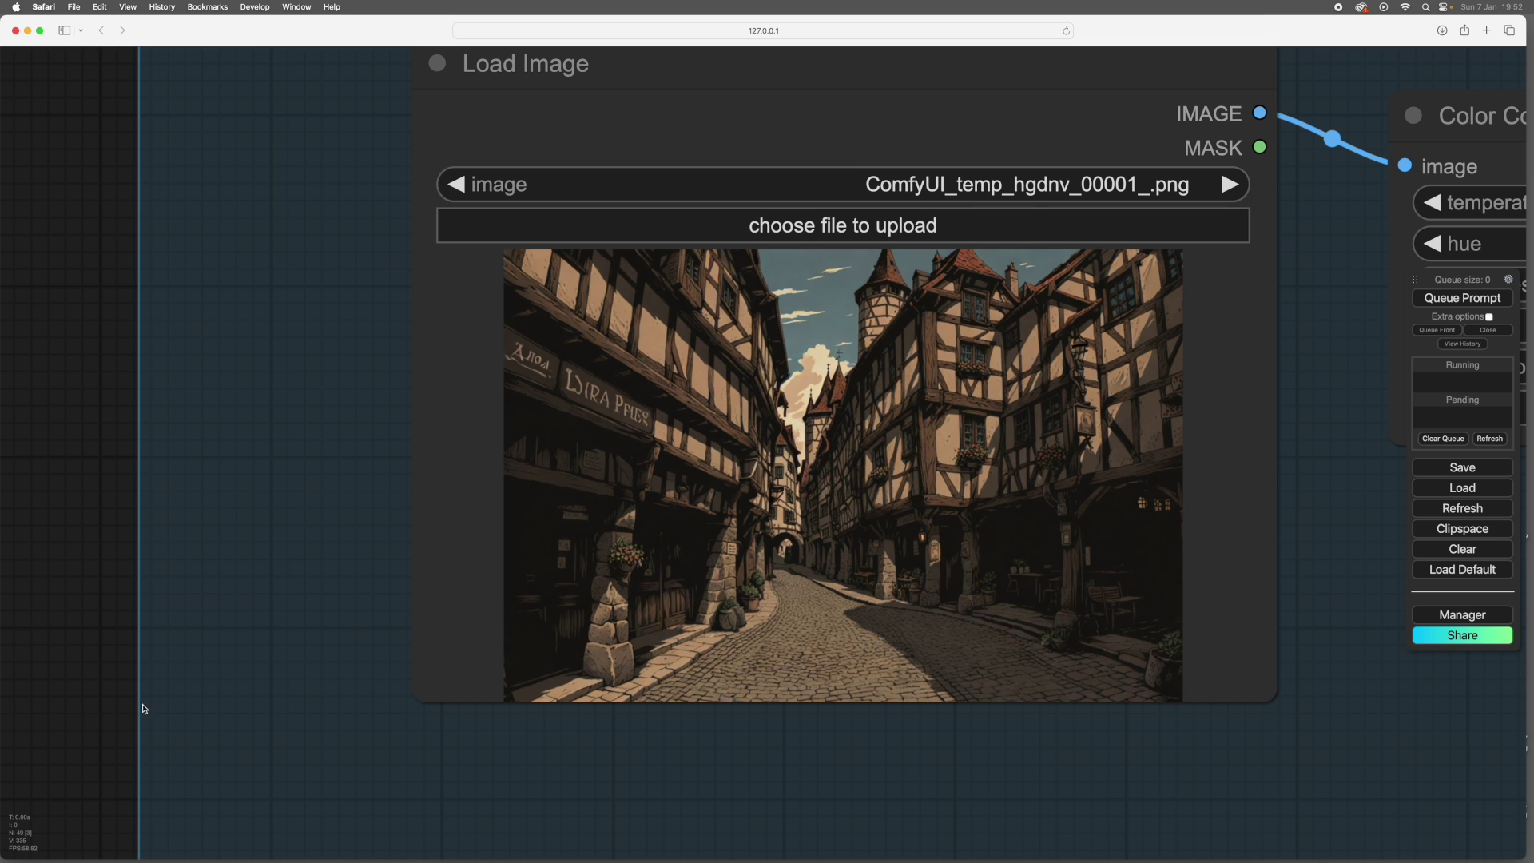
Step: Examine the comic image loaded in the ImagetoImage group and the Color Correct node it feeds
drag(82, 688, 44, 602)
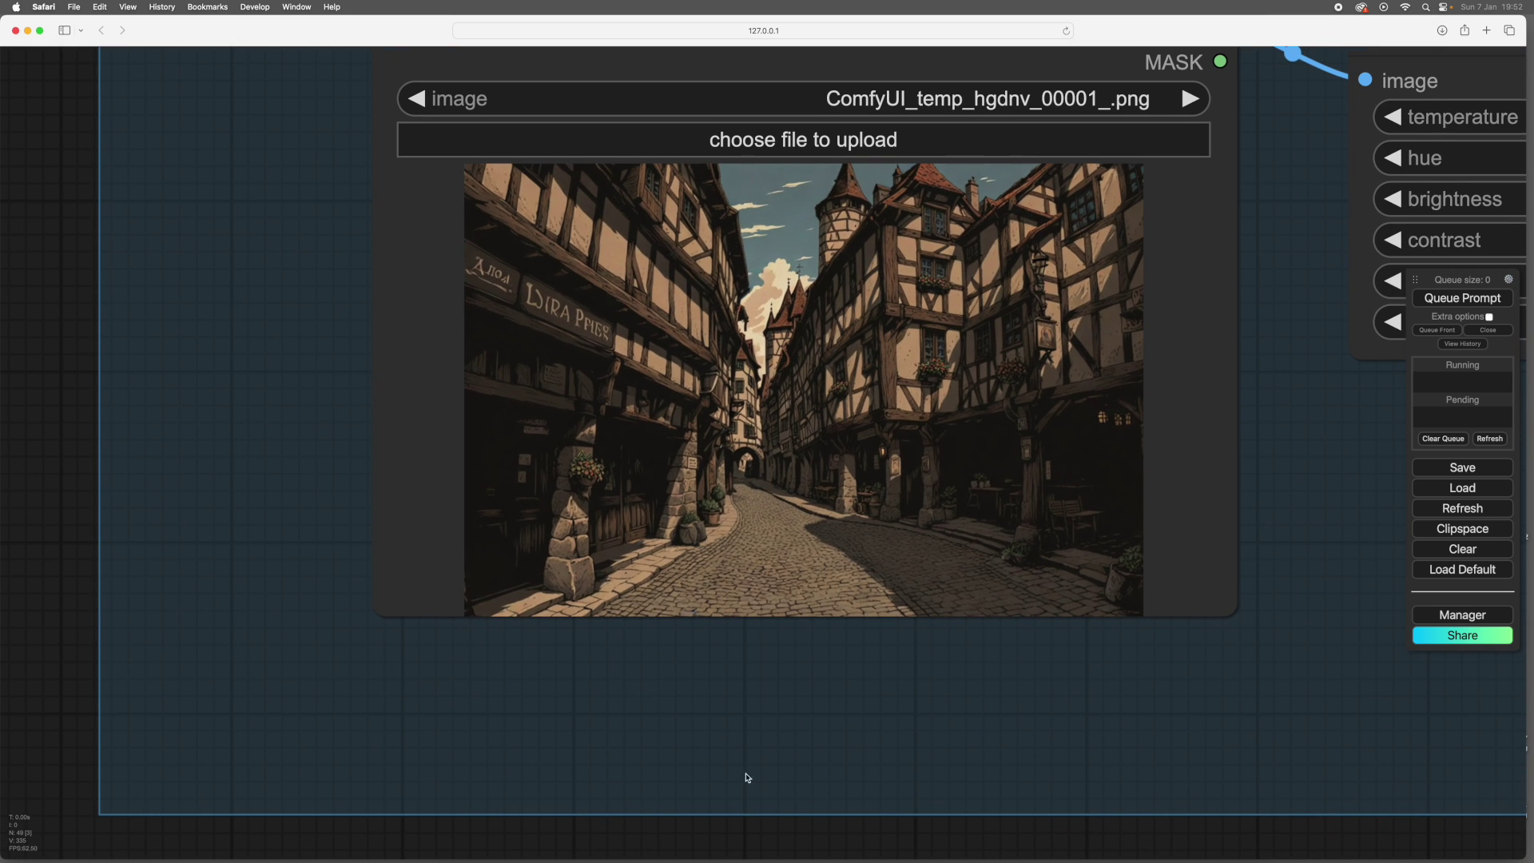
drag(848, 839, 332, 807)
scroll(380, 803, down, 2)
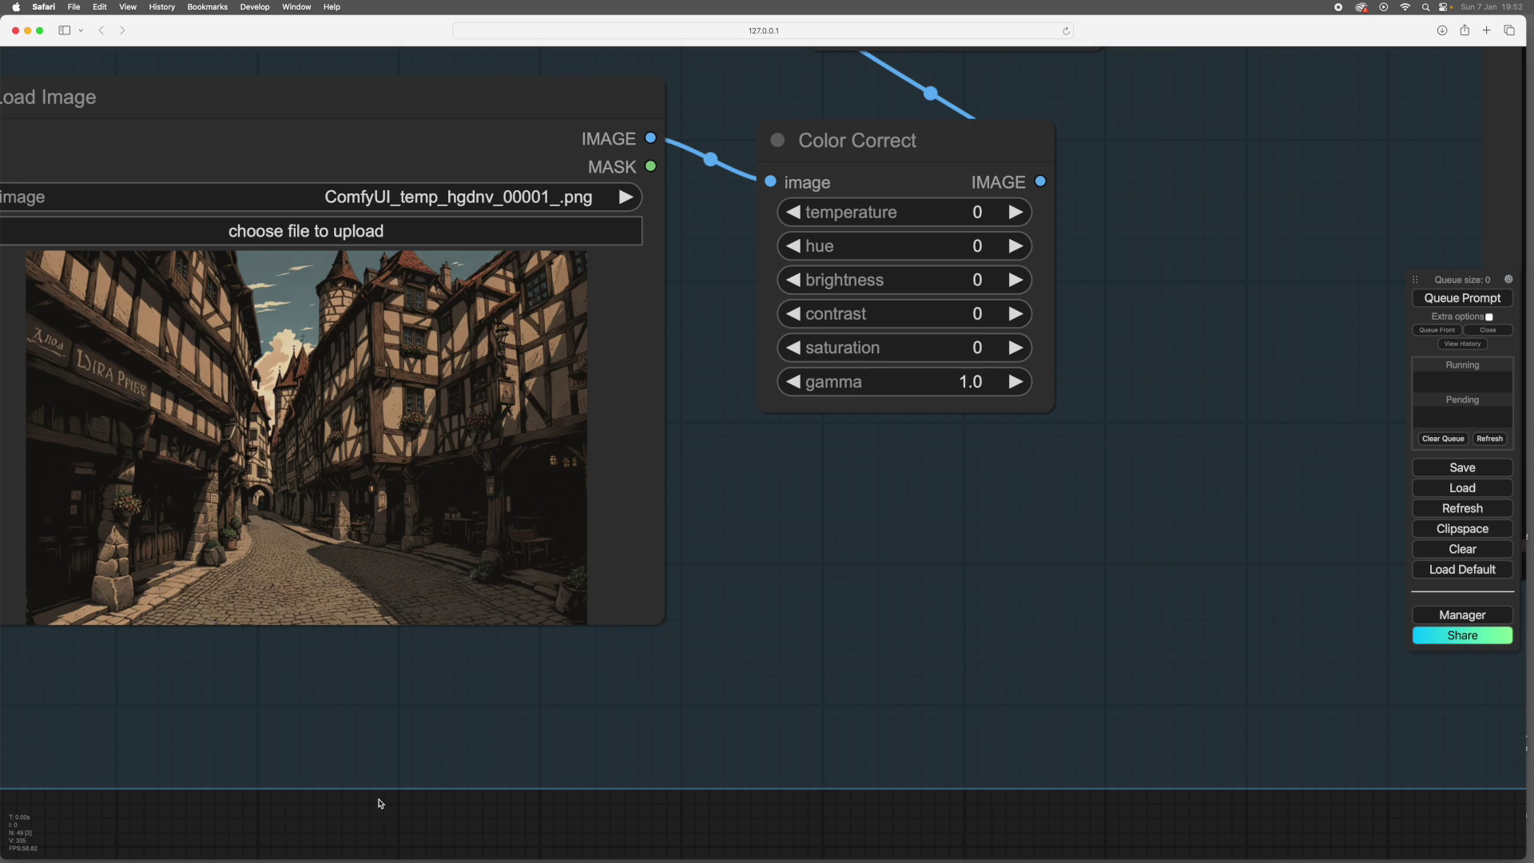
scroll(380, 802, down, 2)
scroll(380, 802, up, 1)
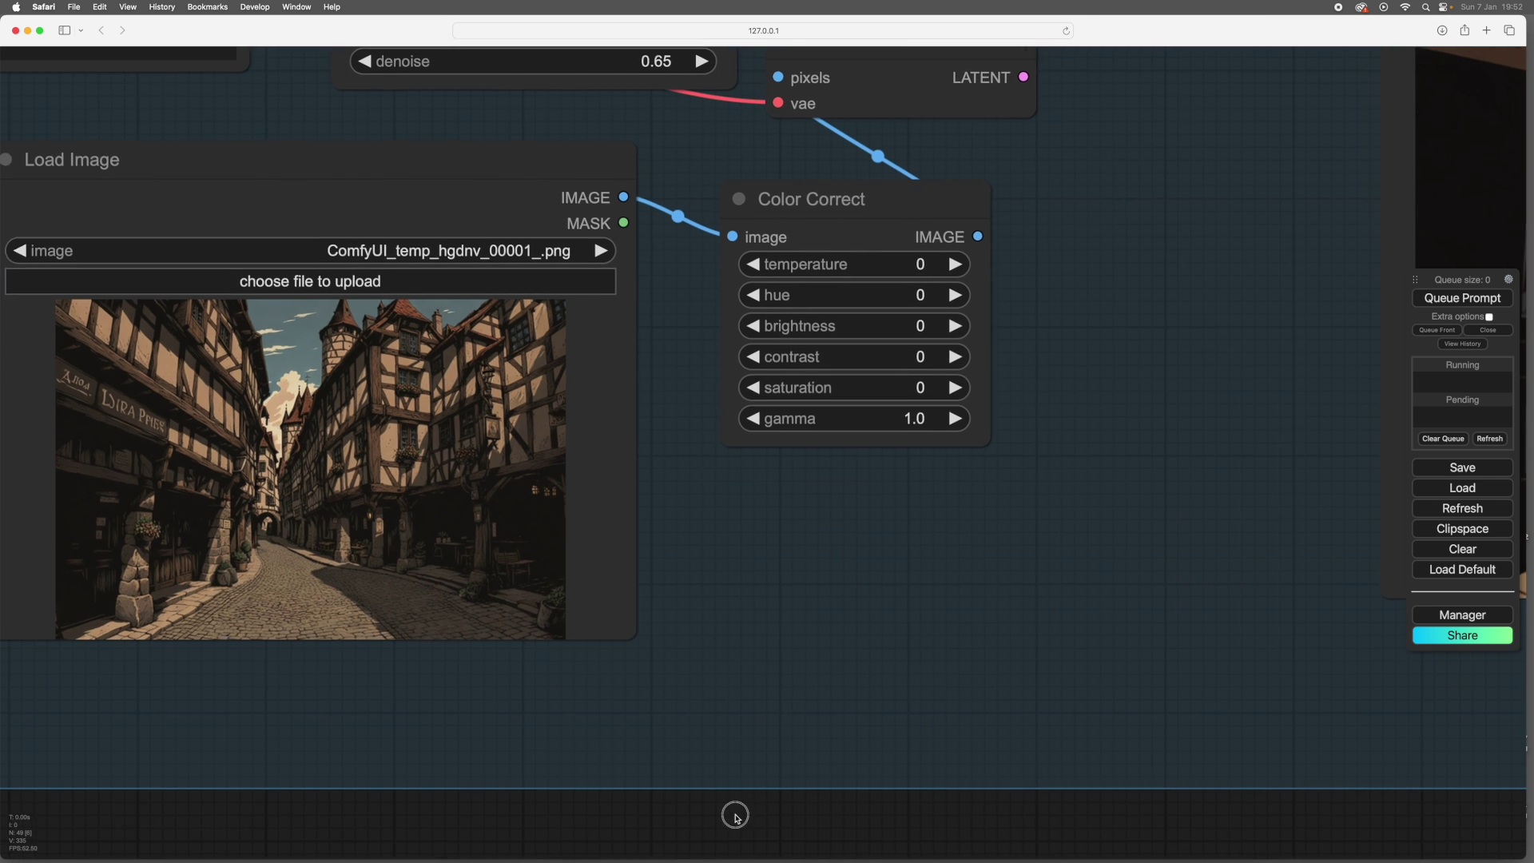
drag(729, 811, 877, 823)
scroll(877, 824, down, 5)
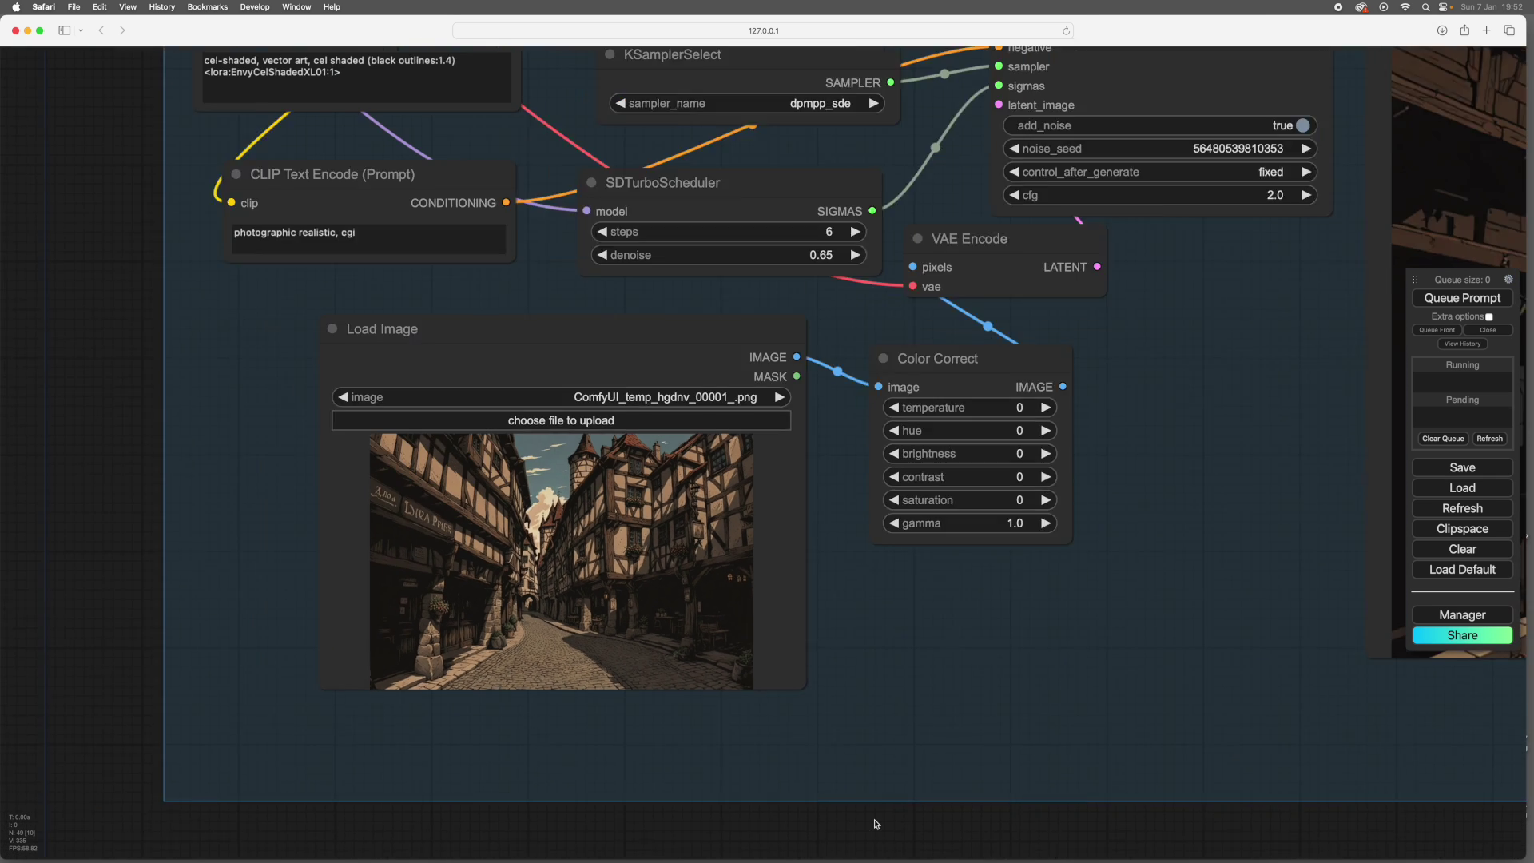
scroll(876, 824, up, 1)
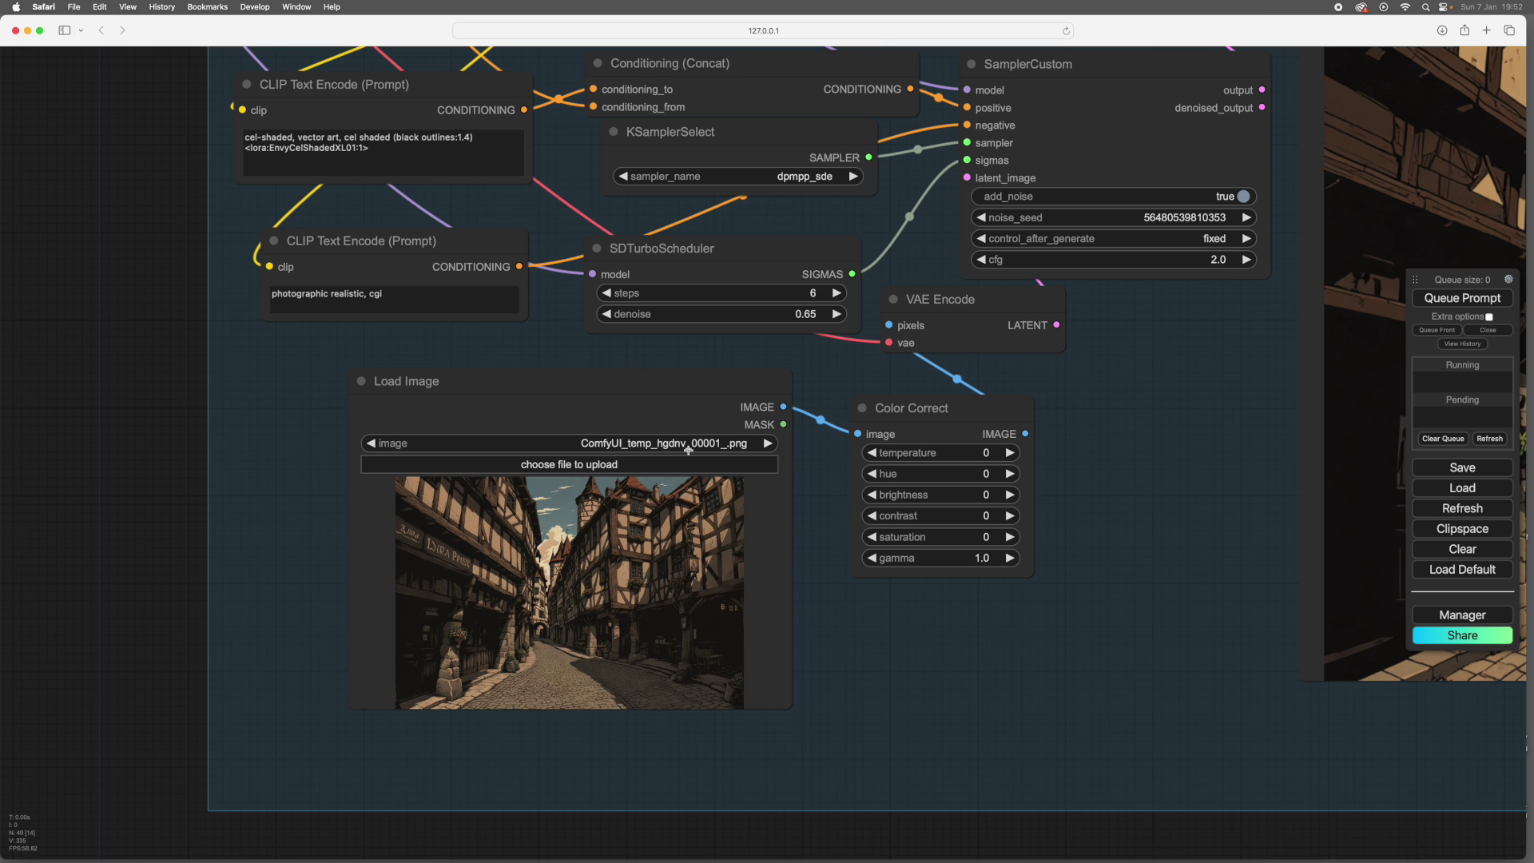
Step: Review the ImagetoImage group's Load LoRA, CLIP text prompts and sampler settings, and trace its conditioning back to the MasterPositive prompt
drag(161, 361, 267, 455)
scroll(230, 448, up, 2)
scroll(230, 448, down, 4)
scroll(280, 444, up, 1)
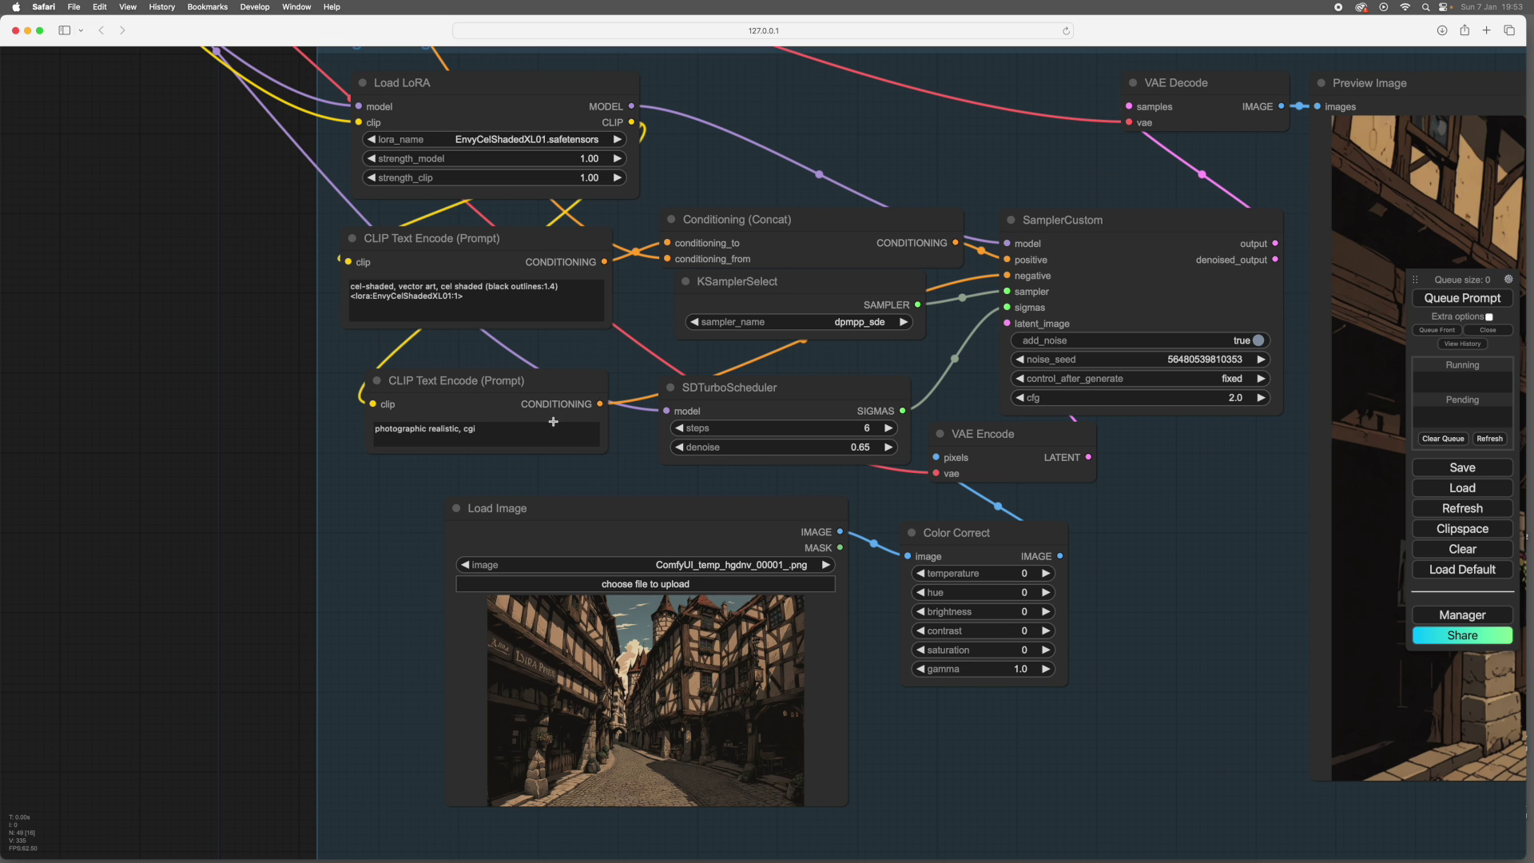
drag(242, 330, 275, 513)
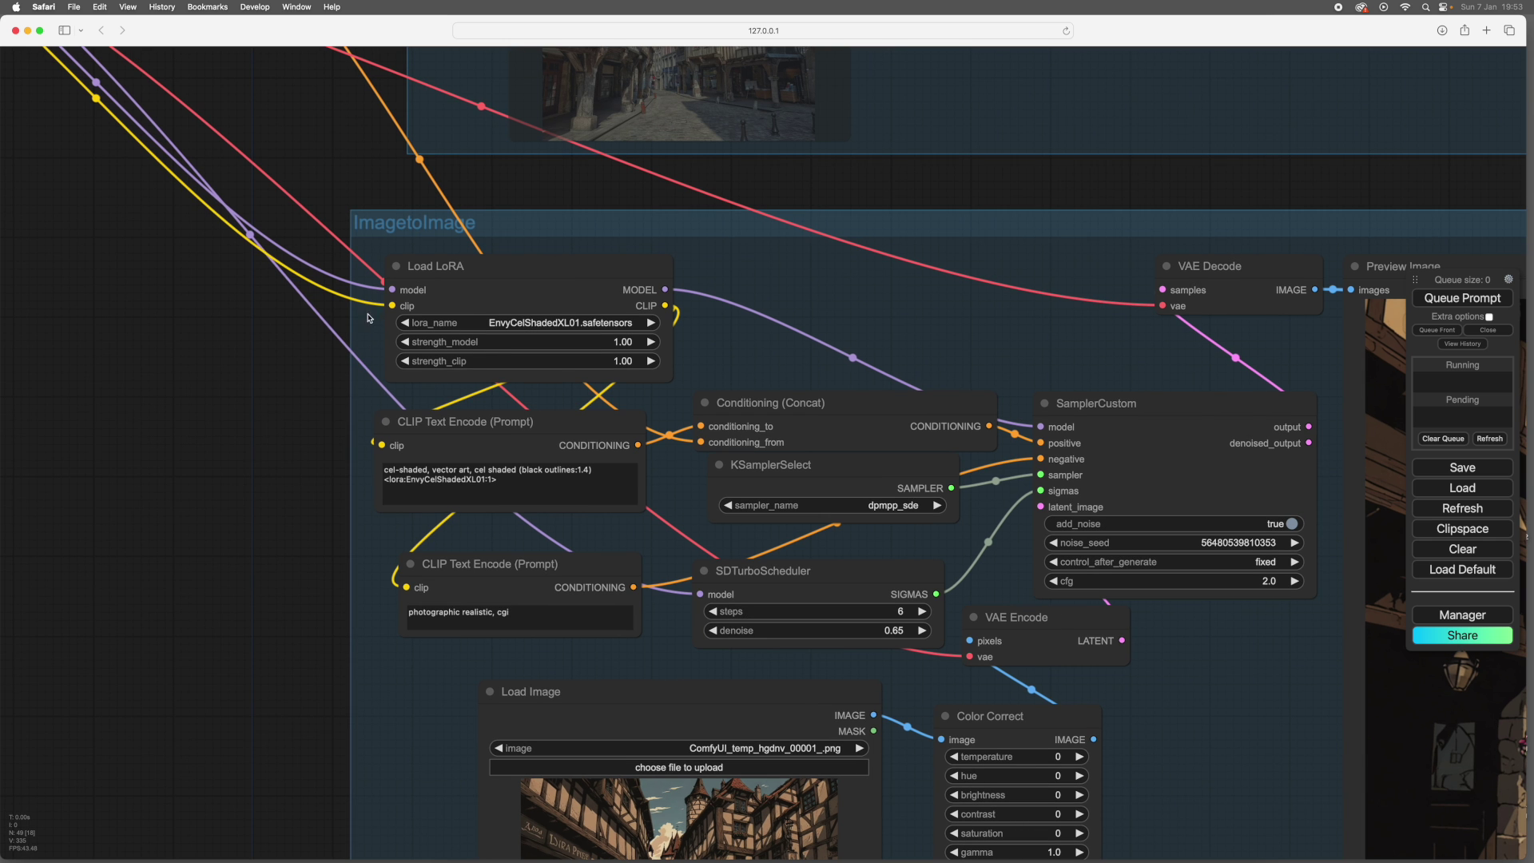
drag(215, 438, 151, 326)
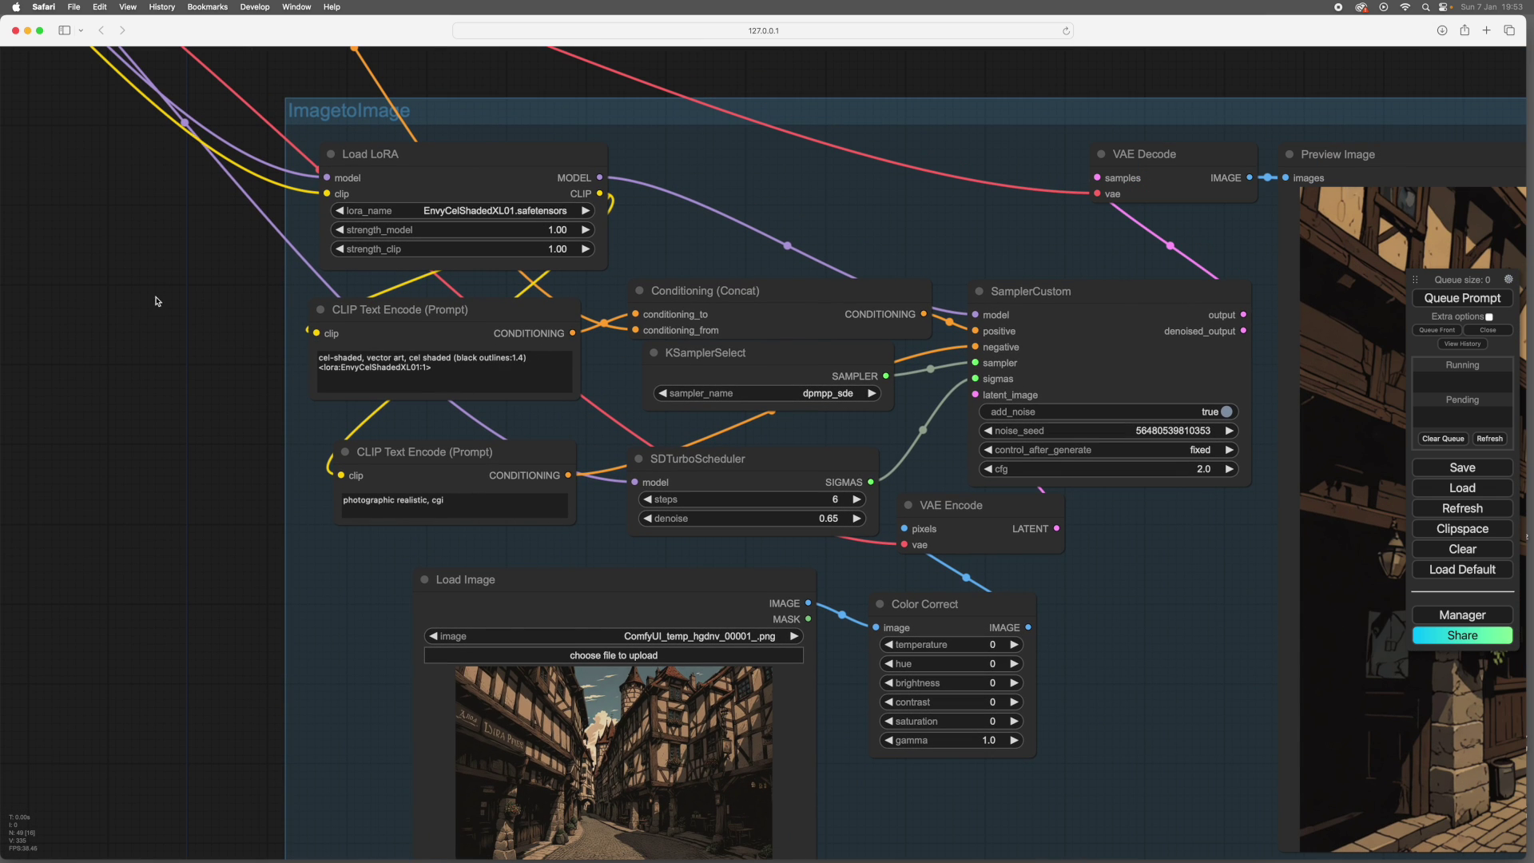
drag(158, 300, 554, 735)
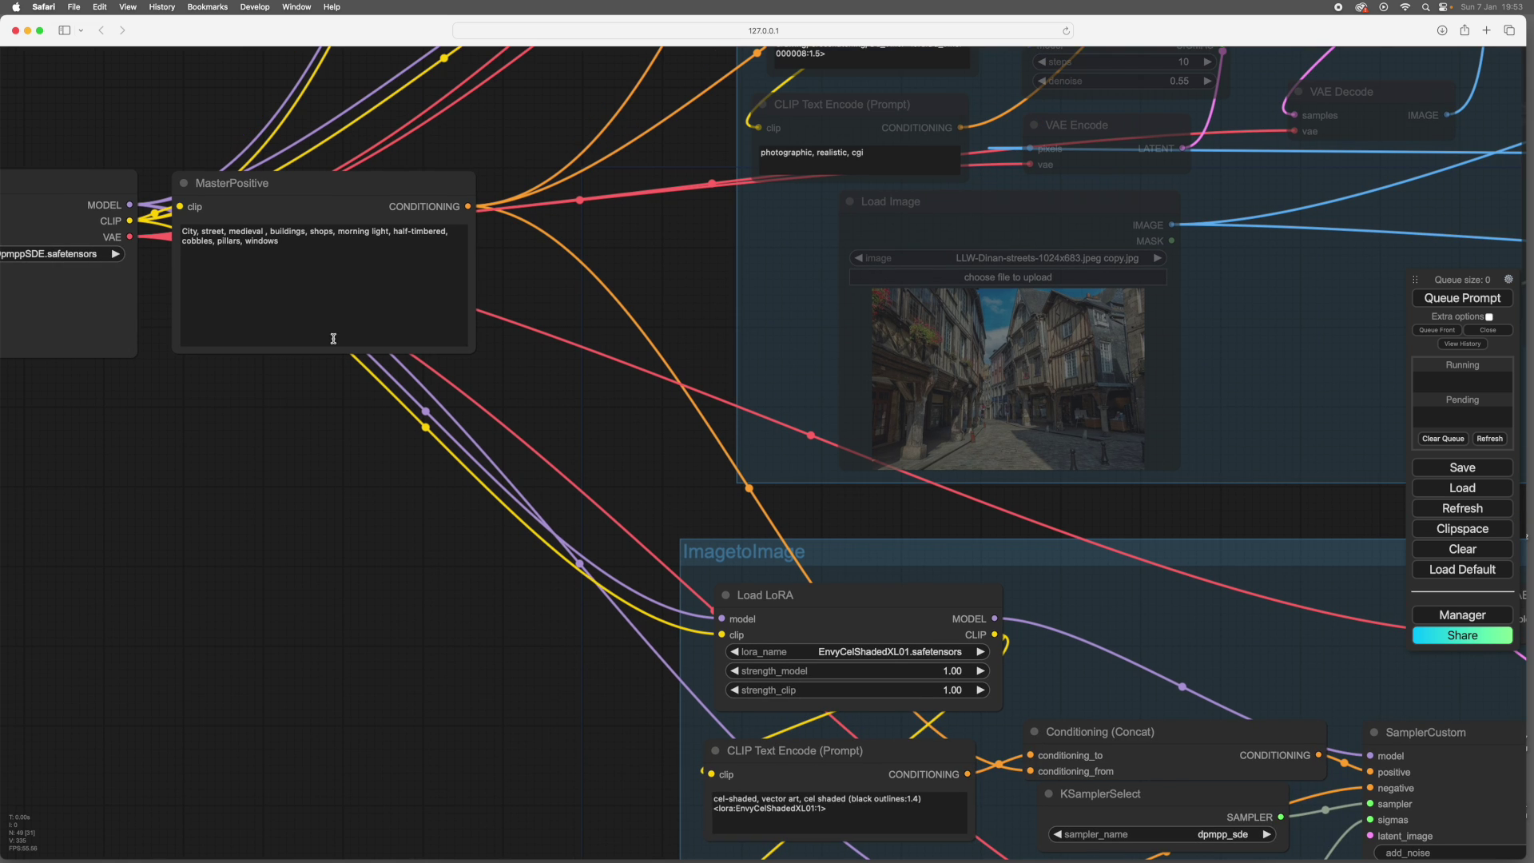
drag(445, 695, 118, 417)
scroll(118, 417, down, 3)
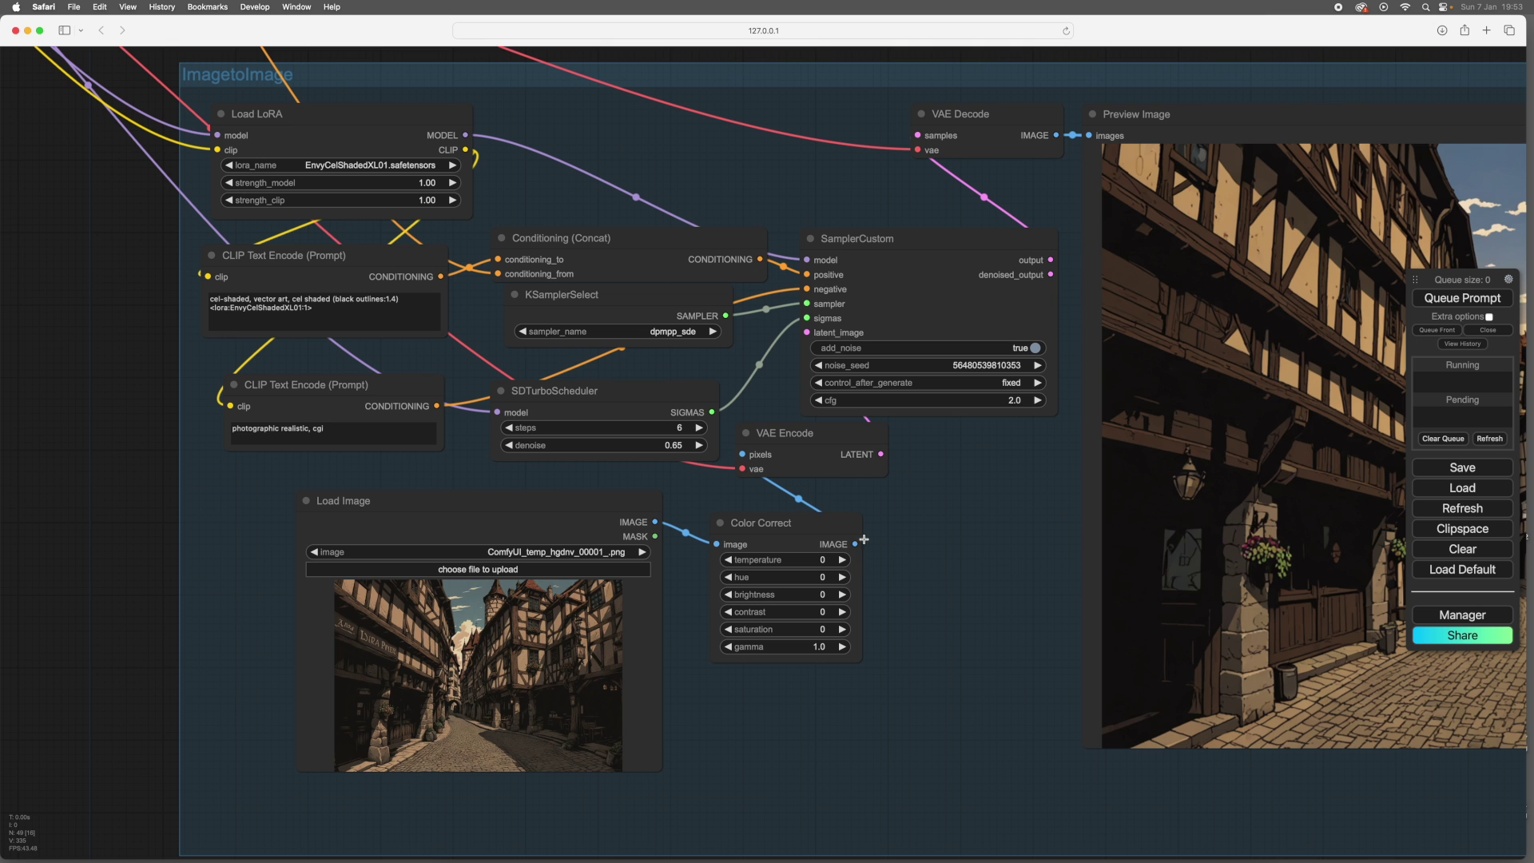
Step: Inspect the cel-shaded street image in the ImagetoImage group's Preview Image node
scroll(120, 515, down, 3)
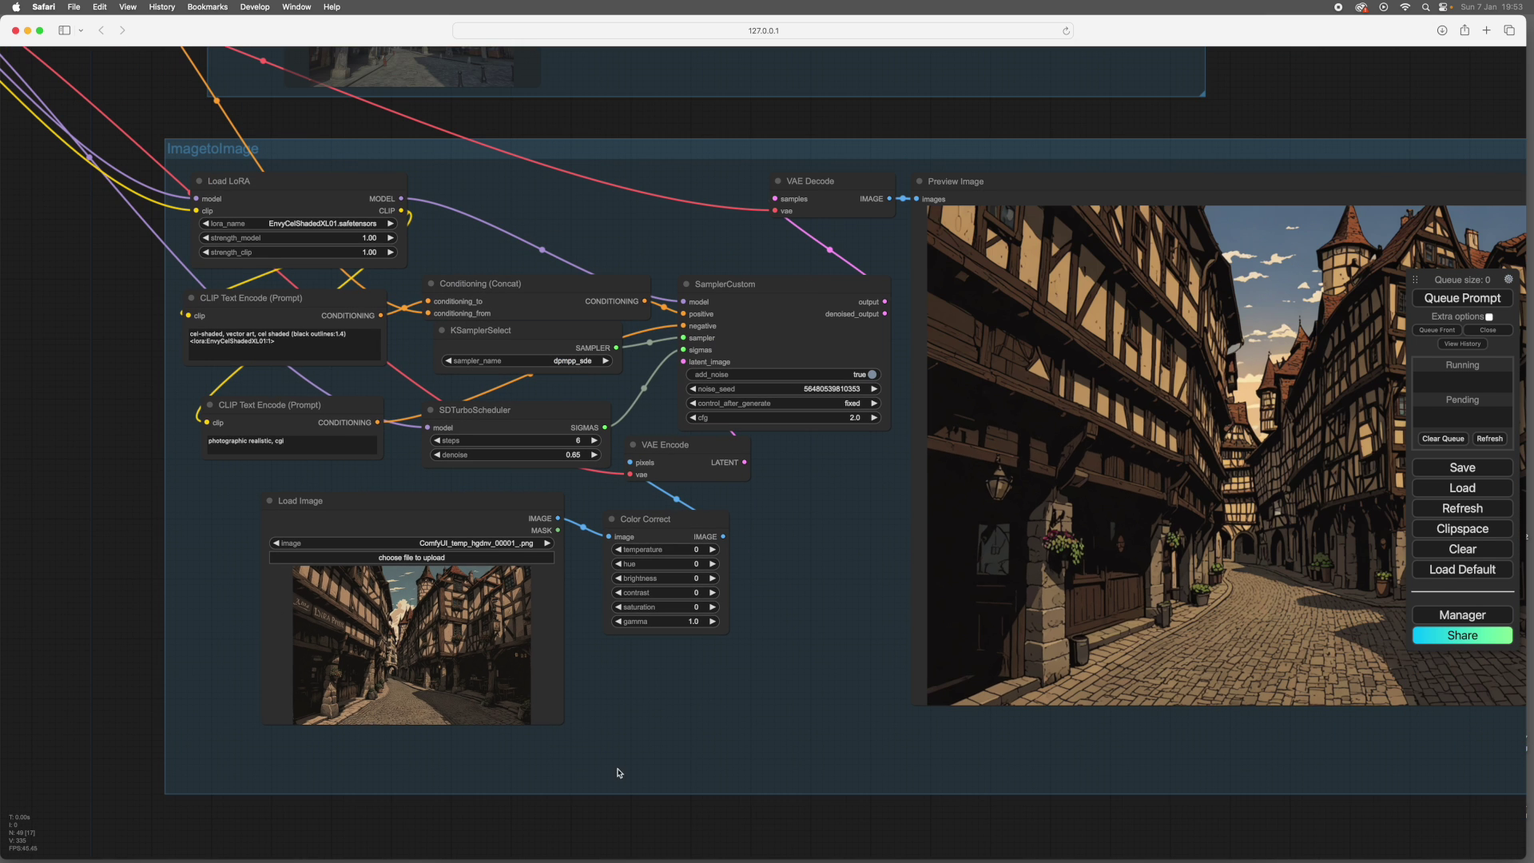
drag(798, 836, 367, 832)
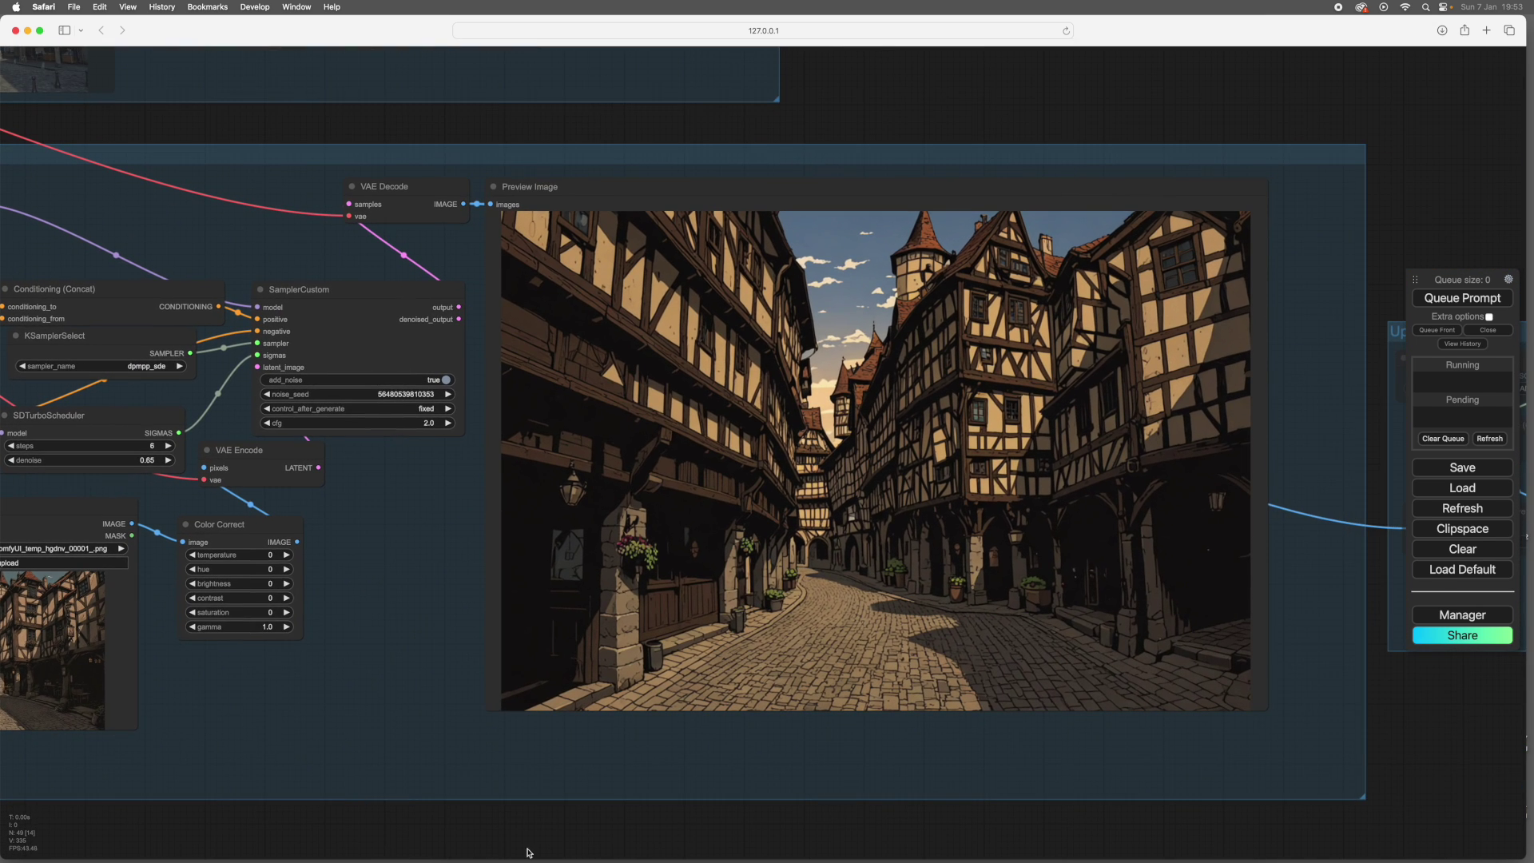
drag(581, 837, 530, 835)
scroll(667, 803, up, 2)
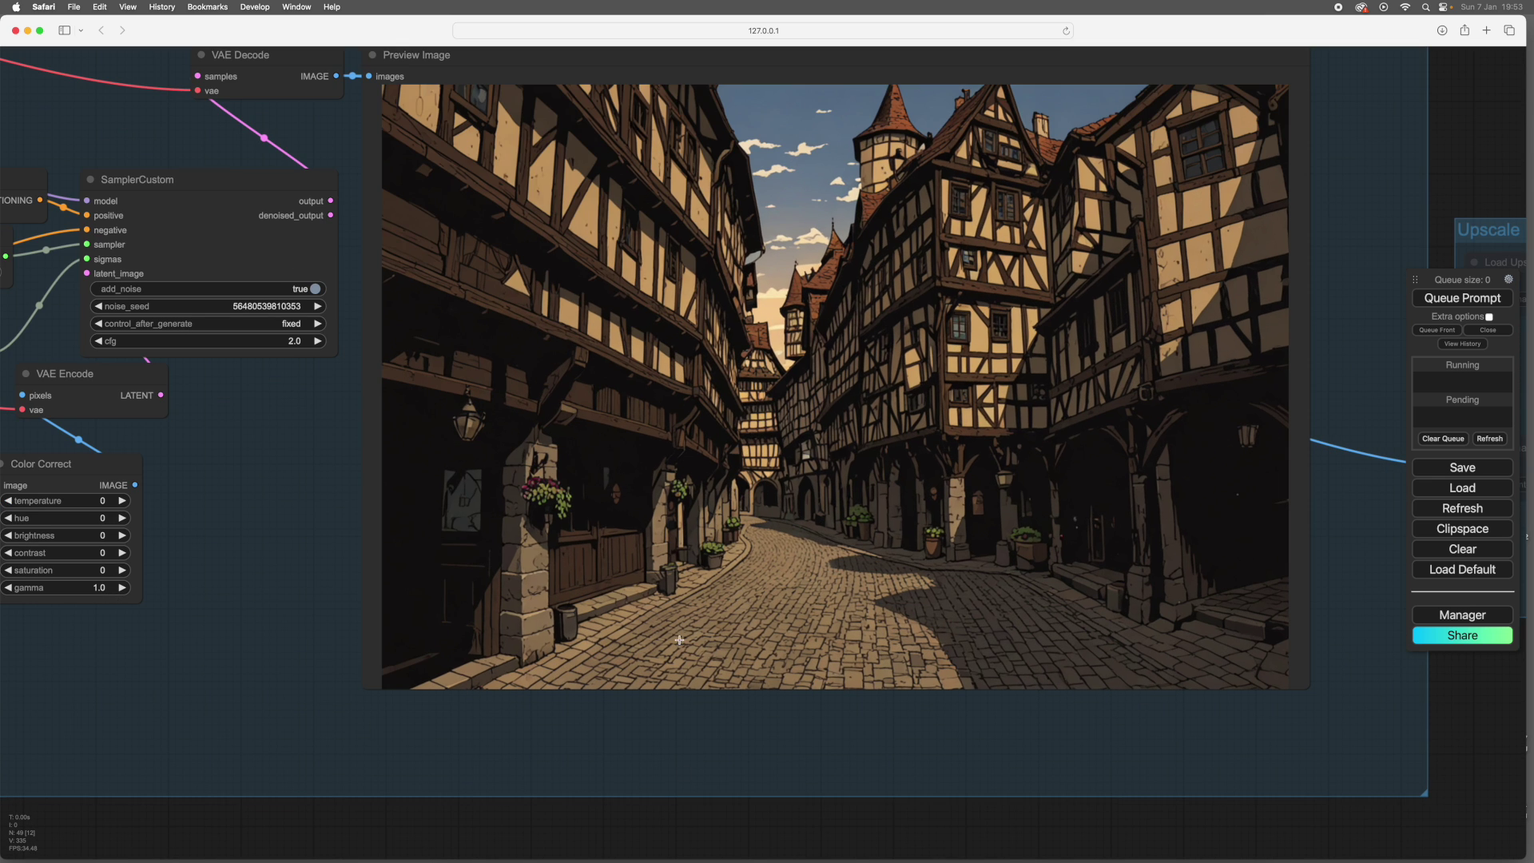
drag(638, 818, 593, 843)
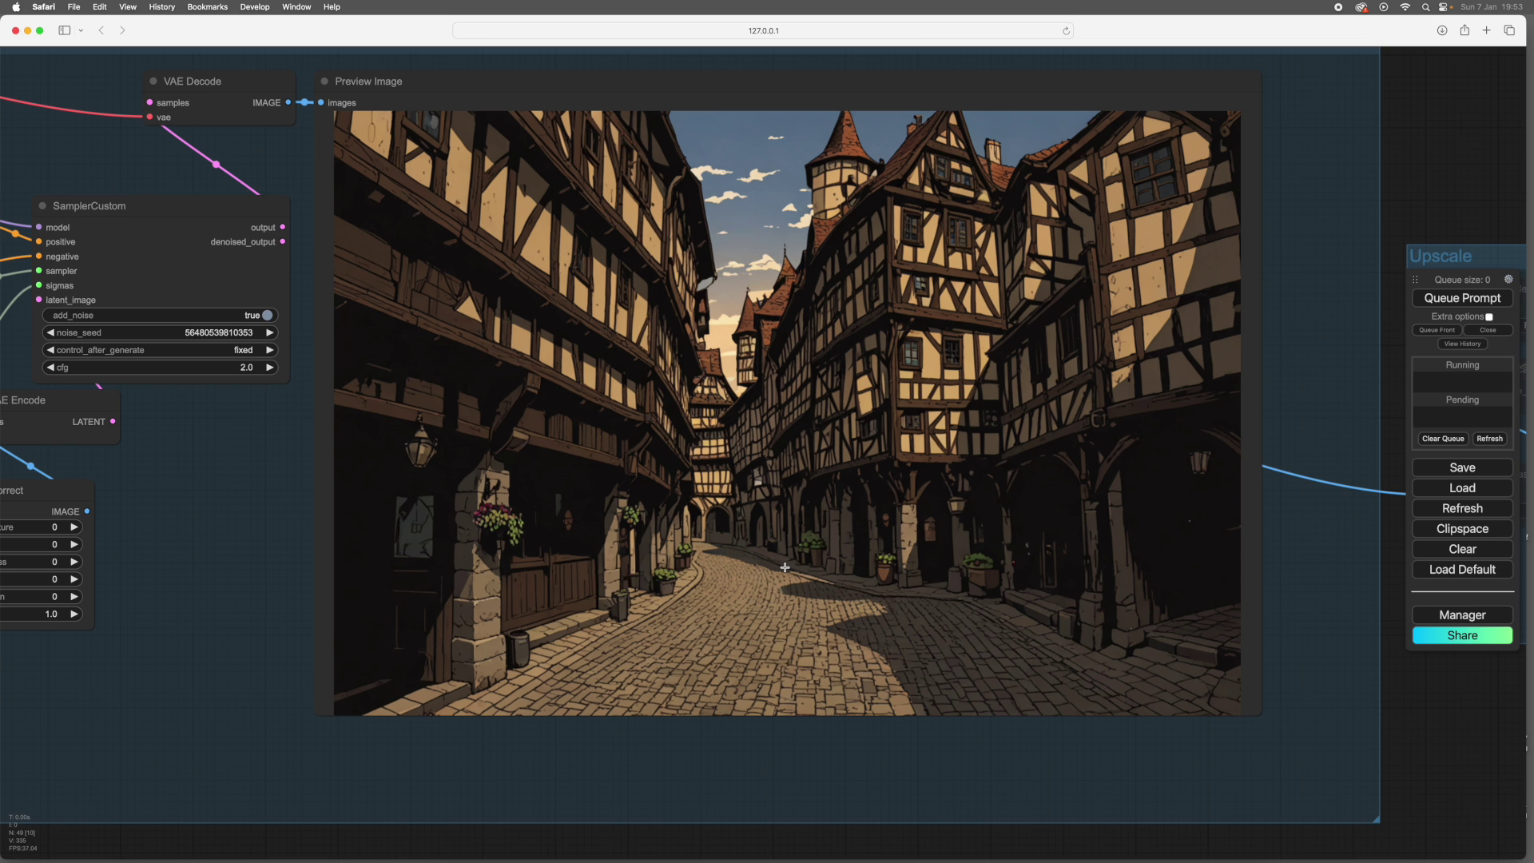
scroll(784, 567, up, 2)
scroll(784, 567, down, 2)
scroll(759, 566, up, 2)
scroll(813, 572, down, 2)
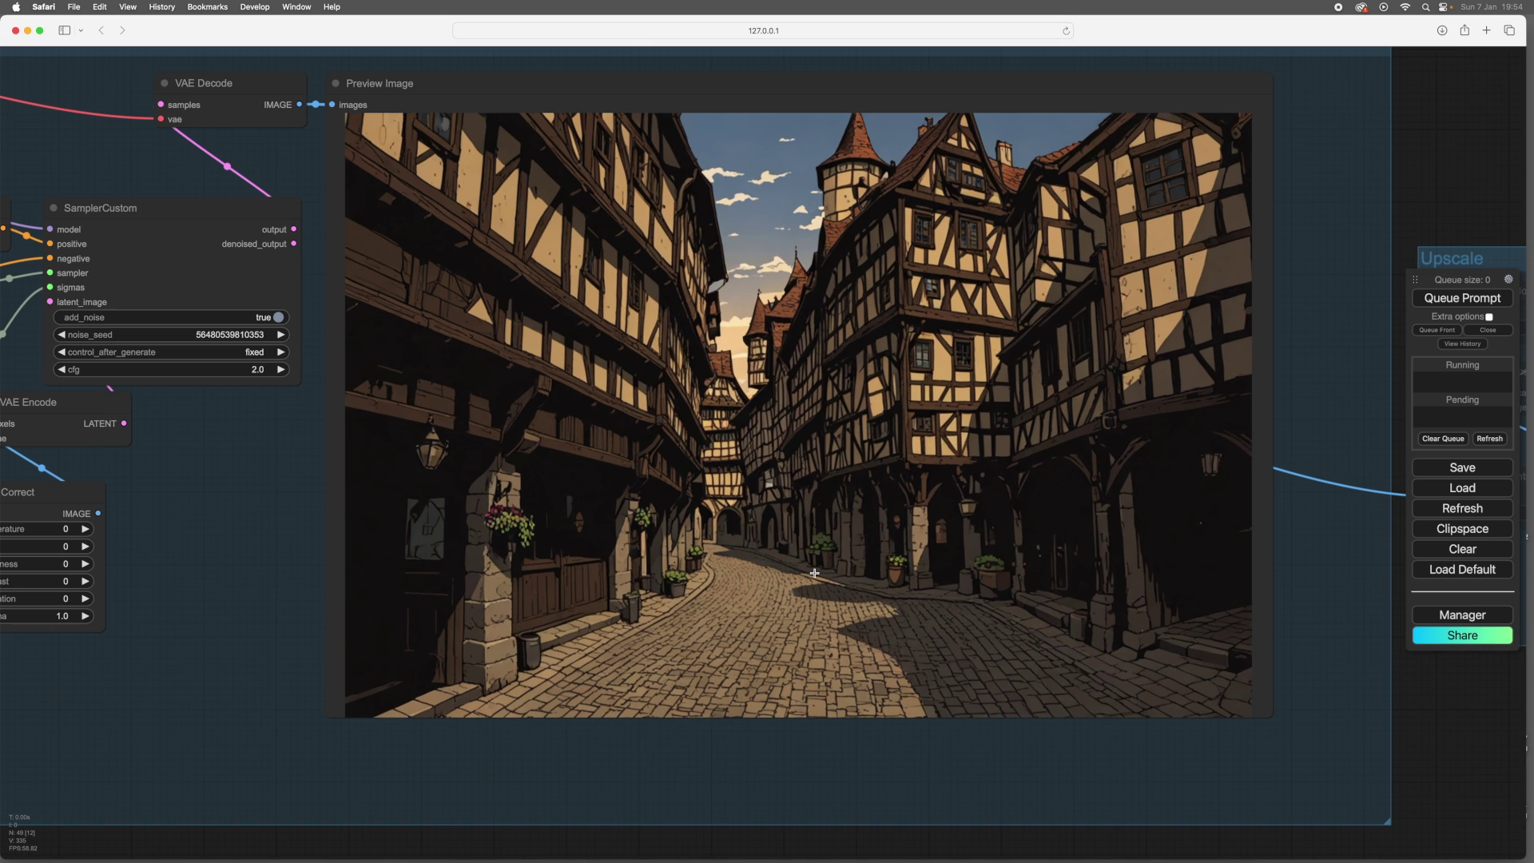
scroll(1436, 717, up, 2)
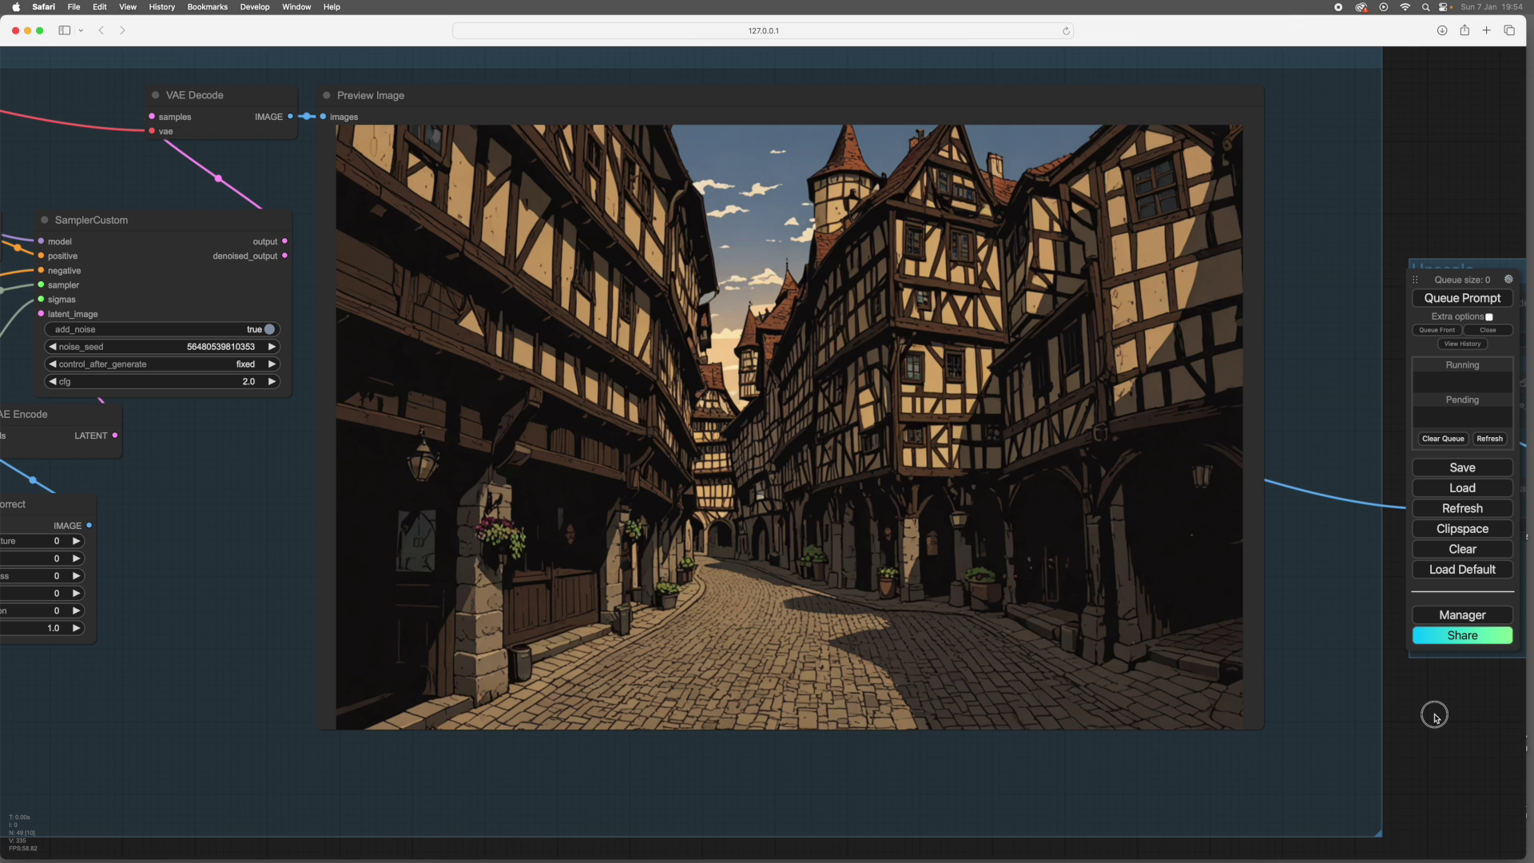
Step: Set the Upscale group's nodes to Always
drag(1424, 709, 628, 725)
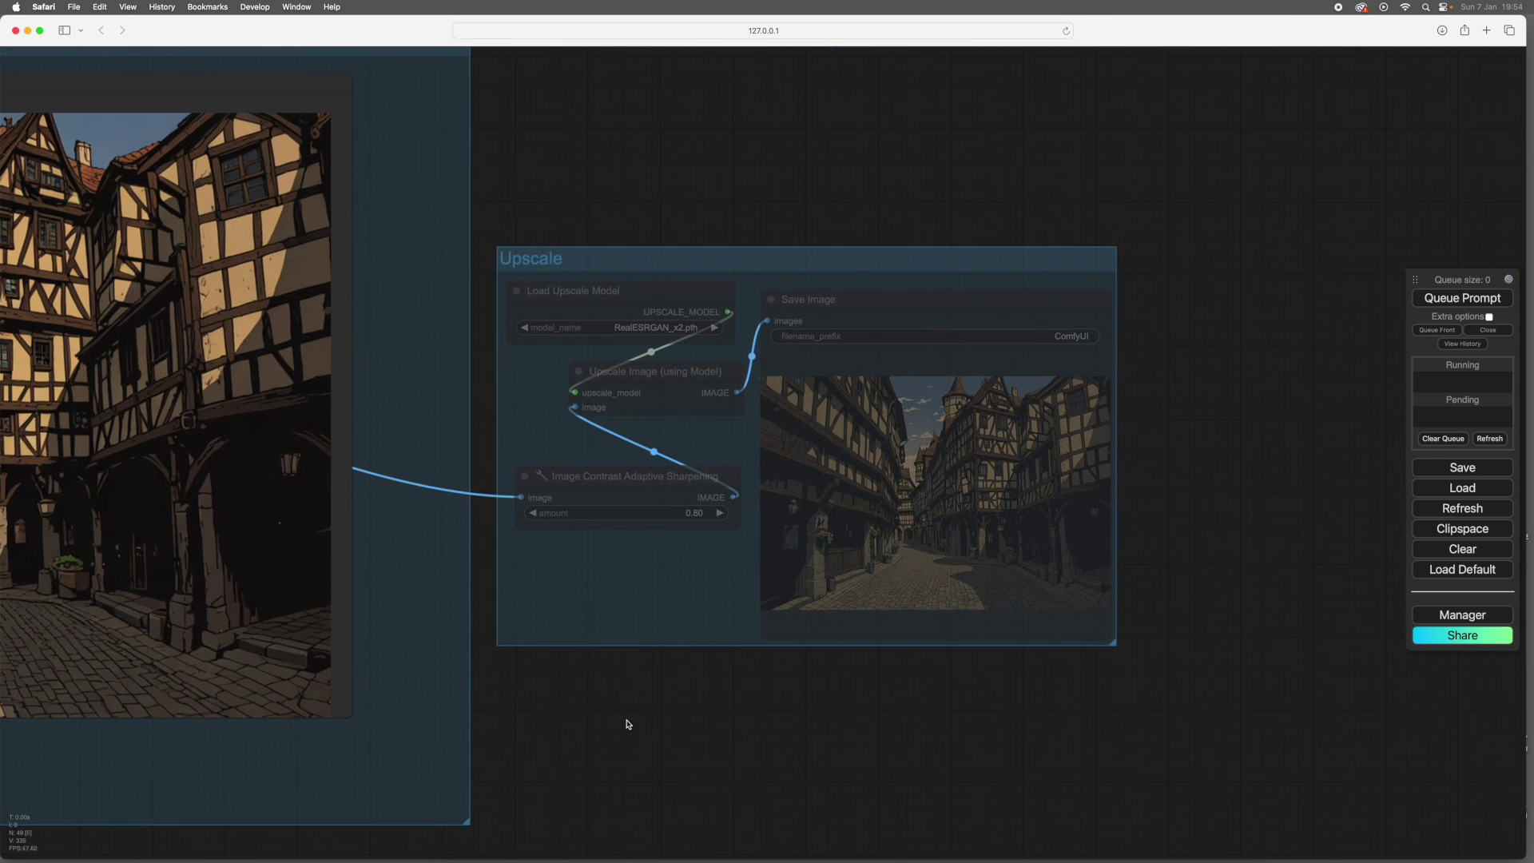
right_click(581, 595)
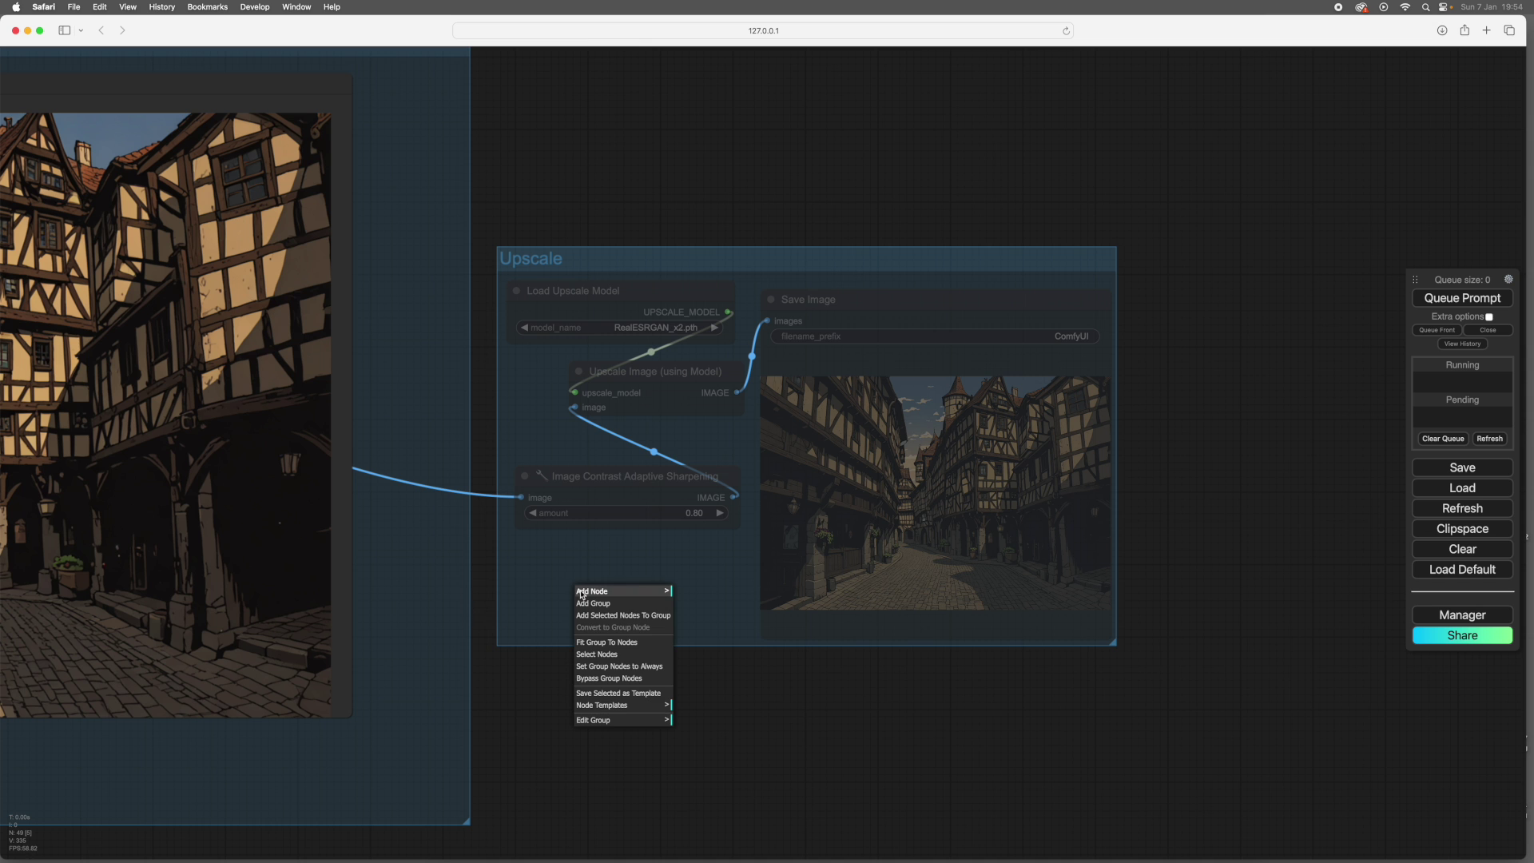
click(604, 667)
Step: Examine the Upscale group's sharpening, RealESRGAN_x2.pth upscale model and Save Image nodes
scroll(781, 703, up, 4)
drag(781, 703, 816, 782)
scroll(815, 781, up, 2)
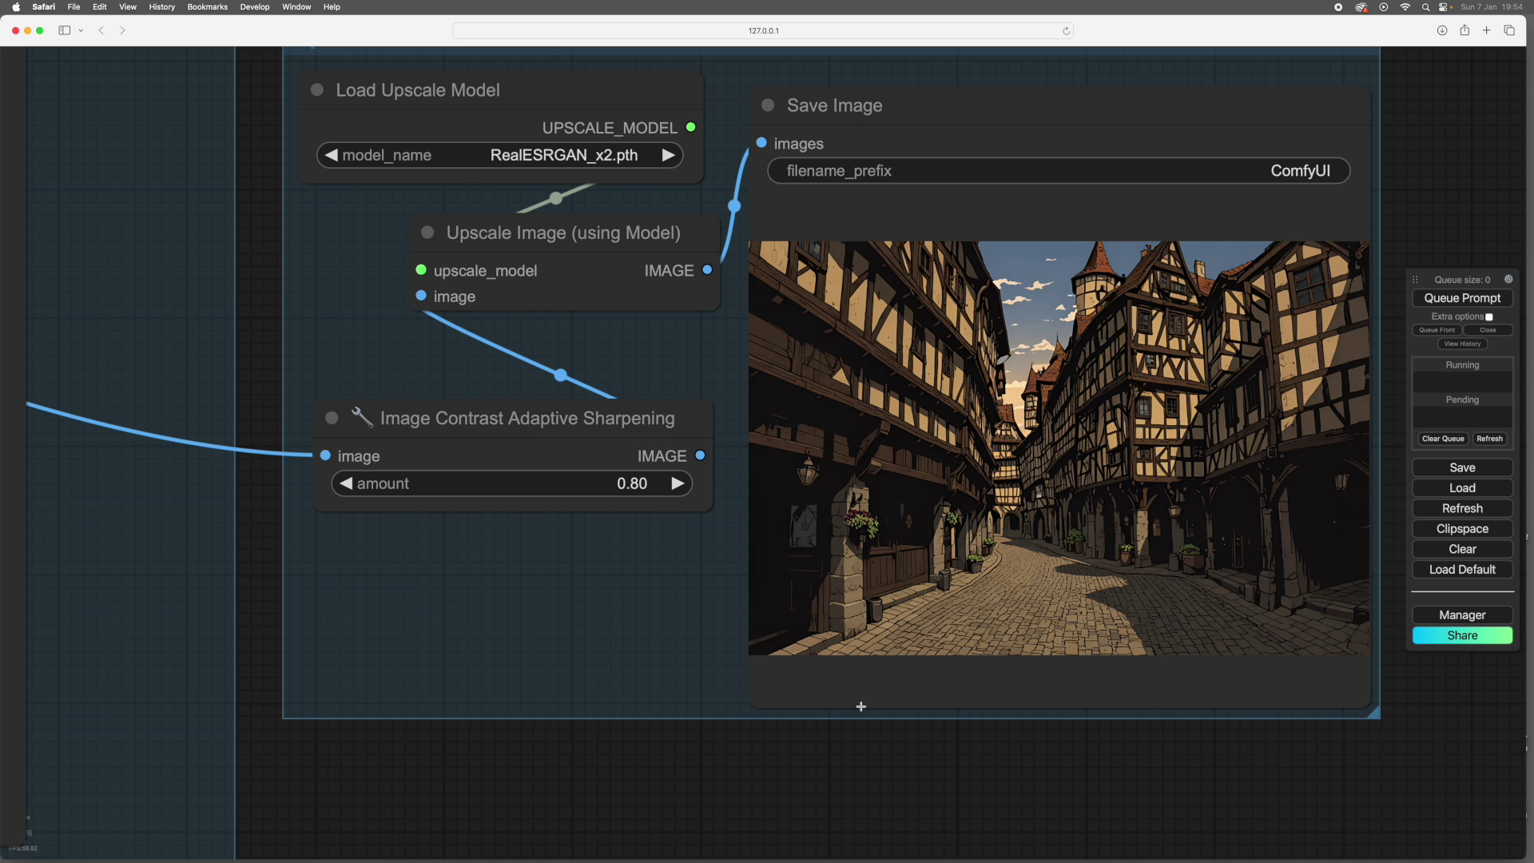
scroll(861, 710, down, 4)
drag(777, 750, 919, 744)
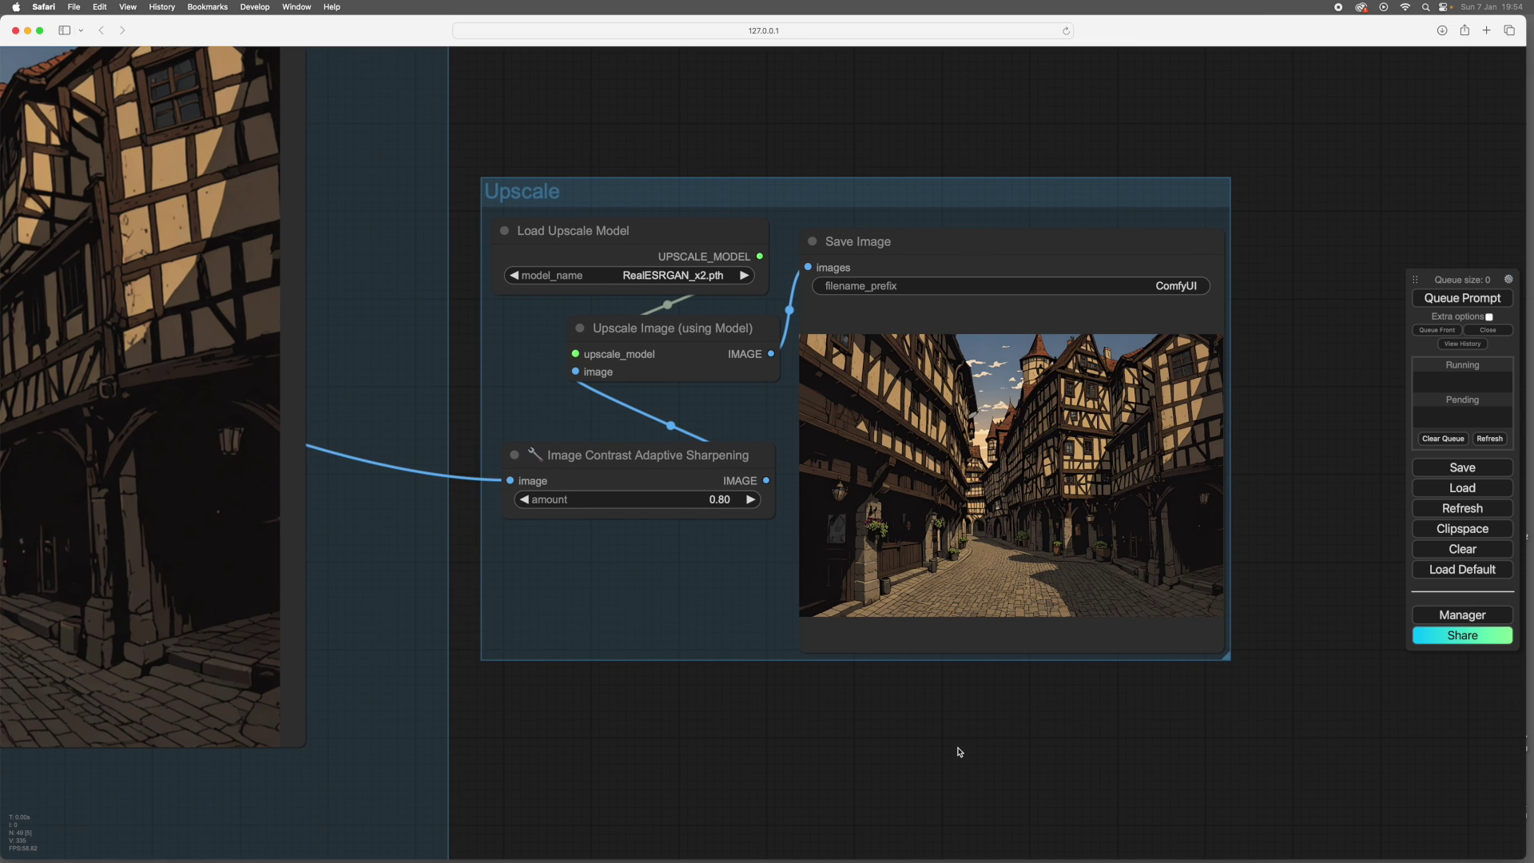
click(837, 757)
scroll(824, 756, up, 2)
mouse_move(879, 730)
mouse_down()
mouse_move(846, 794)
mouse_move(831, 784)
mouse_move(860, 754)
mouse_move(906, 752)
mouse_move(856, 743)
mouse_up()
scroll(879, 789, down, 2)
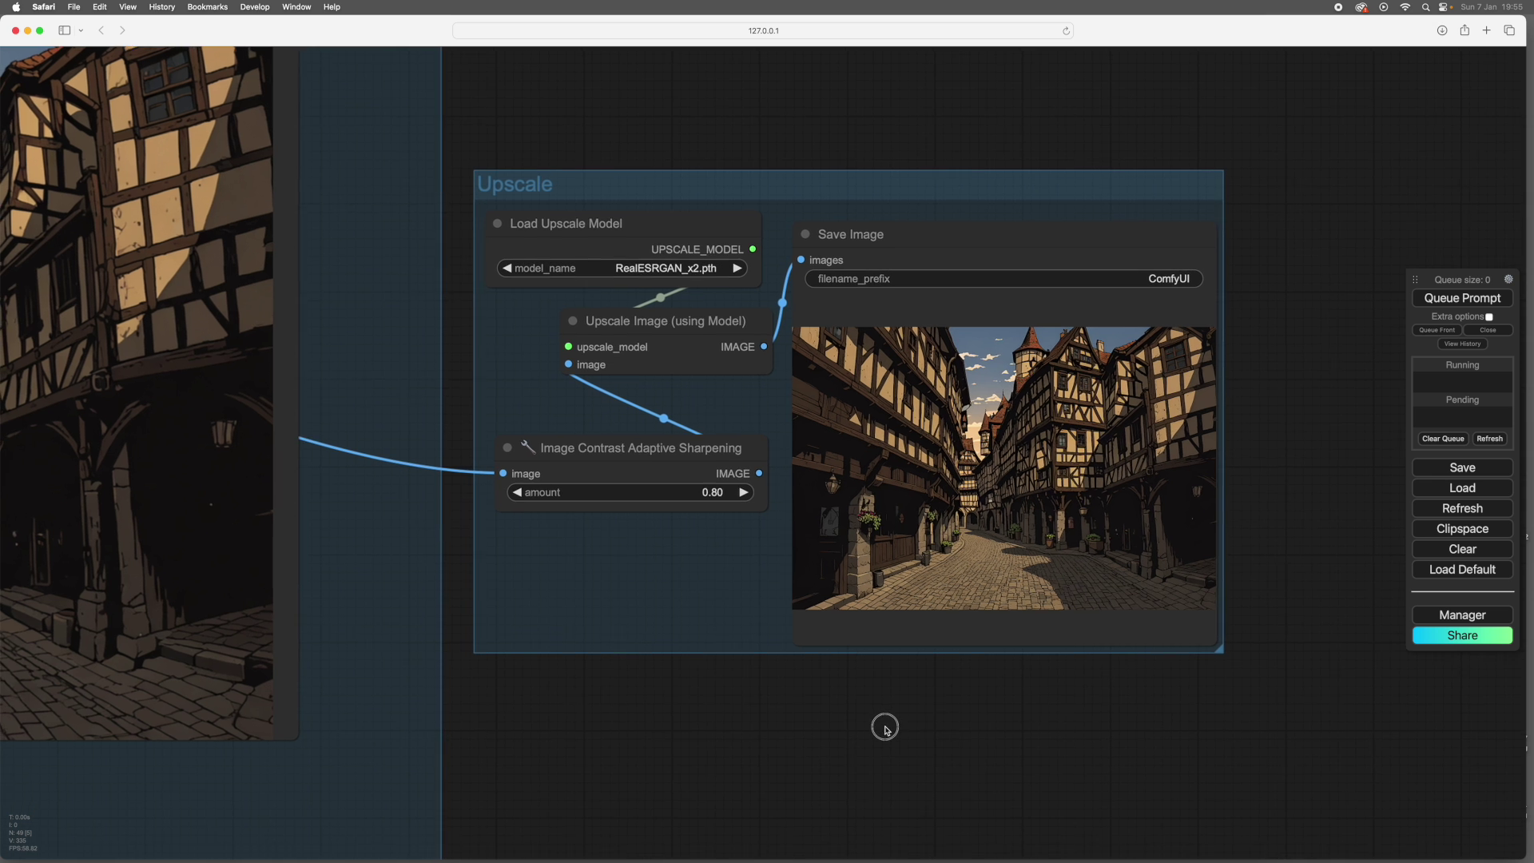
drag(839, 729, 900, 735)
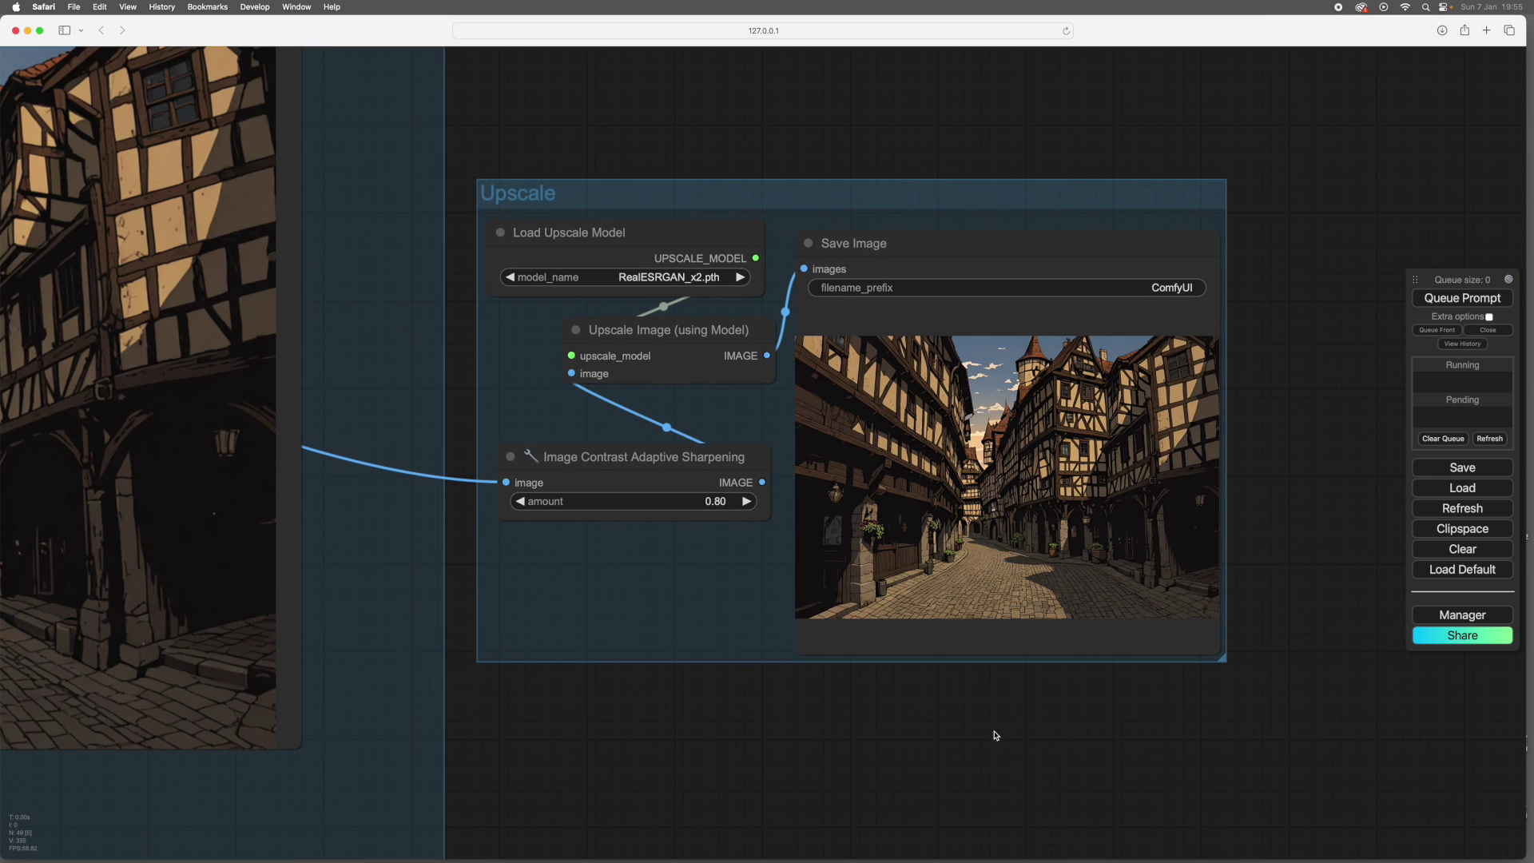
Step: Set the nodes of the ToDrawing group and its adjoining Group to Always
scroll(994, 735, down, 10)
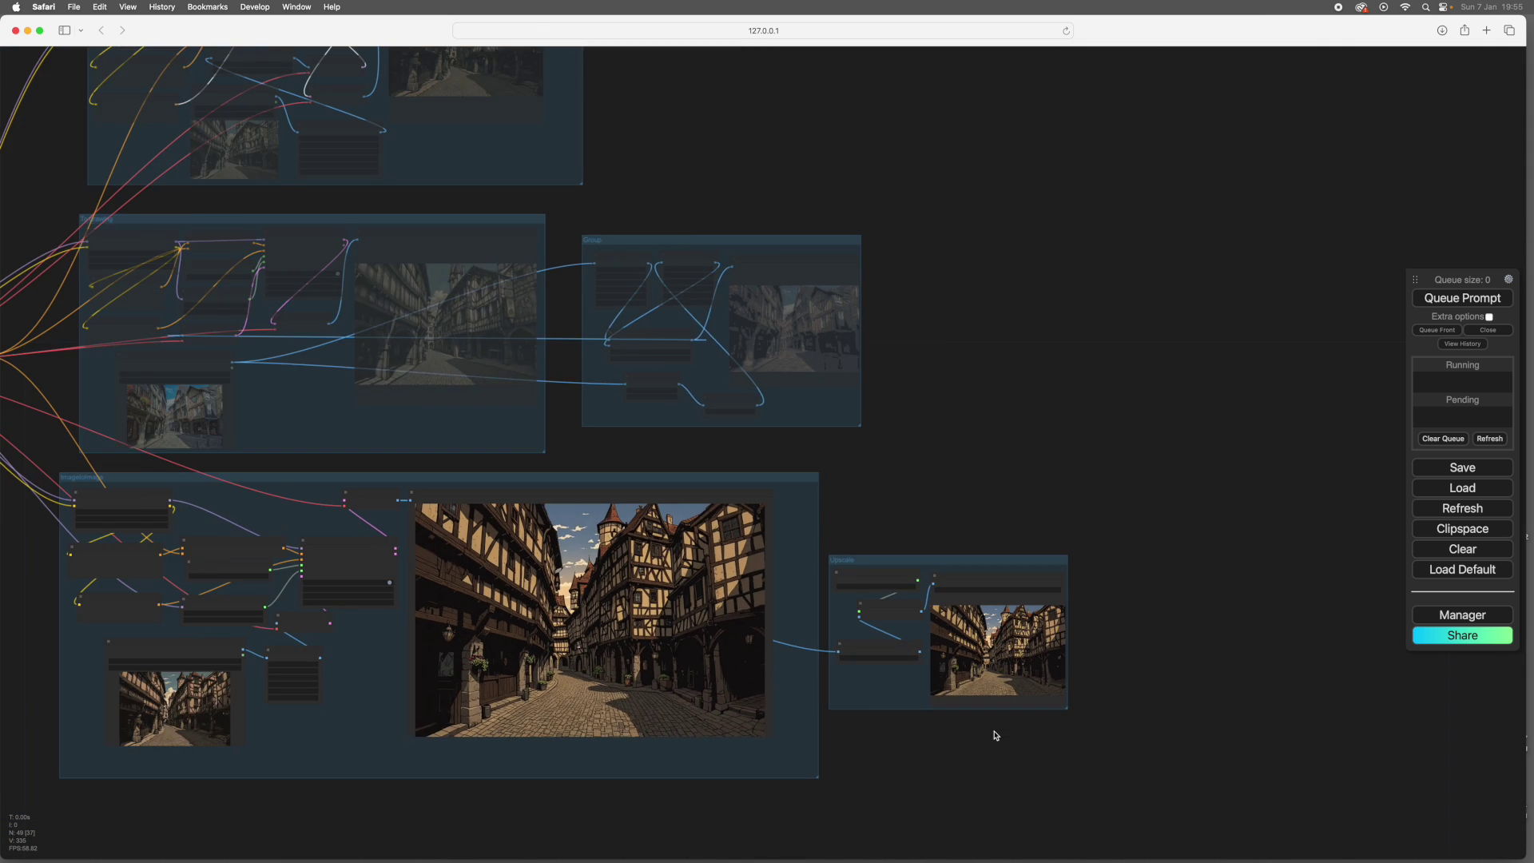
click(1069, 502)
drag(1067, 501, 1137, 519)
right_click(576, 486)
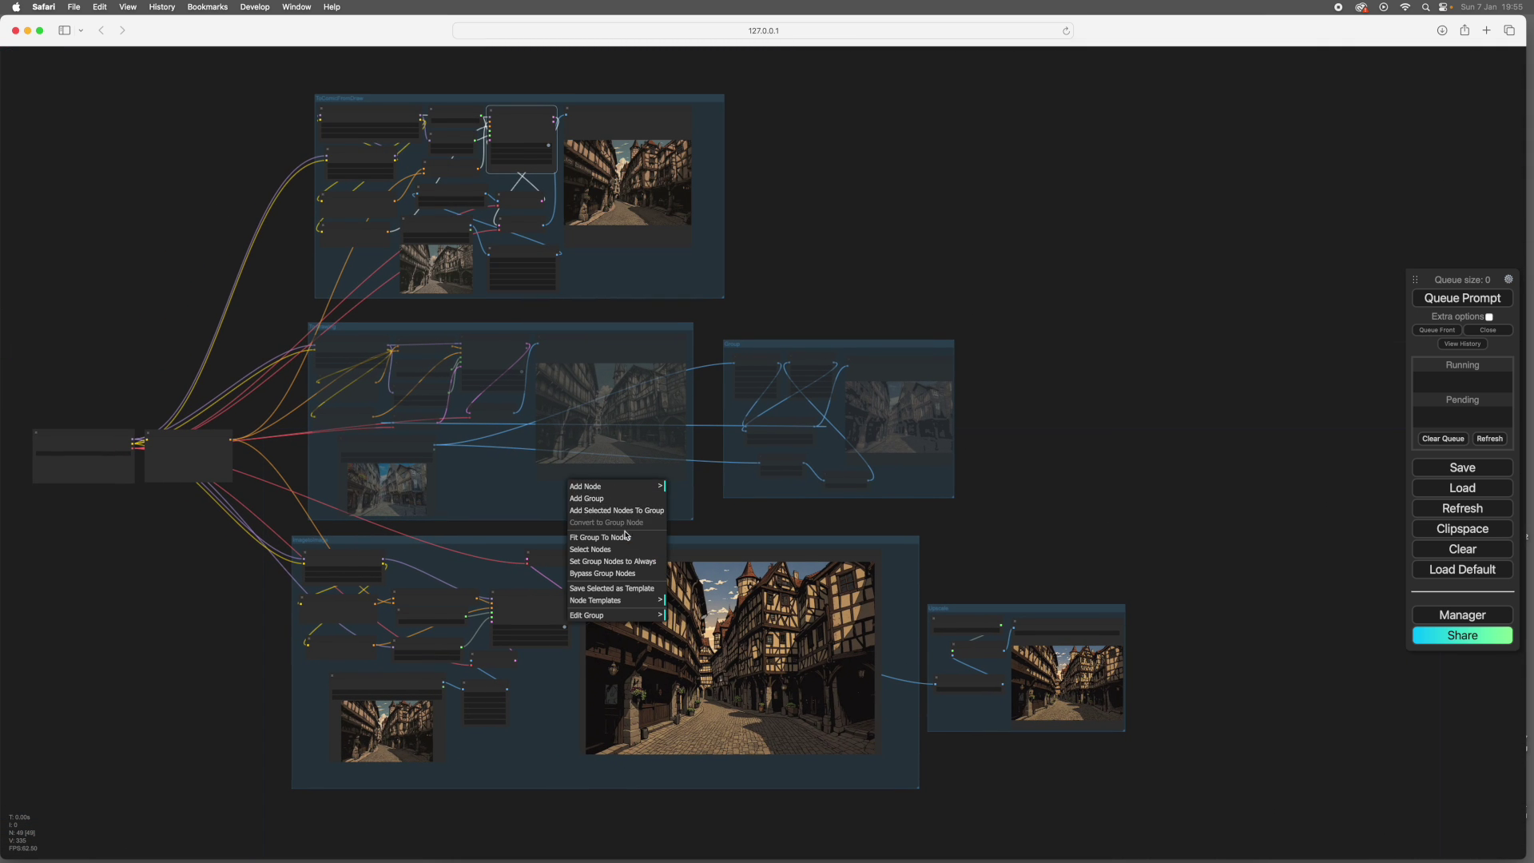
click(623, 561)
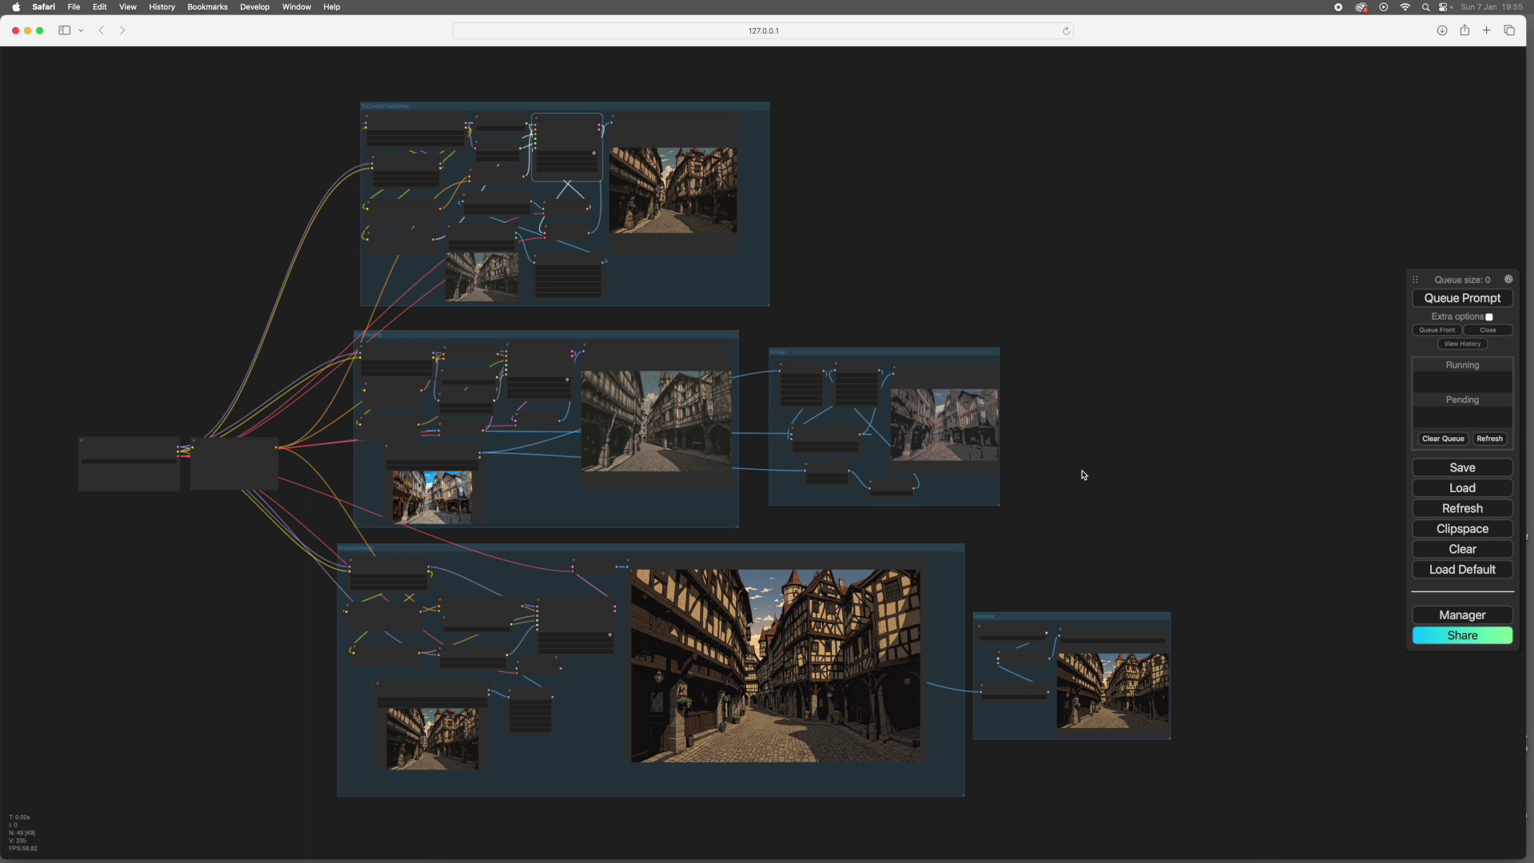
Step: Set the nodes of the ToComicFromDraw, ImagetoImage and Upscale groups to Never
mouse_move(1156, 532)
mouse_down()
mouse_move(1095, 535)
mouse_move(1151, 550)
mouse_up()
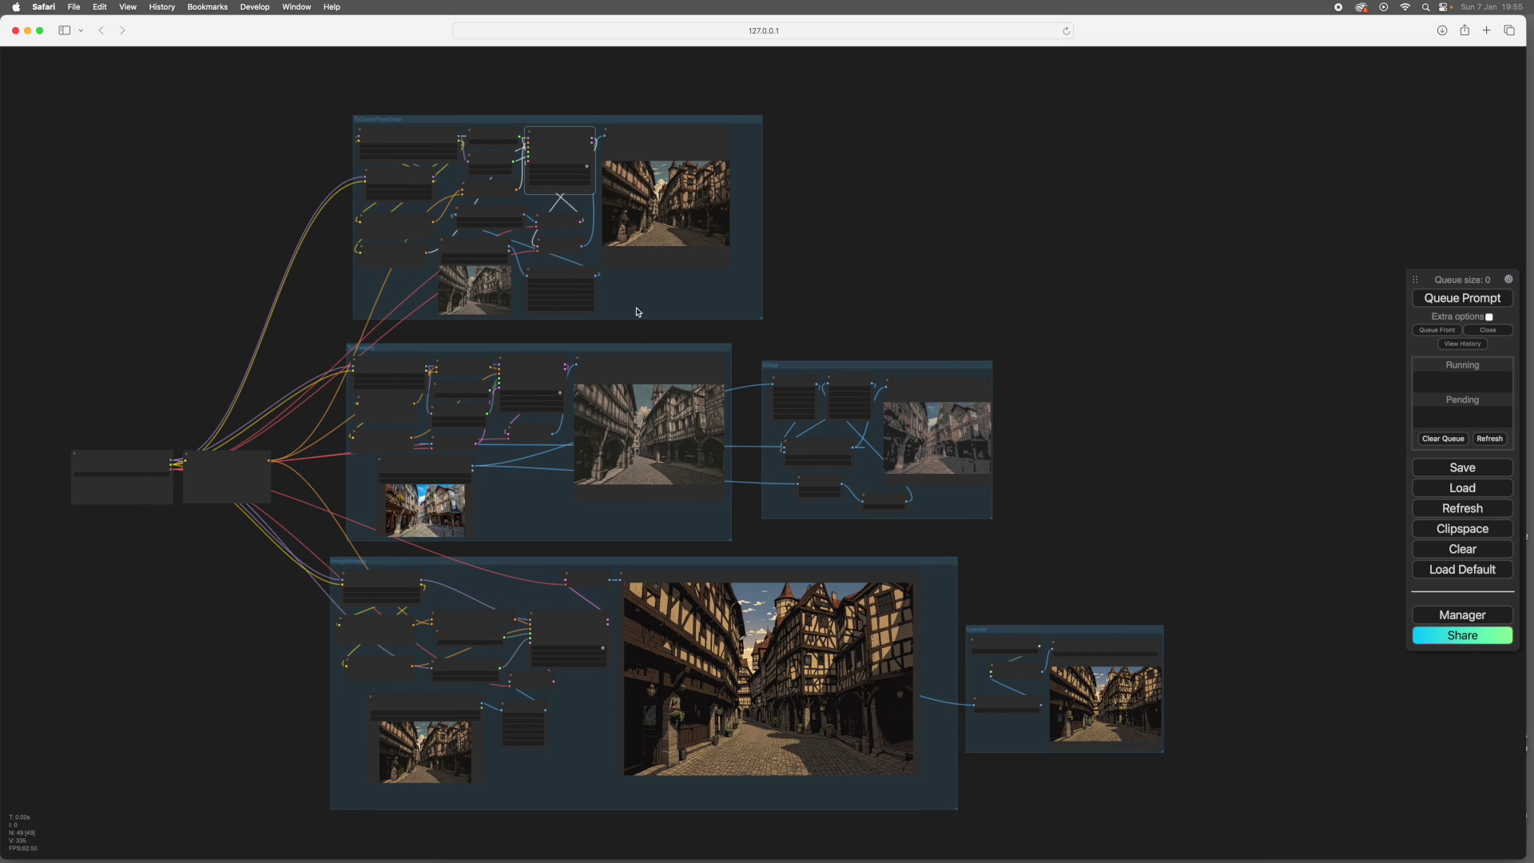
right_click(661, 308)
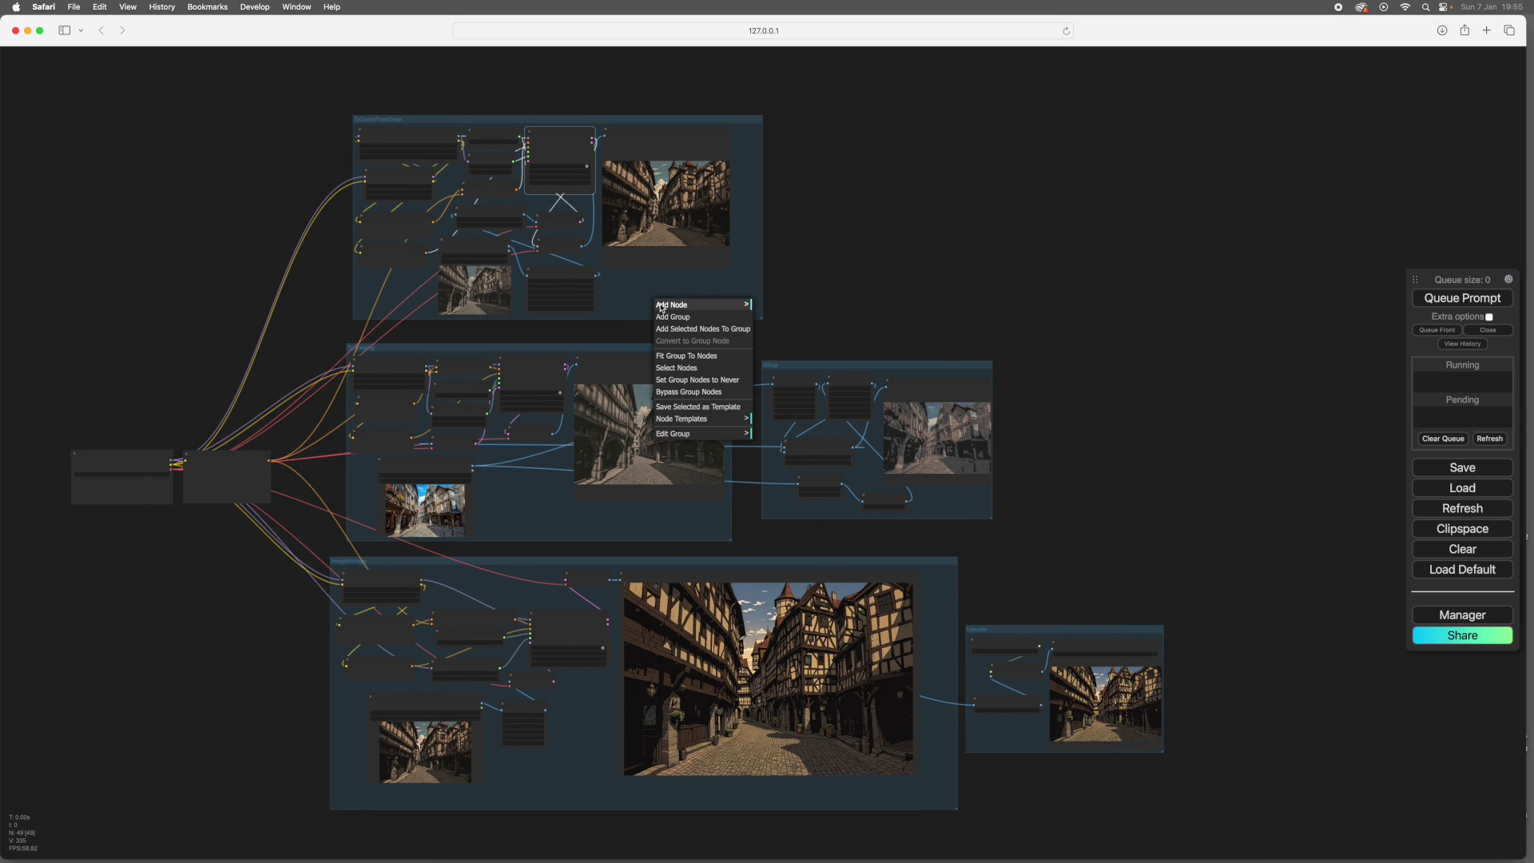
click(681, 380)
right_click(532, 592)
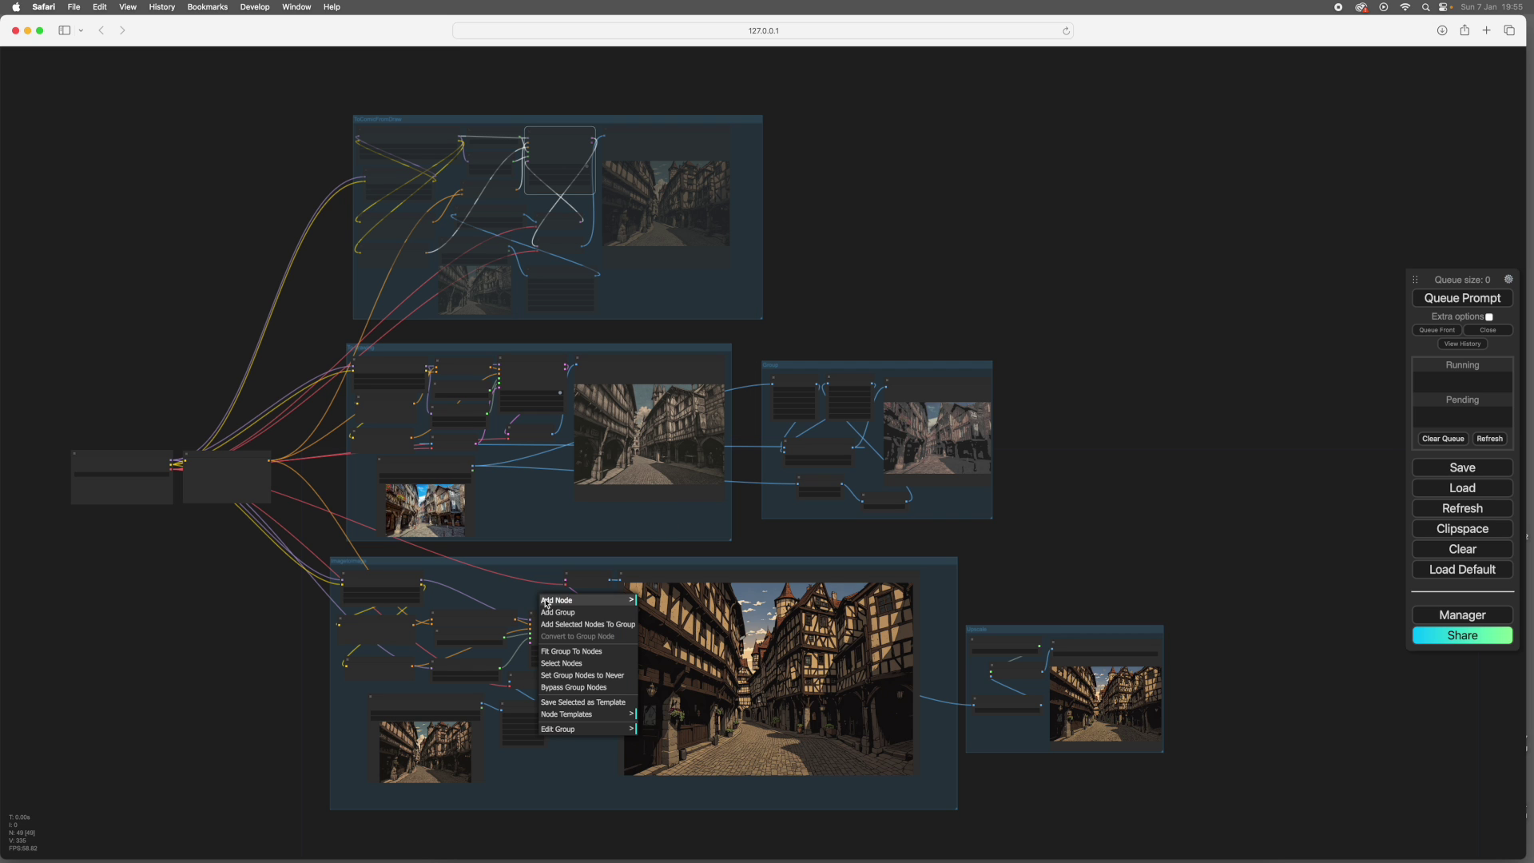
click(564, 675)
right_click(996, 743)
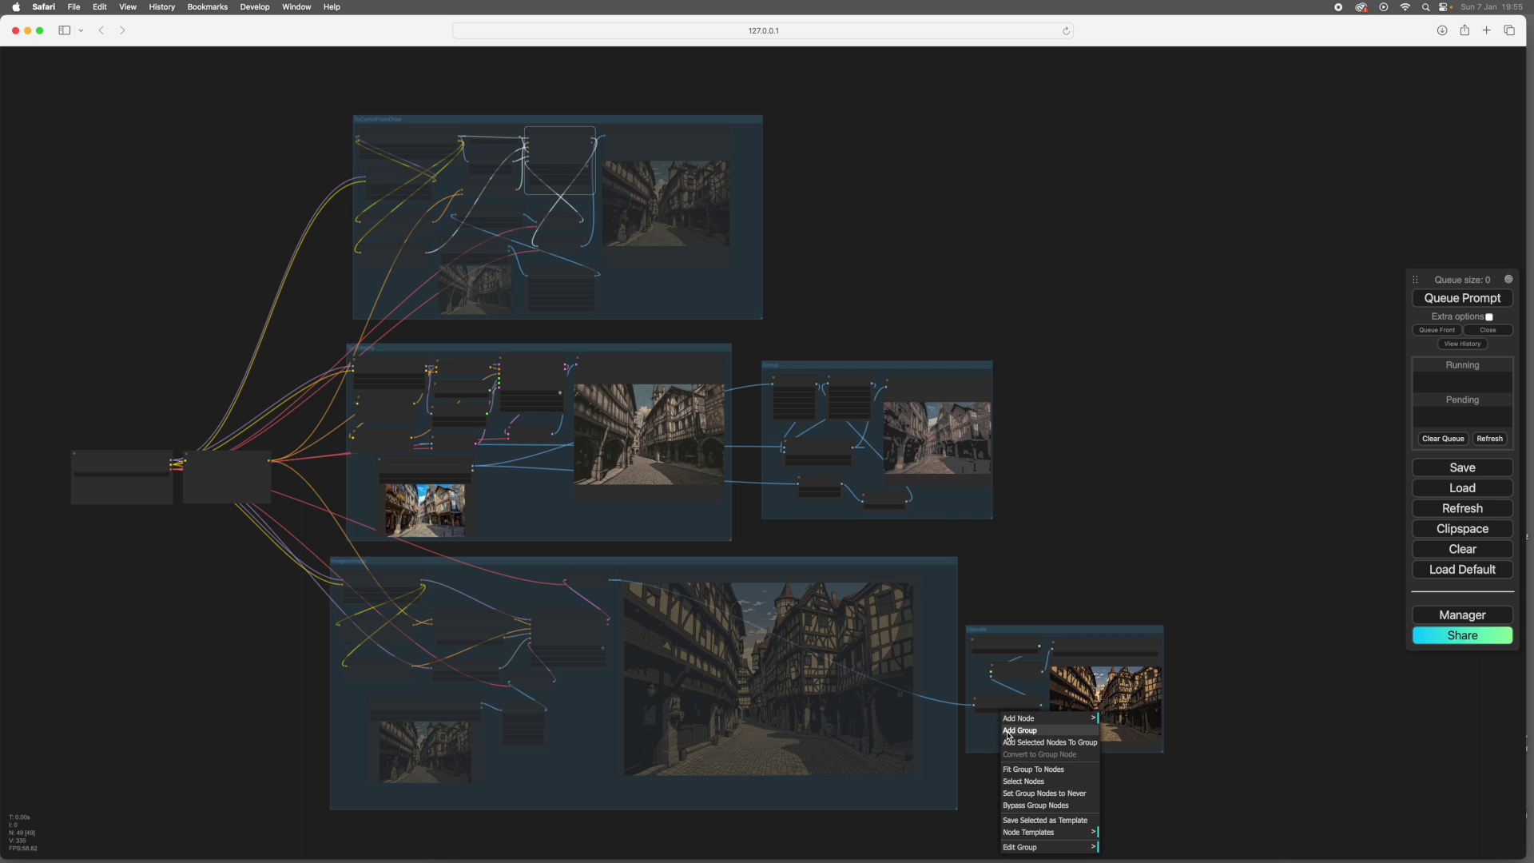
click(1026, 786)
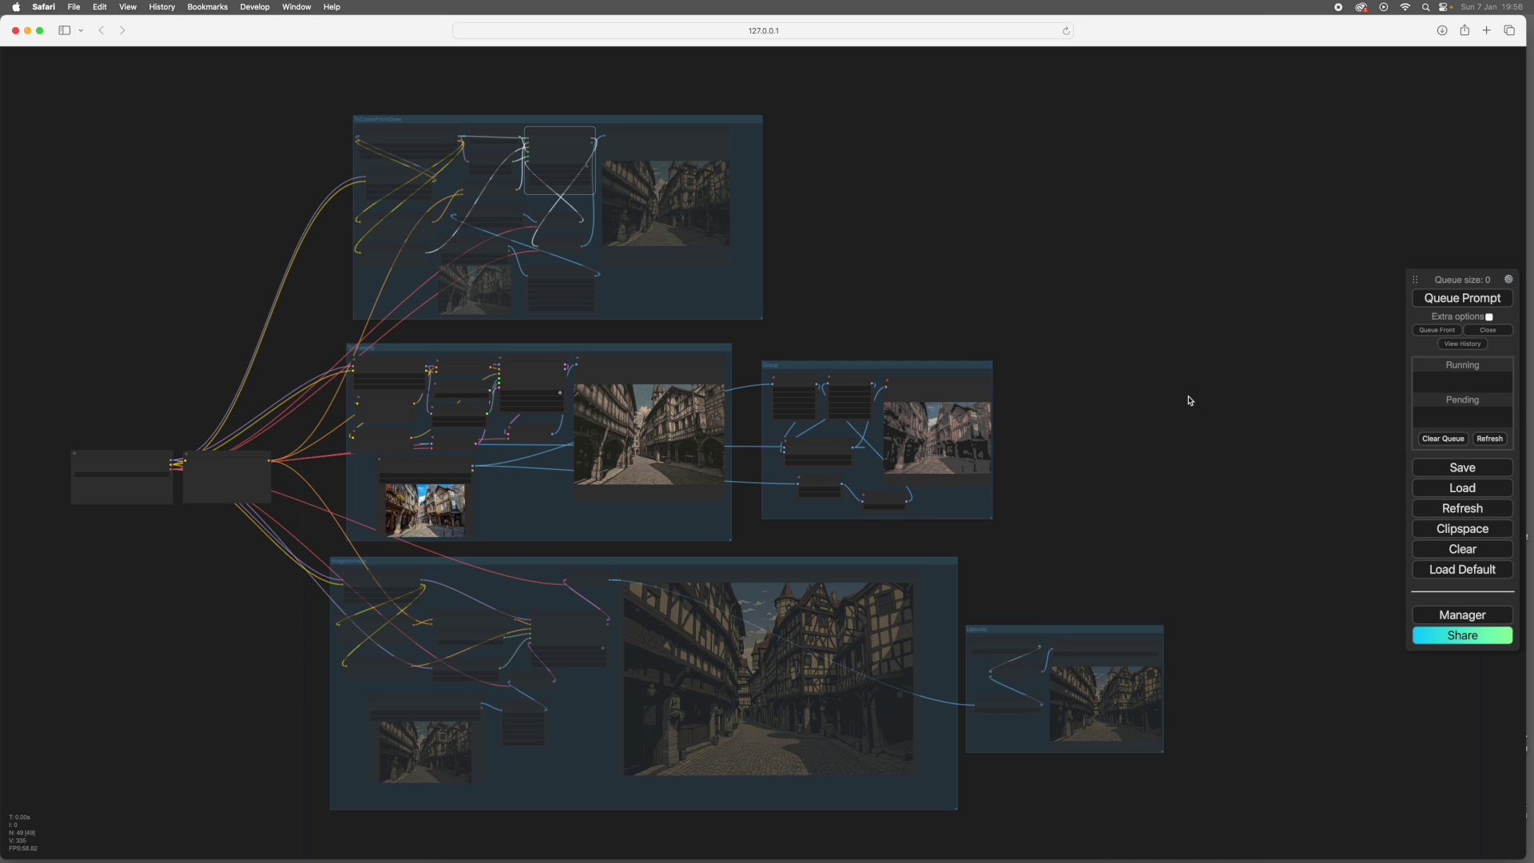
Step: Review the ToDrawing group and its adjoining Group, and trace them back to the Load Checkpoint and MasterPositive nodes
scroll(1181, 428, up, 5)
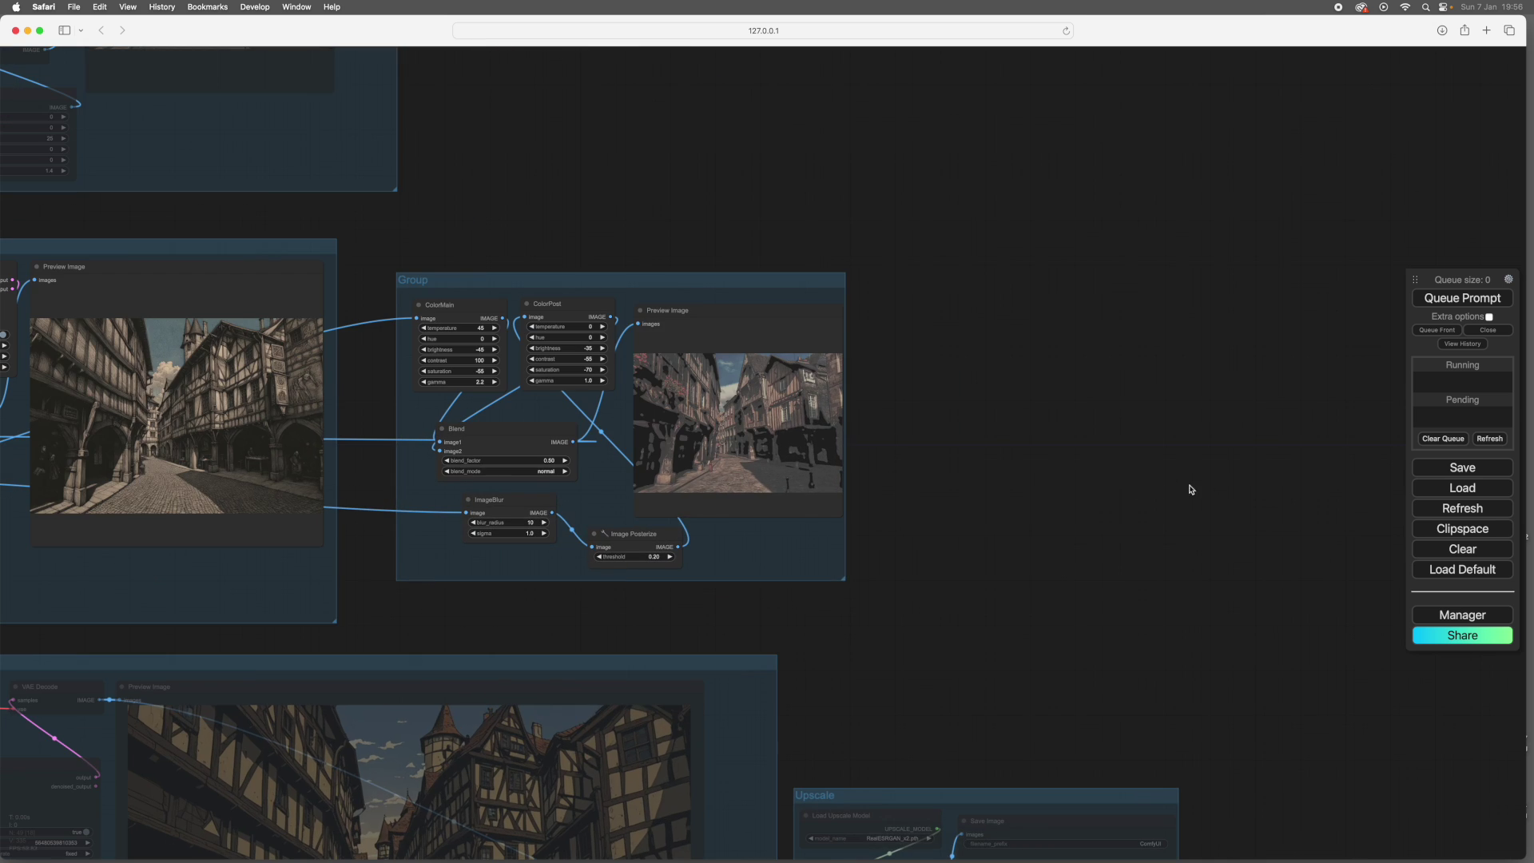
scroll(1190, 489, left, 10)
scroll(1190, 579, down, 5)
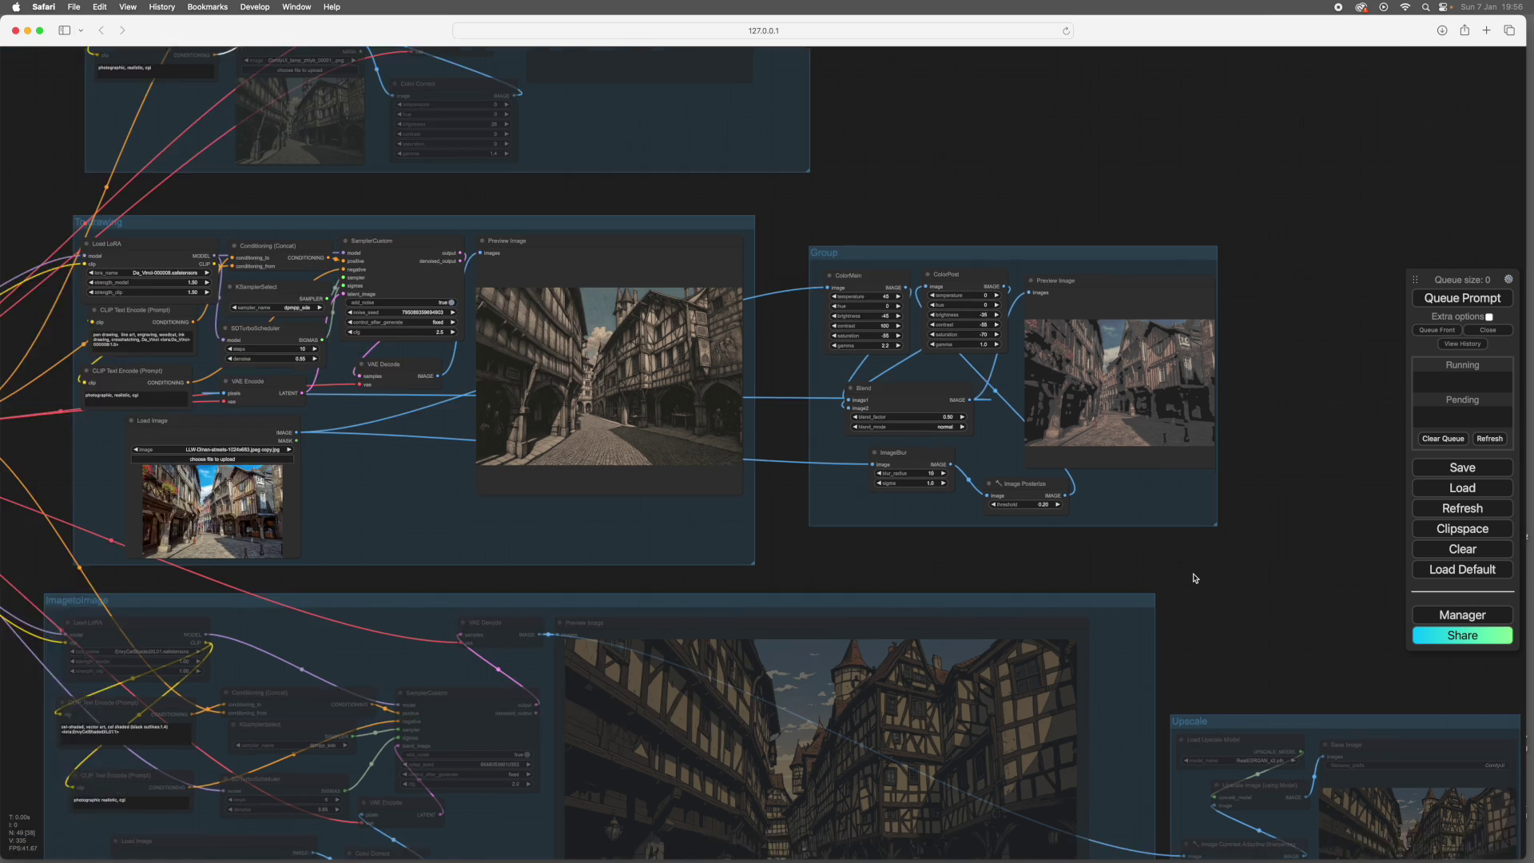
click(254, 707)
drag(254, 707, 537, 674)
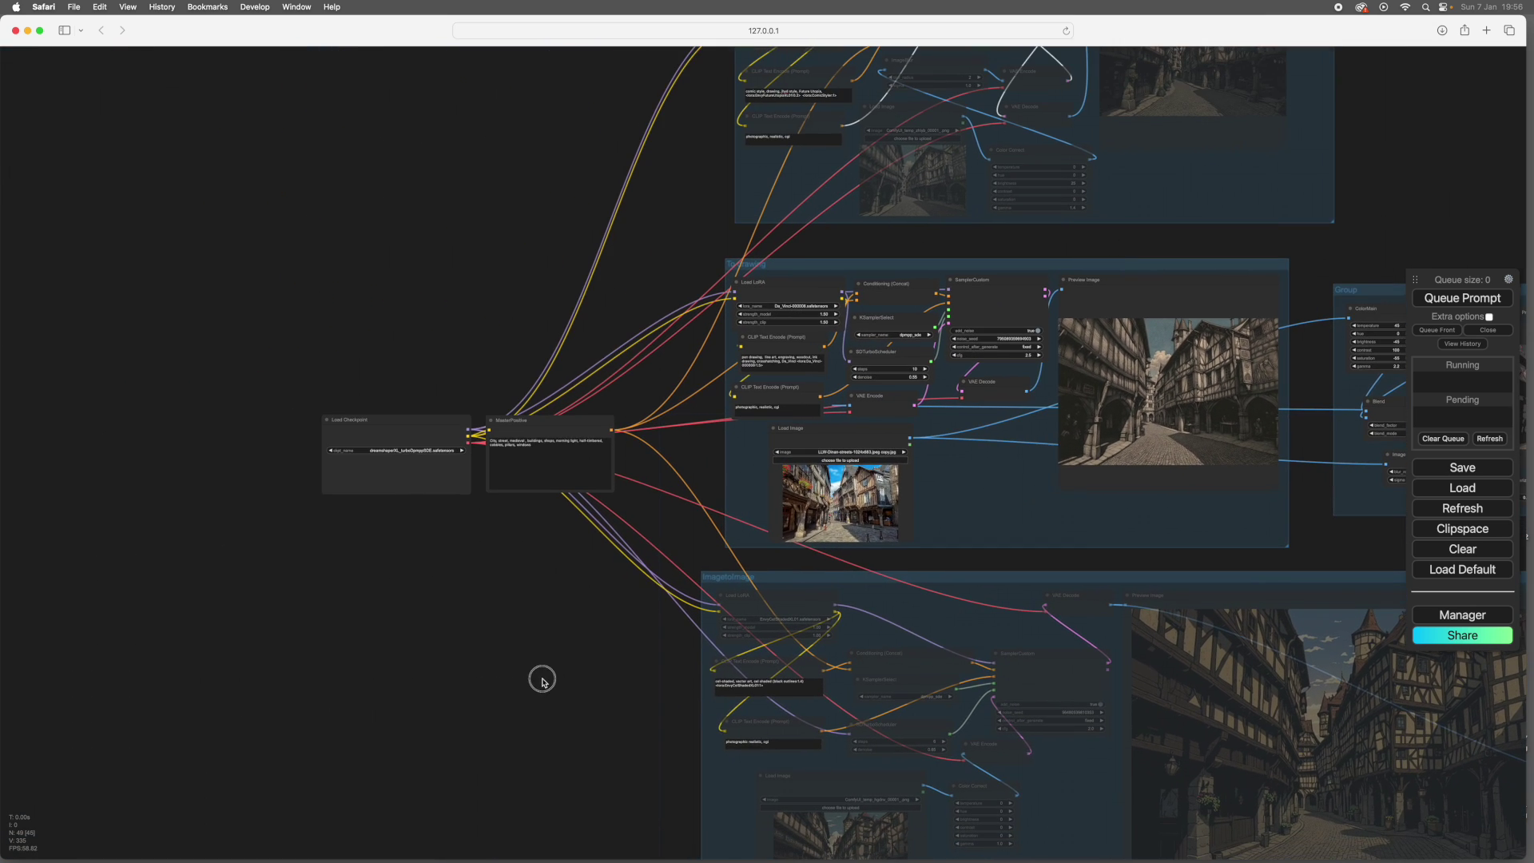
scroll(538, 670, up, 5)
scroll(555, 671, up, 2)
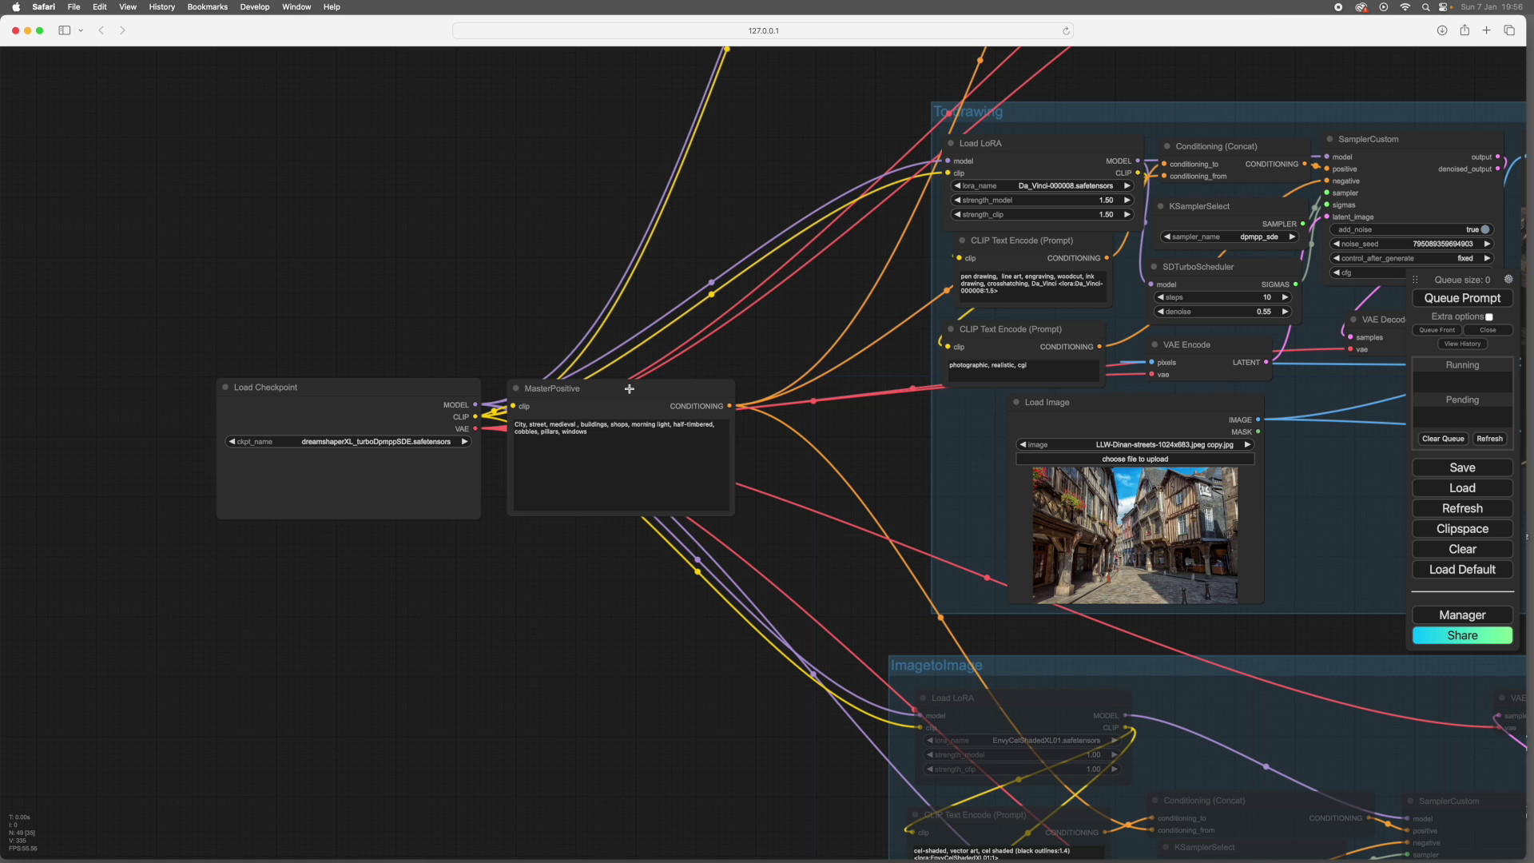
drag(610, 623, 570, 642)
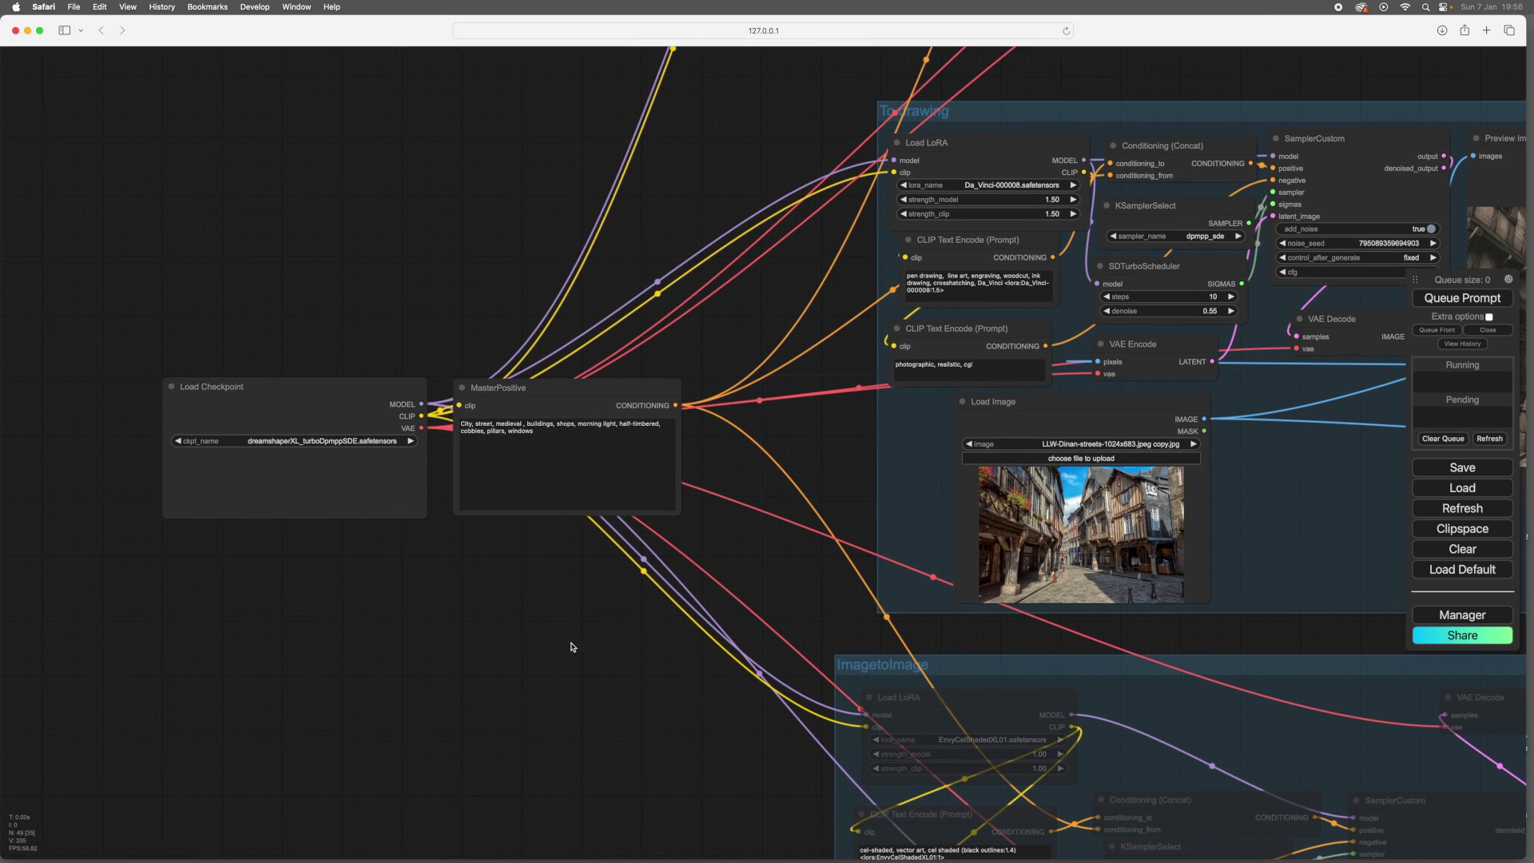
scroll(525, 621, down, 8)
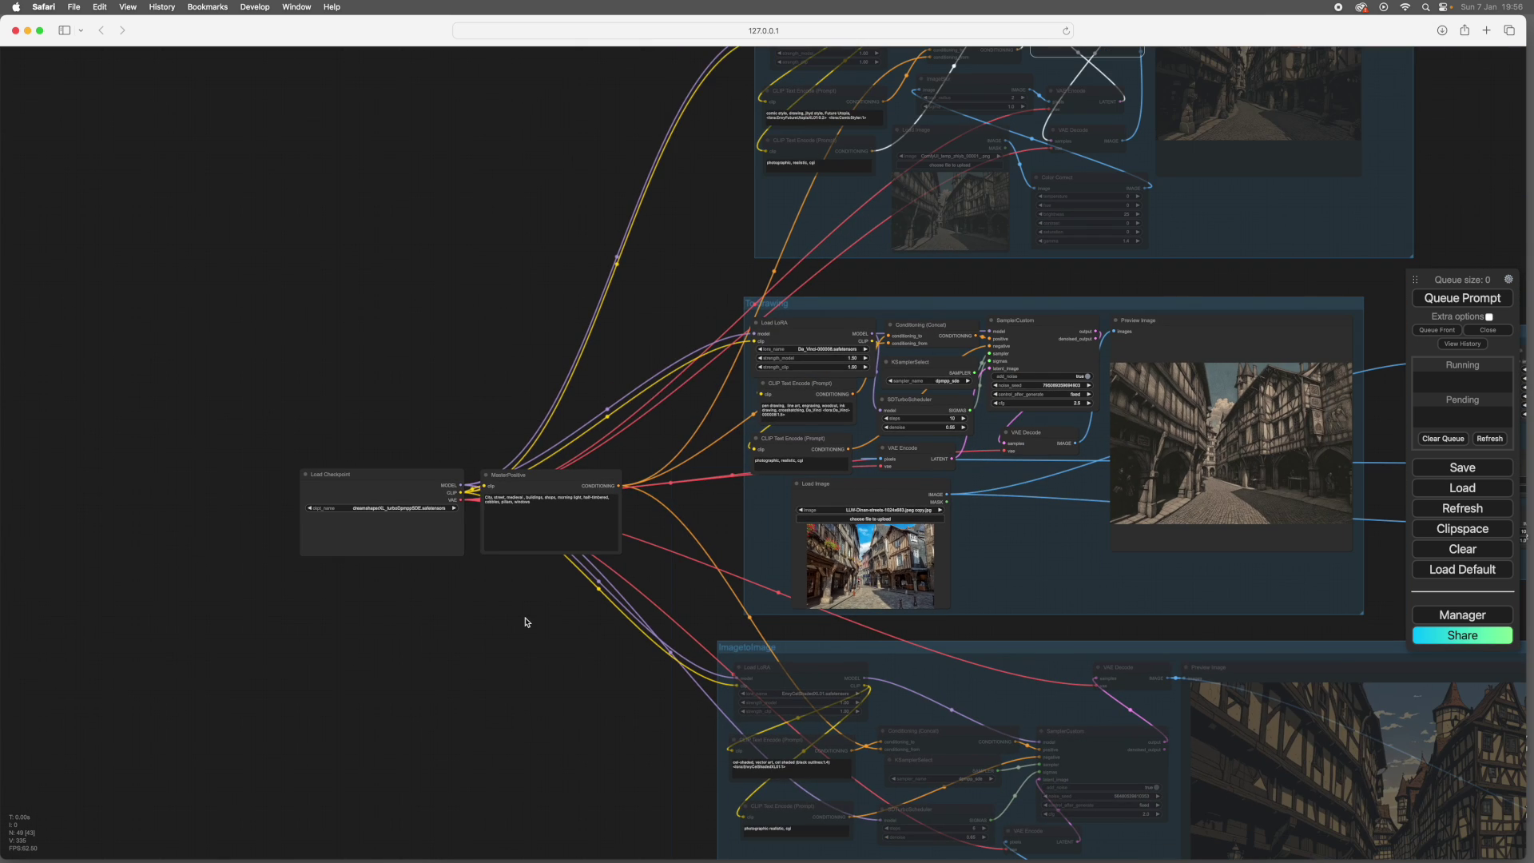
scroll(526, 620, down, 2)
drag(514, 702, 209, 627)
scroll(290, 621, up, 1)
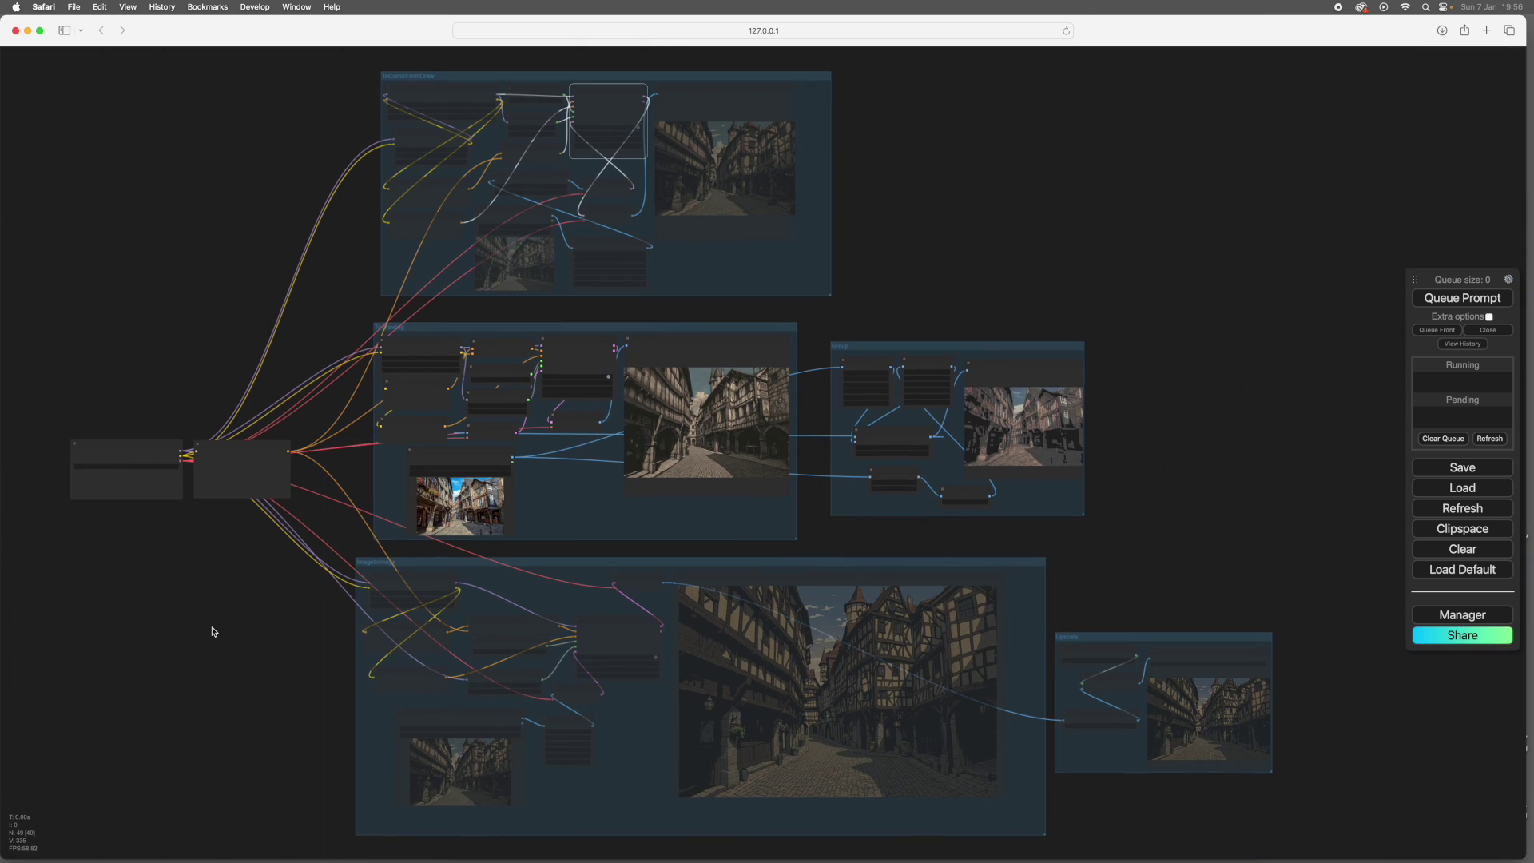